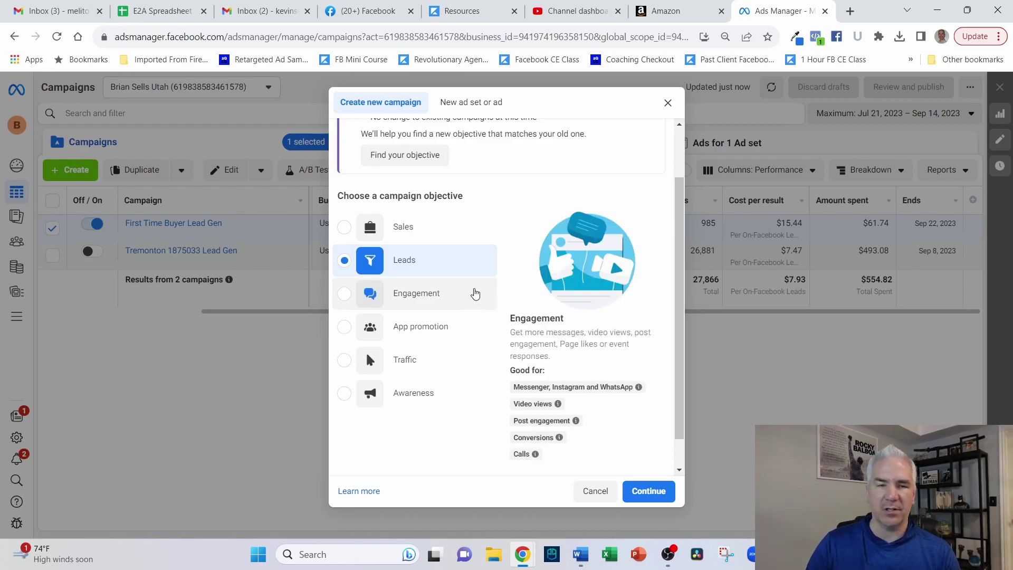
- Create a campaign with the Leads objective using the Manual leads campaign setup
left_click(648, 490)
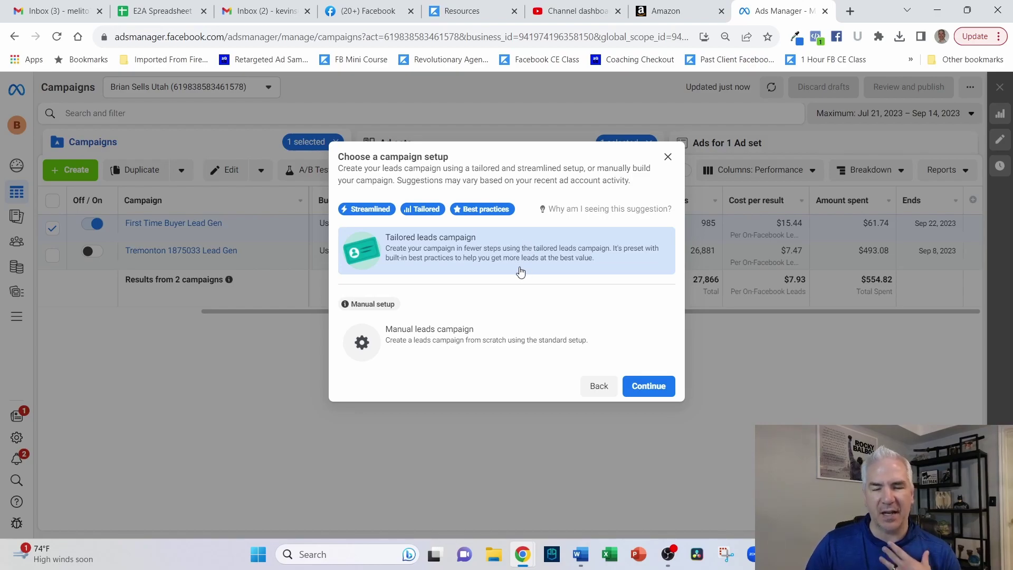
left_click(455, 335)
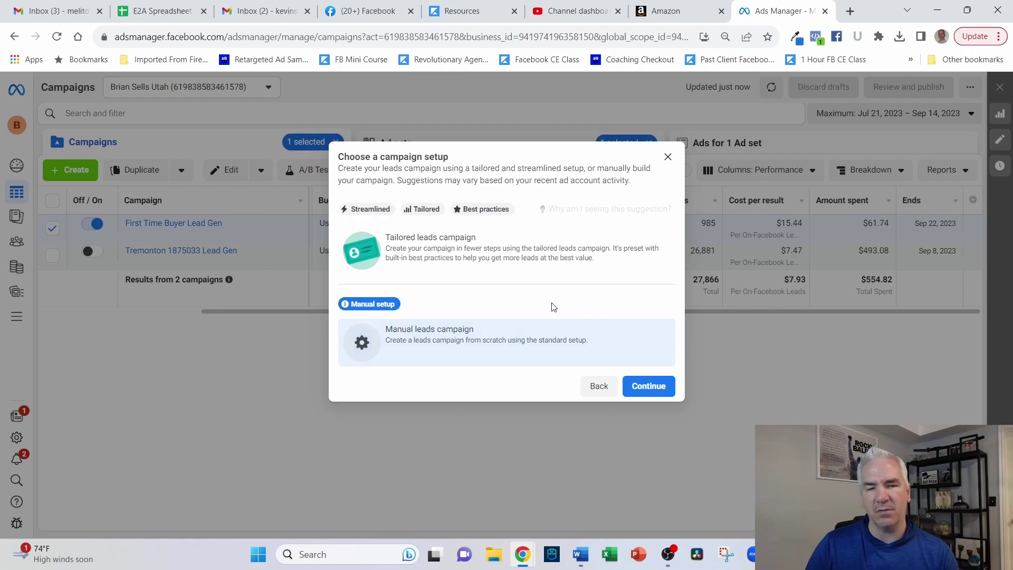
left_click(650, 390)
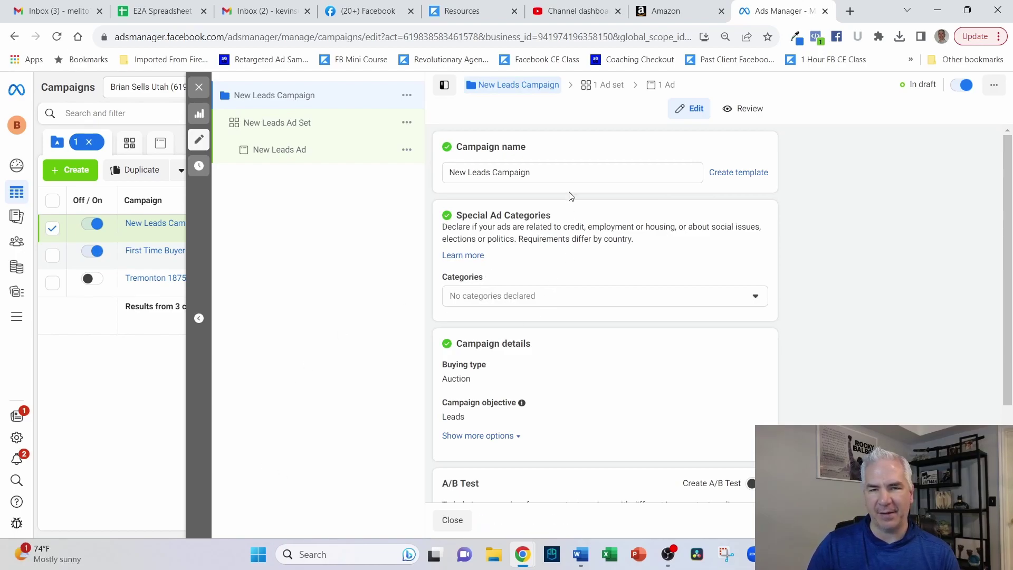
- Rename the new campaign as "MLS 1999999 Lead Gen"
left_click(575, 176)
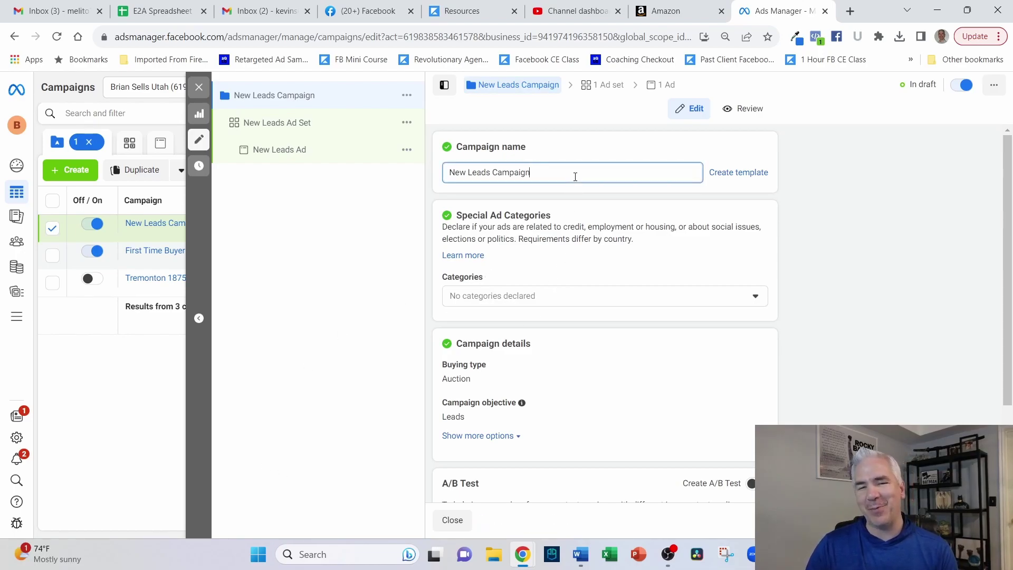
left_click_drag(578, 175, 452, 170)
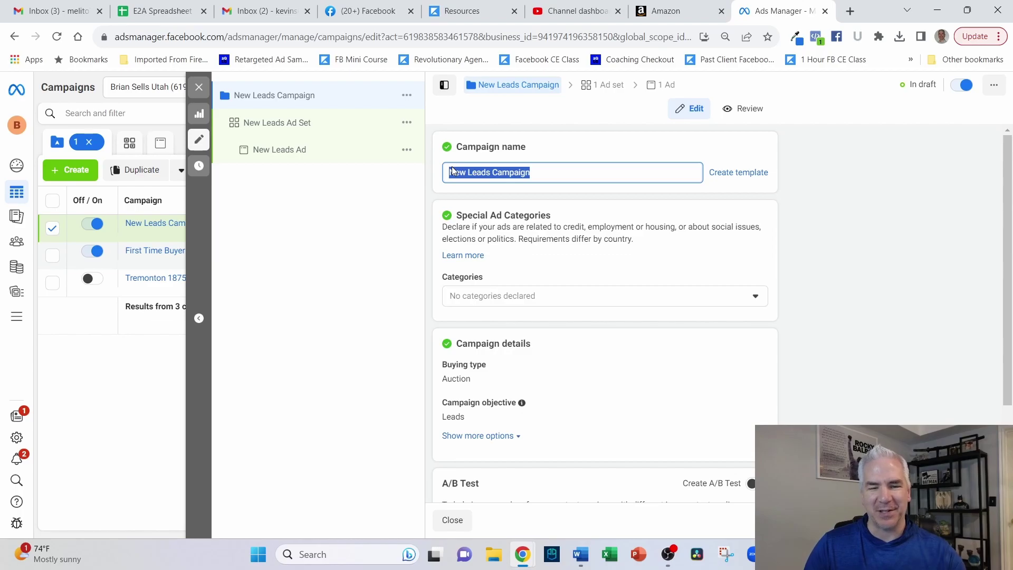
type("BLS")
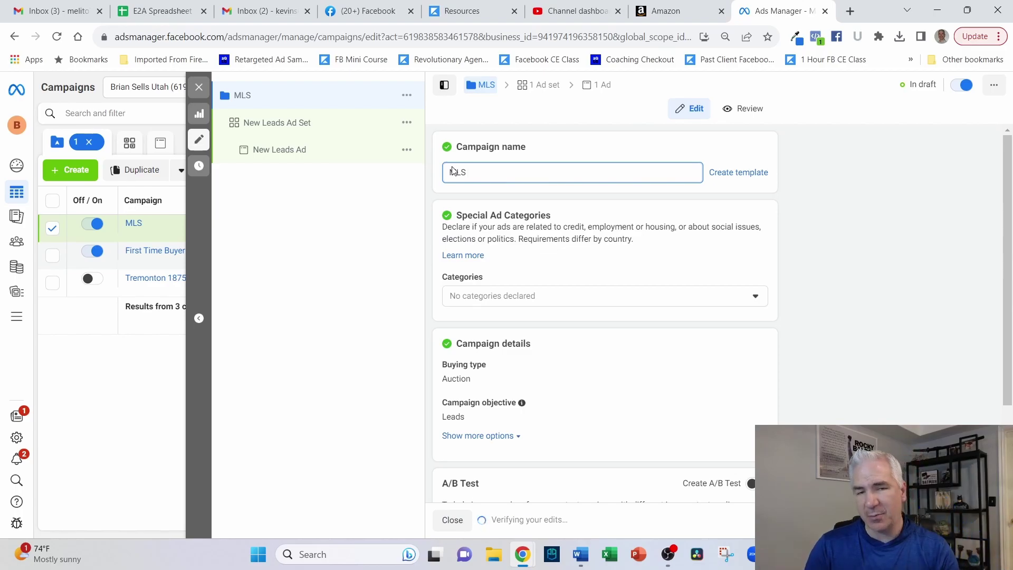
type("1999999 Lead")
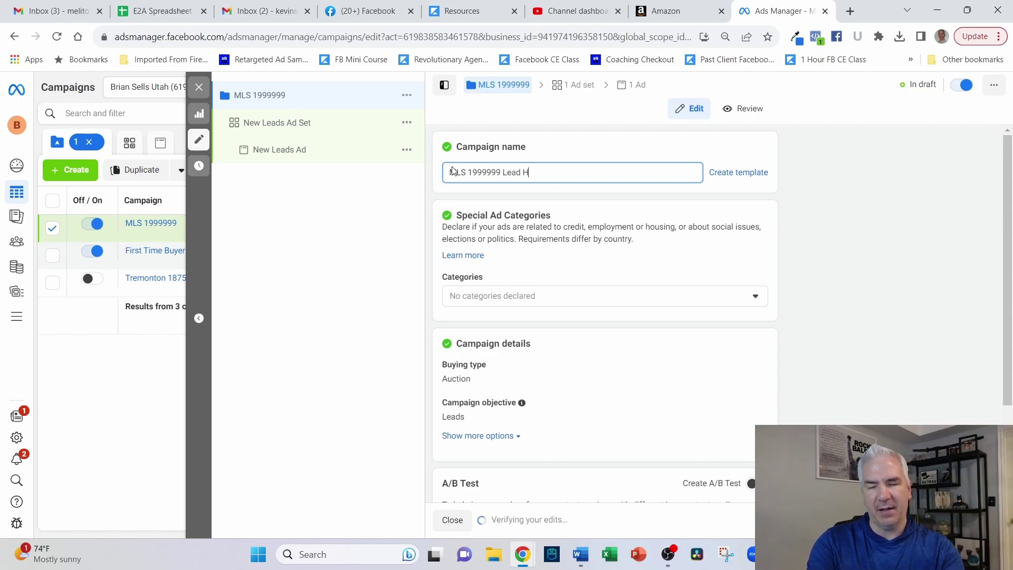
type(" Gen")
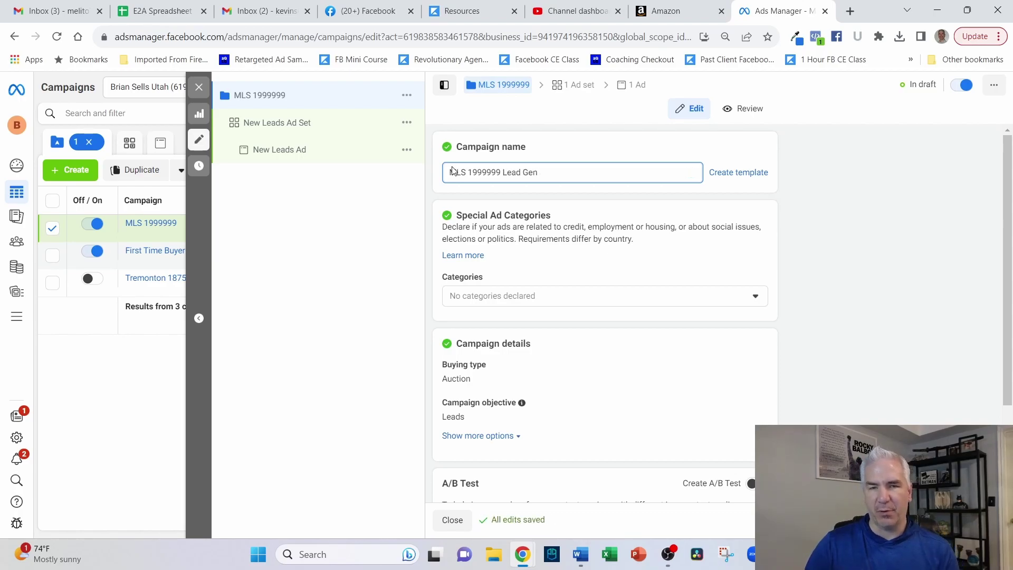
- Declare Housing as the campaign's special ad category
scroll(626, 204, "down", 1)
left_click(592, 233)
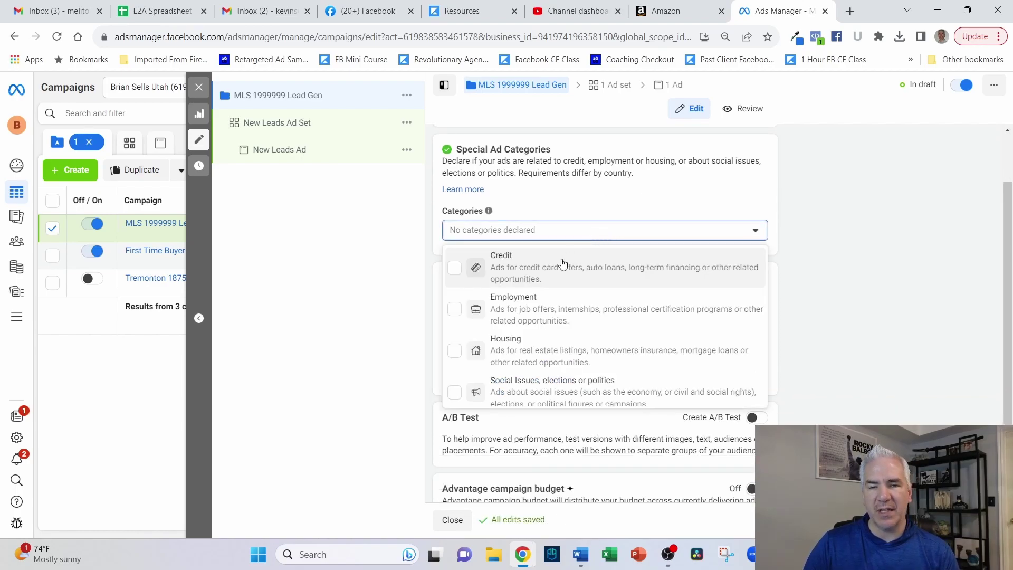
left_click(500, 345)
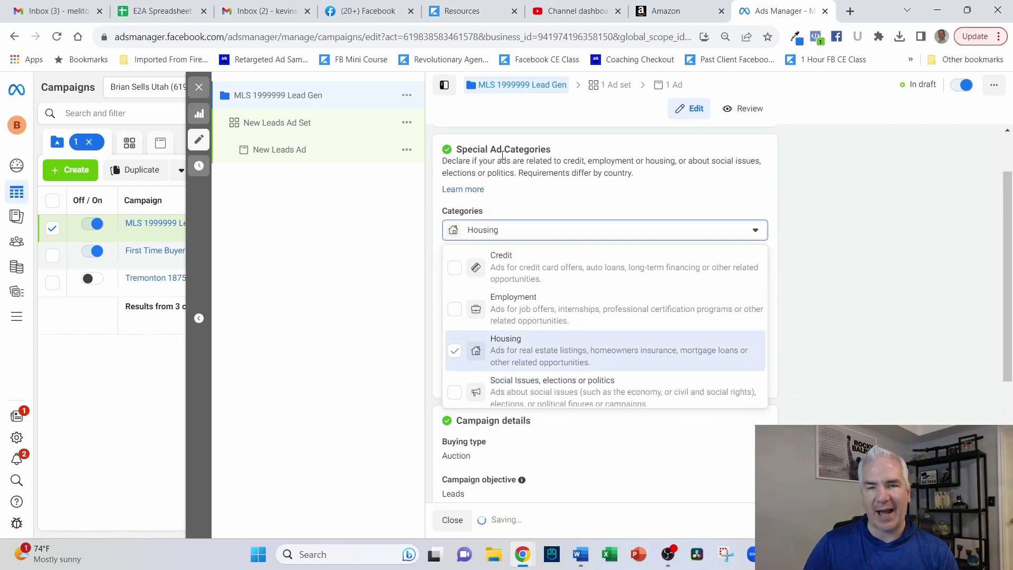
left_click(695, 189)
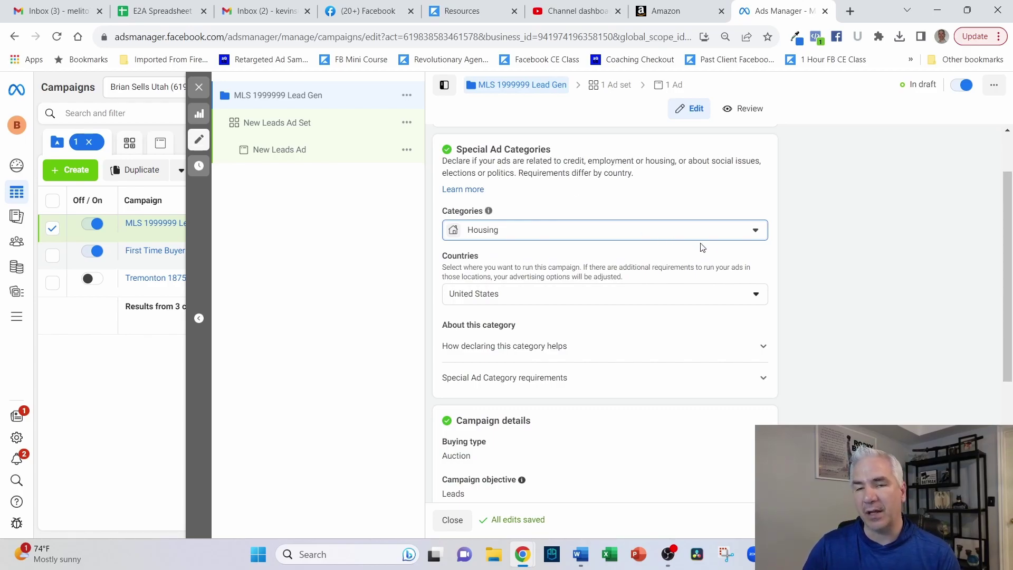
left_click(752, 237)
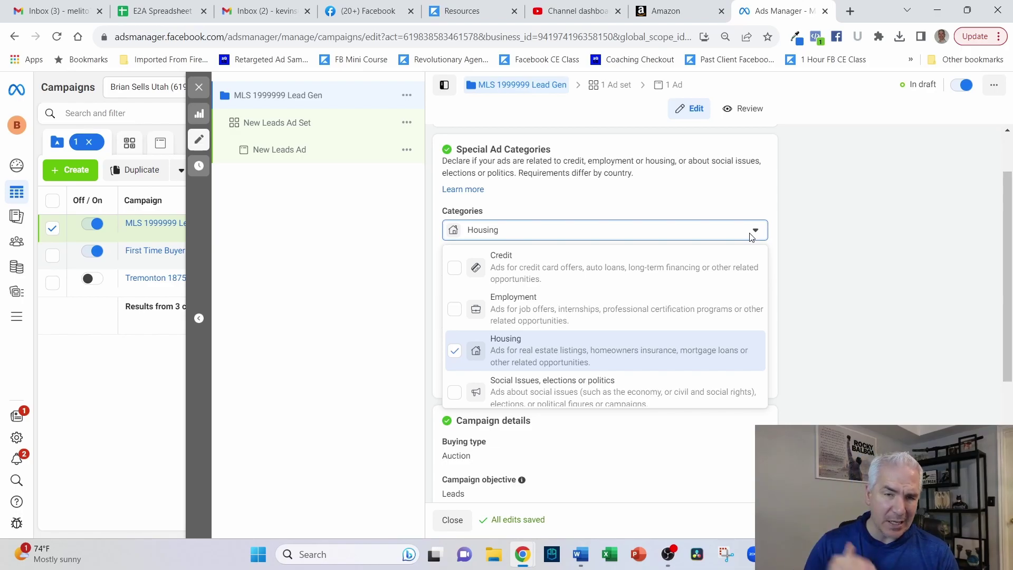
left_click(581, 193)
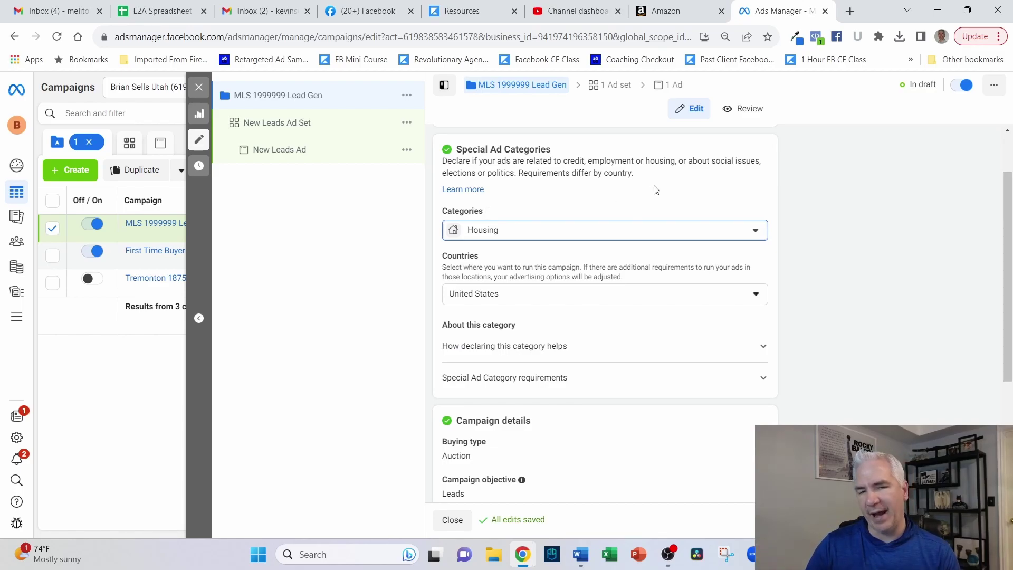
- Check the remaining campaign details and open the settings of New Leads Ad Set
scroll(635, 213, "down", 3)
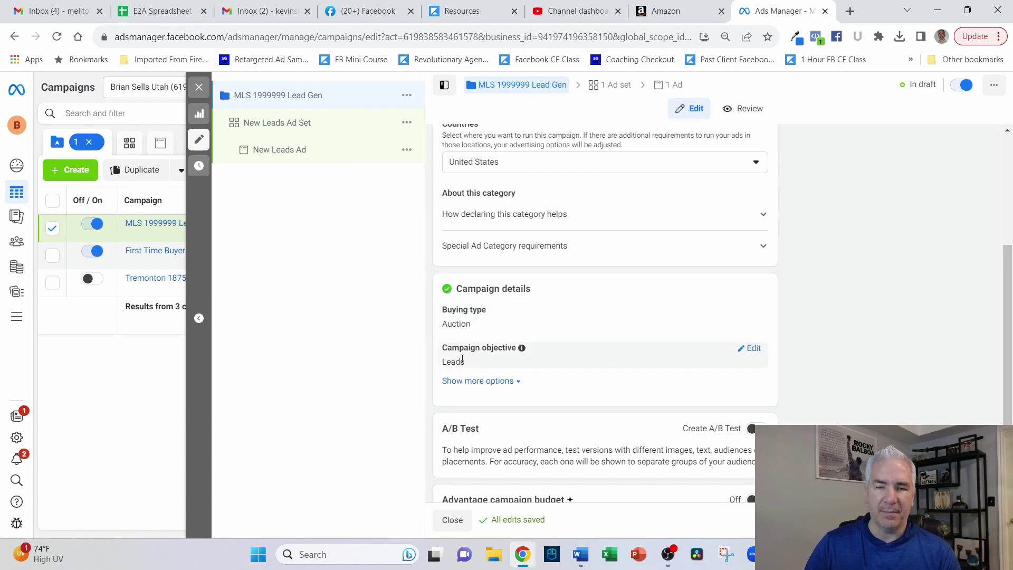
scroll(652, 301, "down", 2)
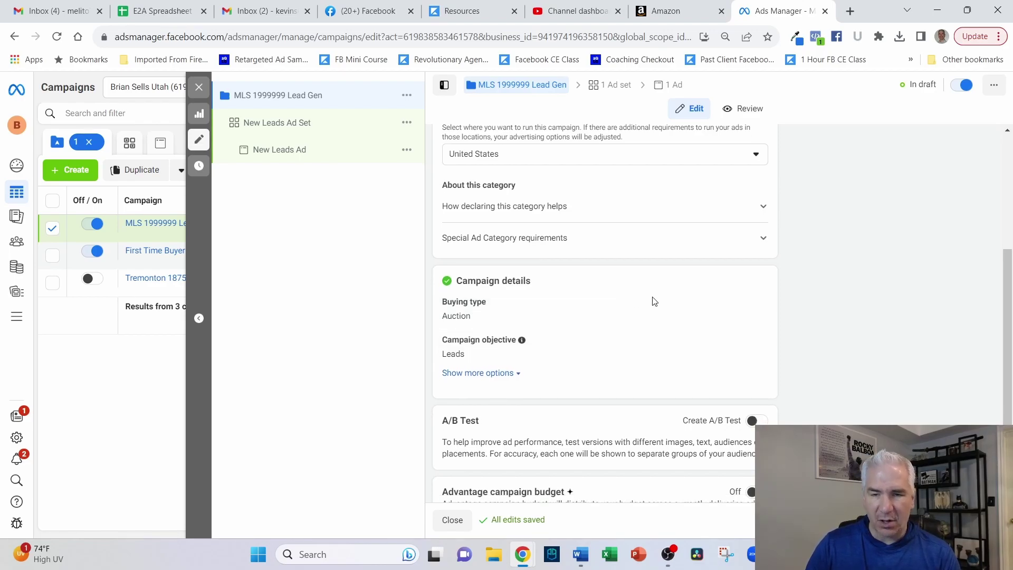
scroll(653, 300, "up", 5)
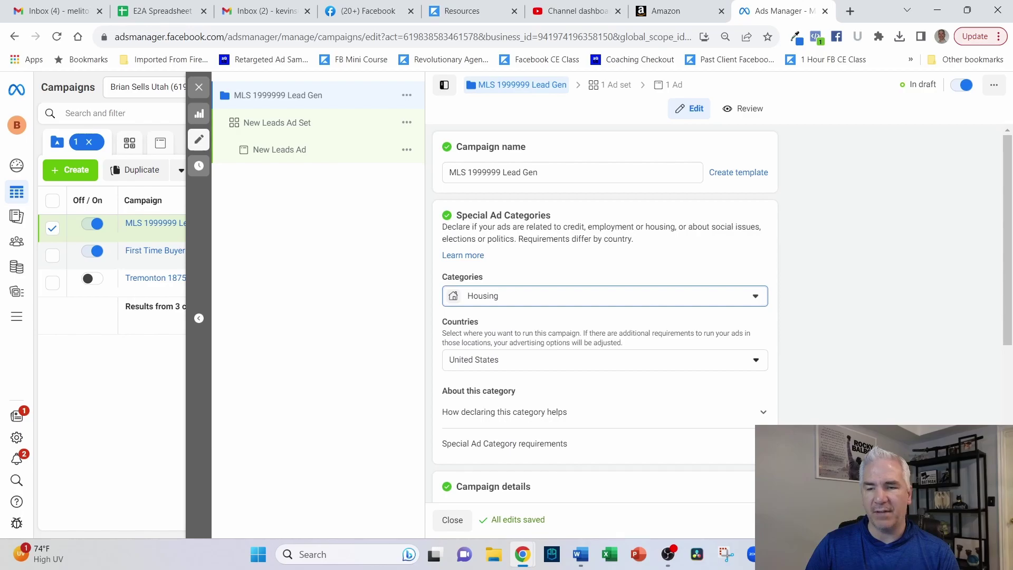
left_click(277, 123)
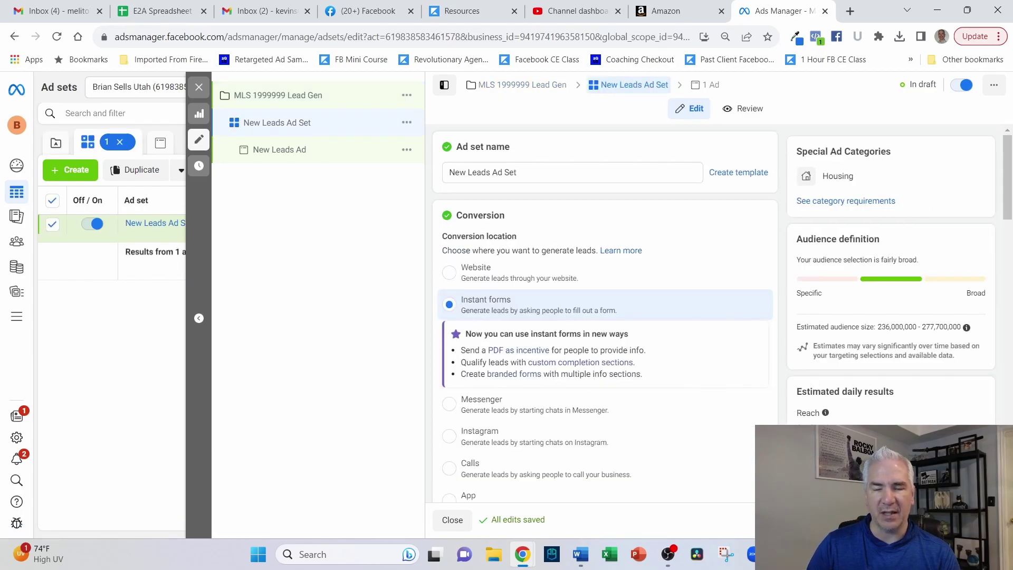
- Examine the ad set's conversion location, Facebook Page, performance goal and cost per result goal settings
scroll(708, 235, "down", 1)
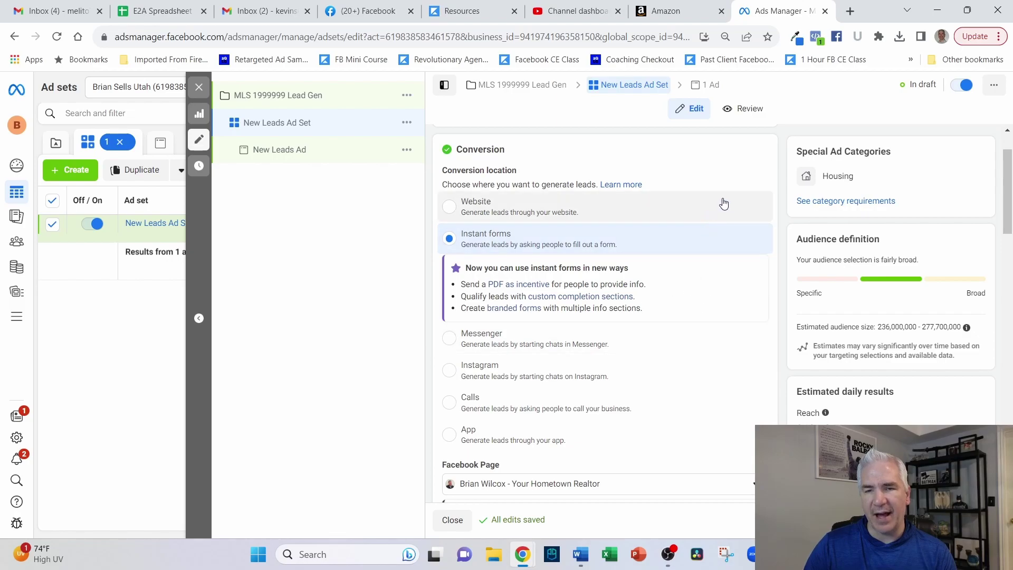
scroll(727, 199, "down", 4)
scroll(739, 191, "down", 3)
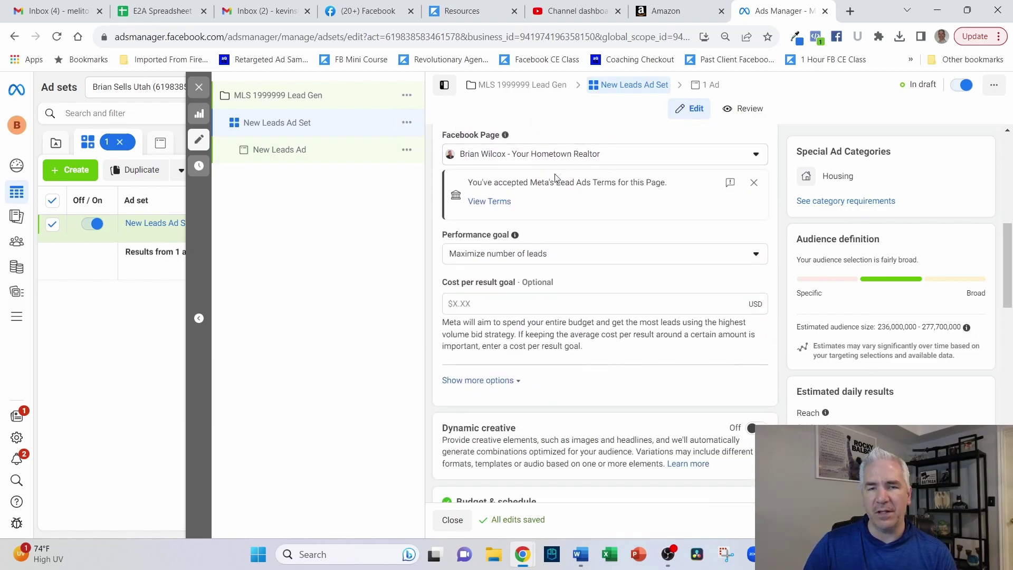
scroll(585, 159, "down", 1)
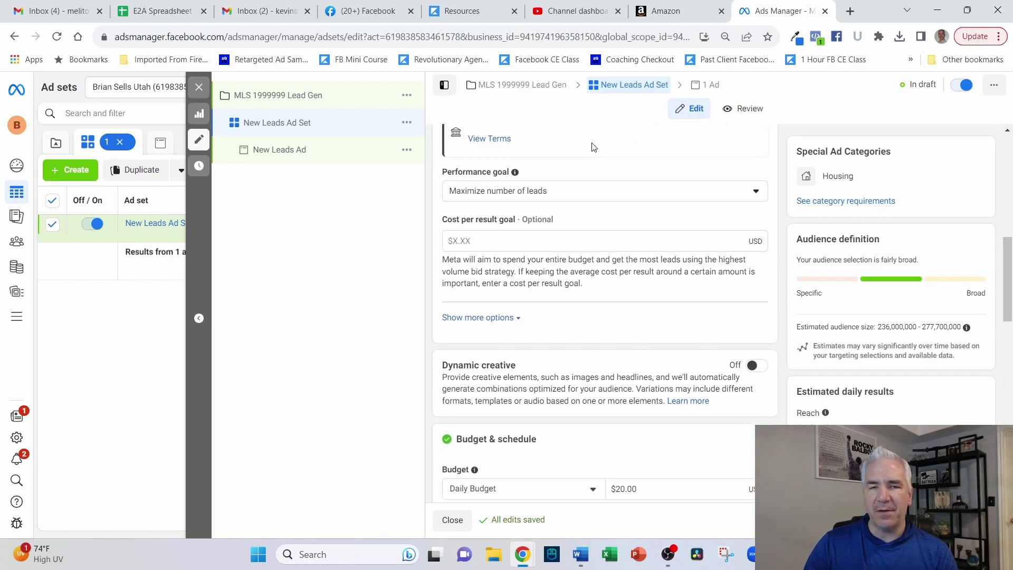
scroll(559, 169, "up", 1)
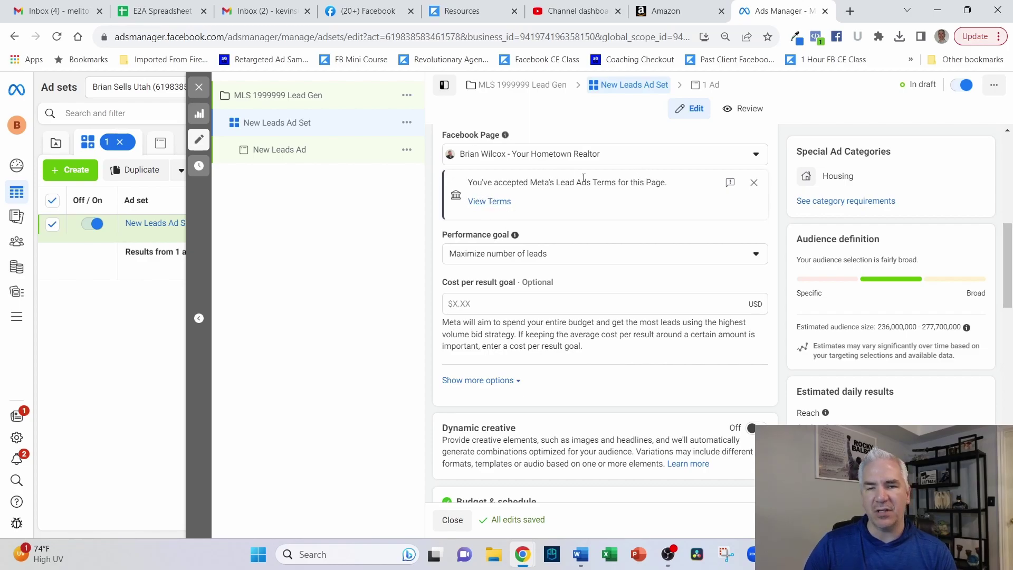
scroll(644, 178, "down", 1)
scroll(644, 179, "down", 1)
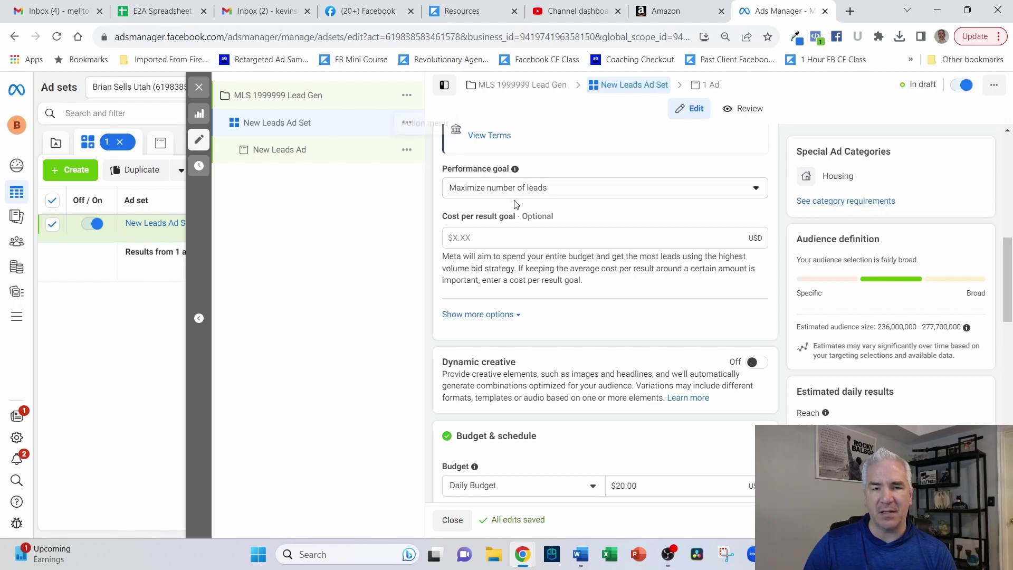
mouse_move(574, 218)
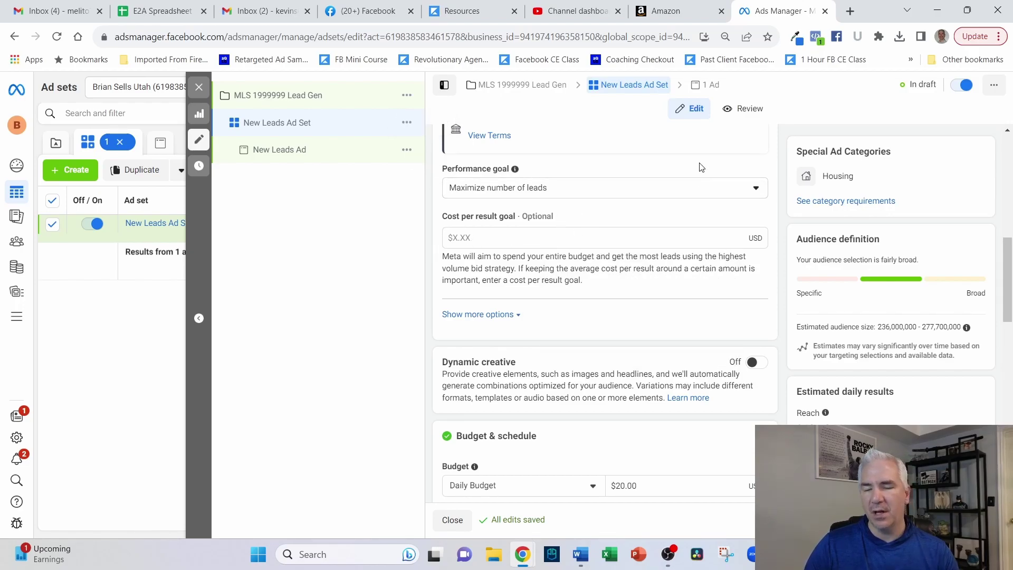
- Examine the budget type options available for the ad set without changing the selection
scroll(701, 168, "down", 4)
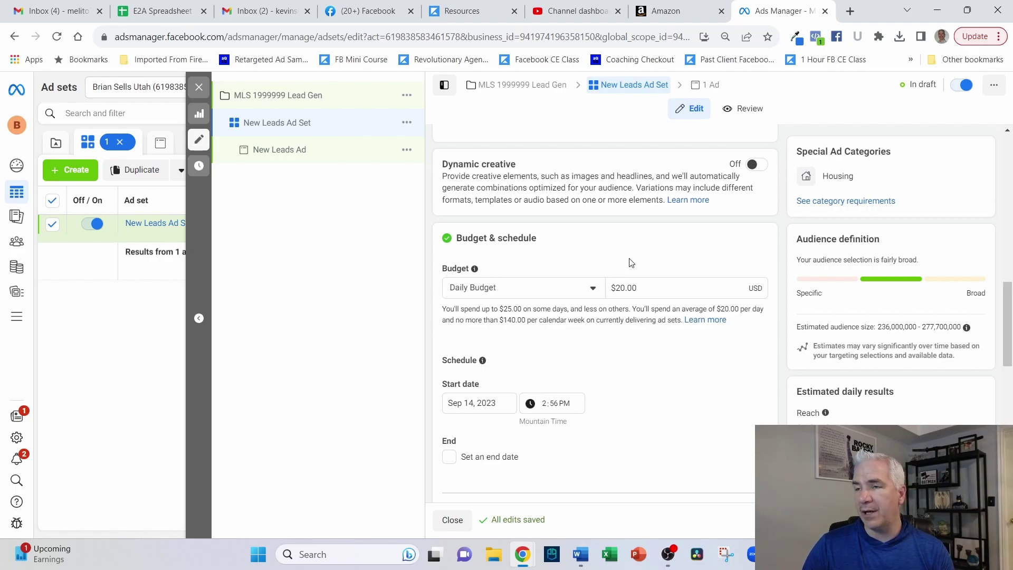
left_click(540, 291)
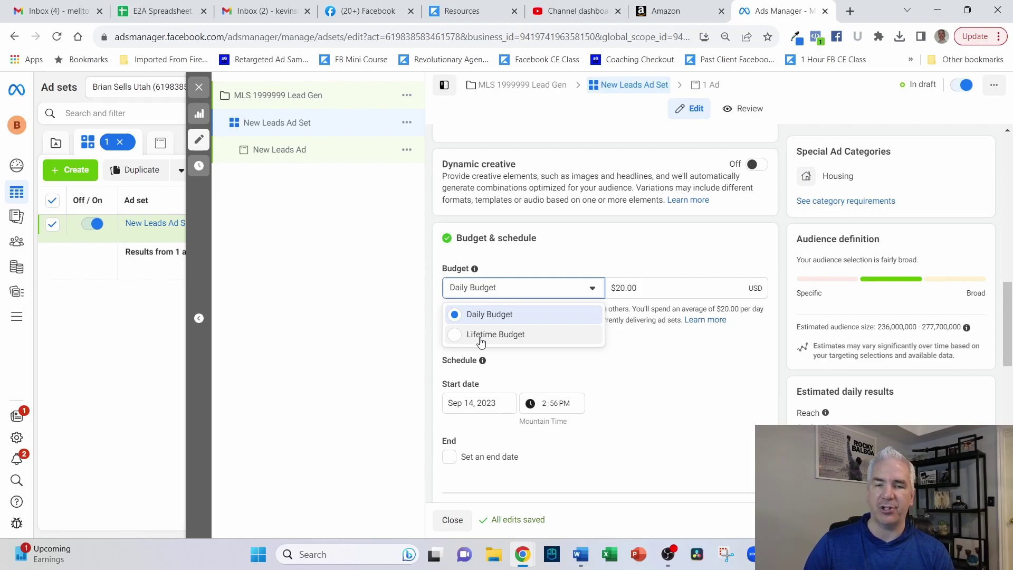
left_click(637, 286)
- Set the ad set's start time to 3:56 PM in the schedule
scroll(636, 316, "down", 2)
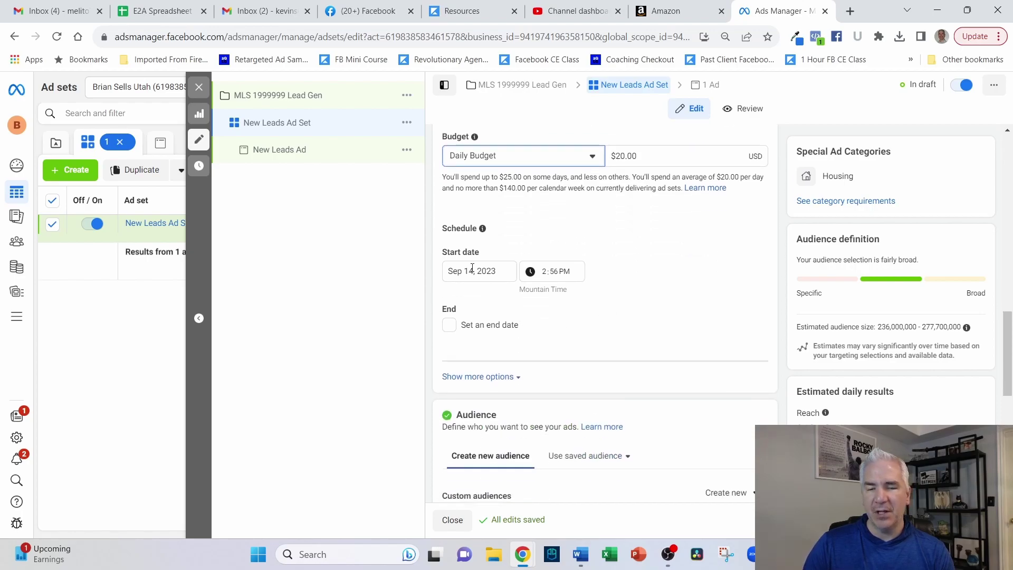
left_click(448, 325)
left_click(544, 277)
type("3")
left_click(612, 267)
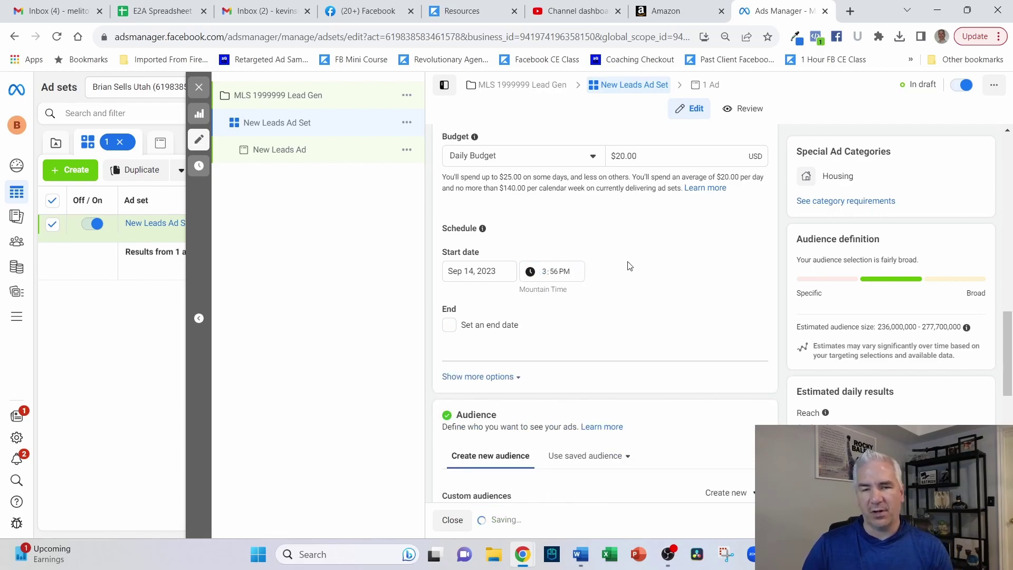
- Add an end date of Sep 21, 2023 to the ad set's schedule
left_click(449, 324)
left_click(465, 349)
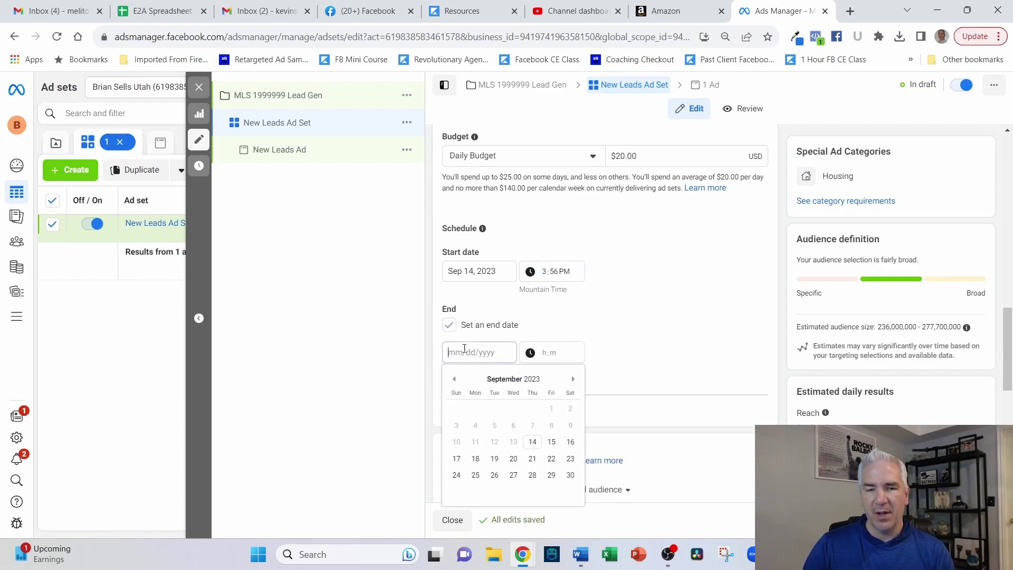
left_click(532, 458)
left_click(679, 320)
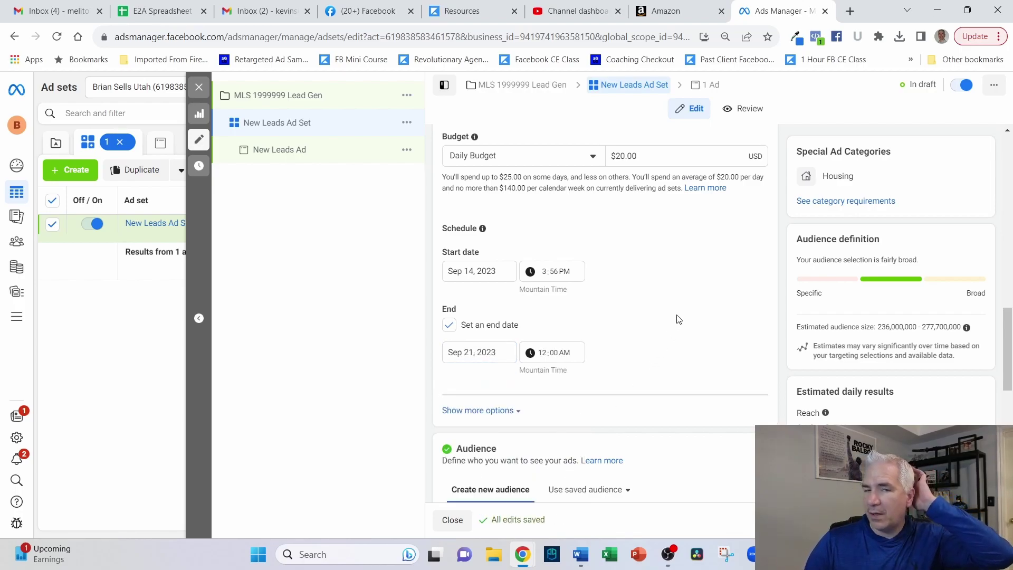
- Change the audience location of the ad set to Logan, Utah, United States
scroll(680, 311, "down", 5)
scroll(695, 271, "down", 2)
scroll(580, 244, "down", 1)
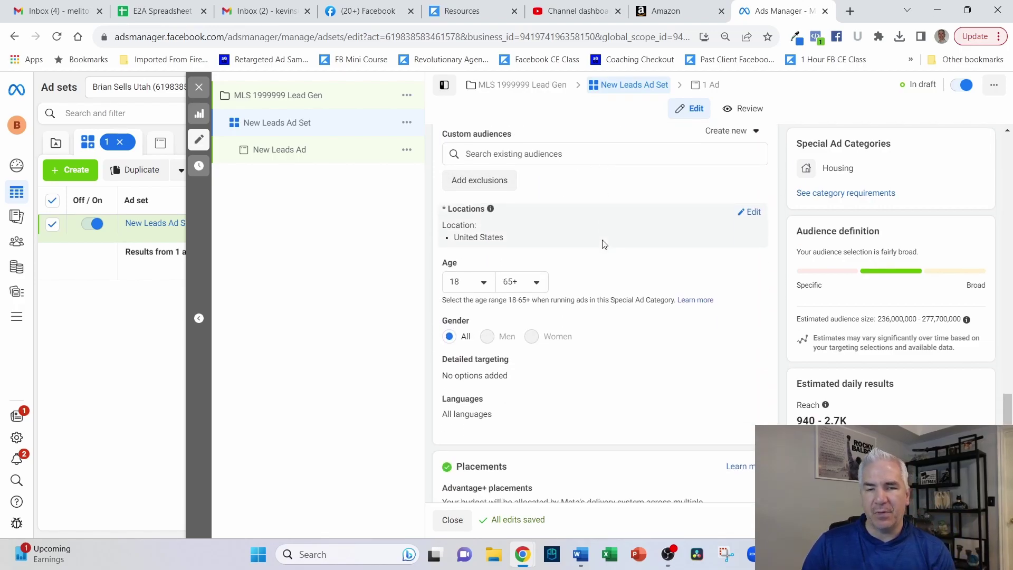
left_click(749, 212)
left_click(510, 300)
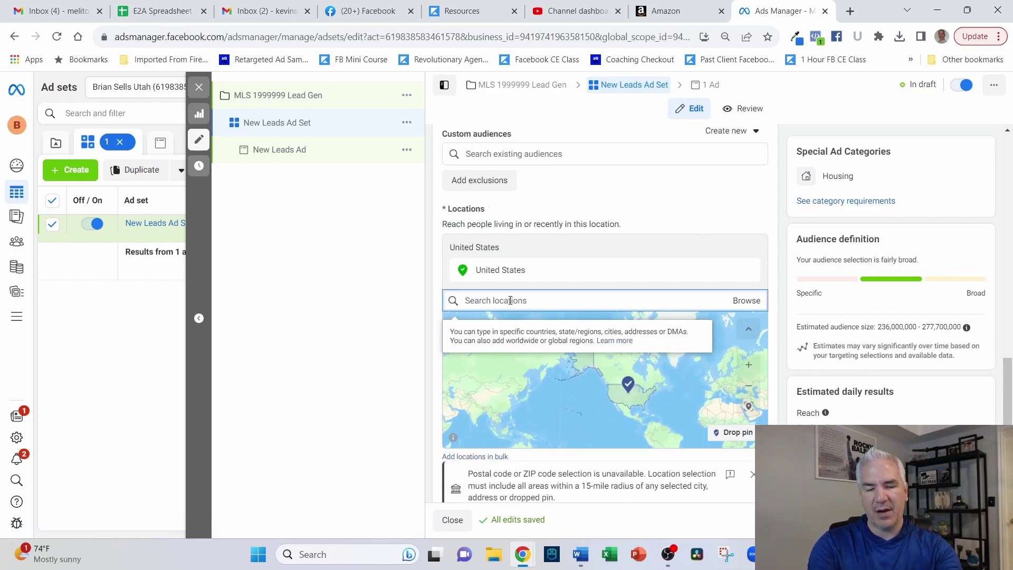
type("logan")
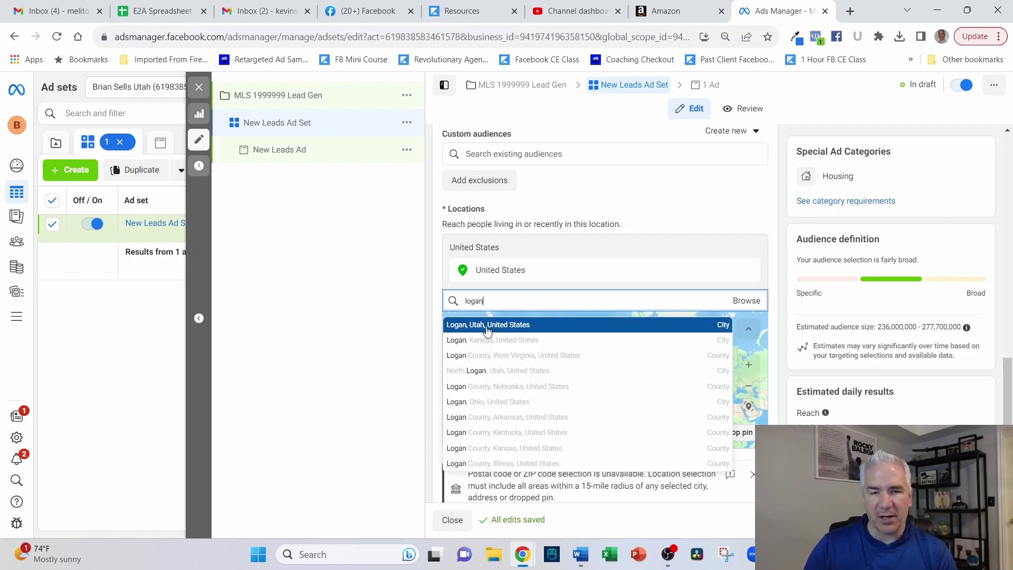
left_click(499, 330)
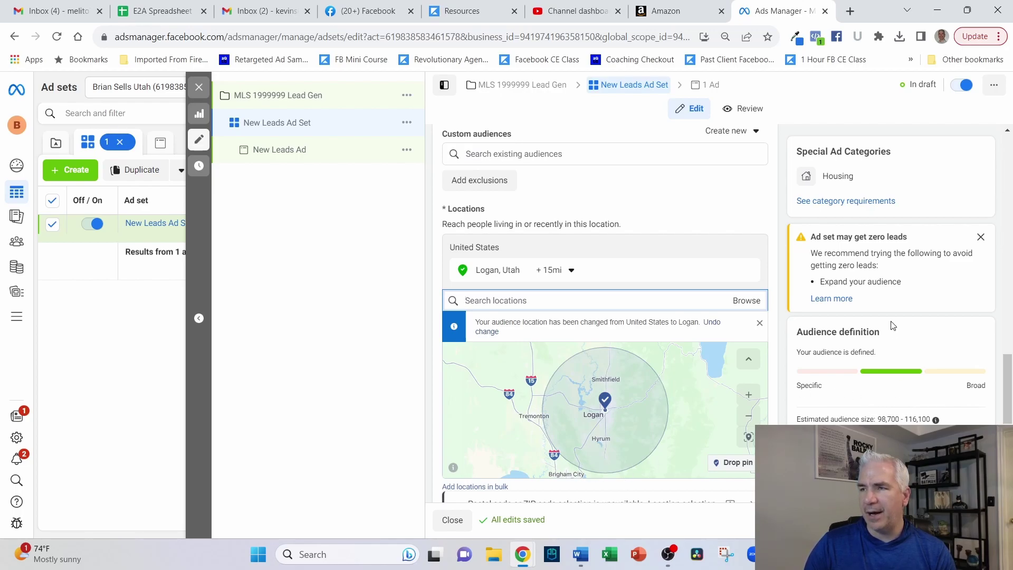
scroll(891, 326, "down", 1)
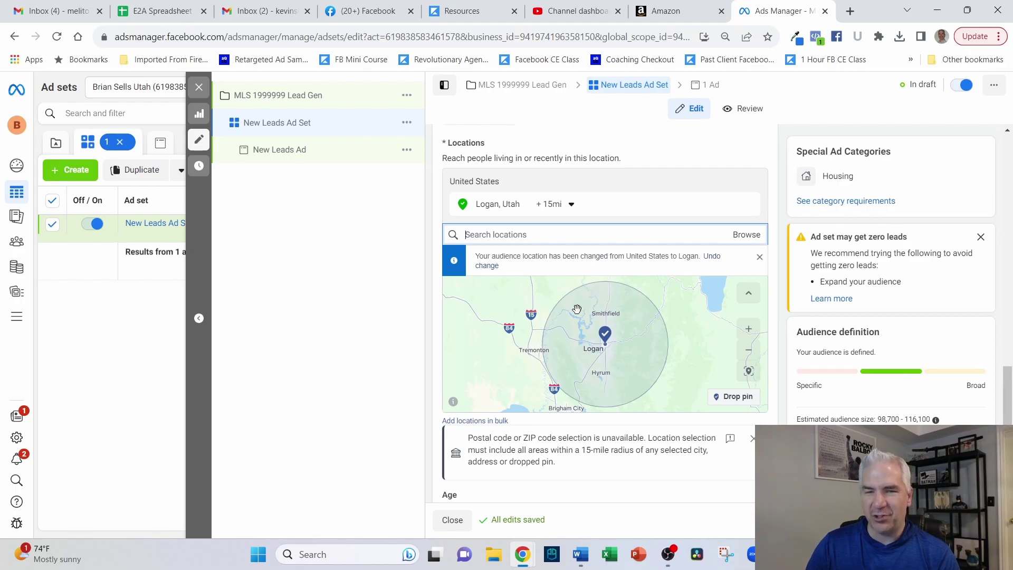
scroll(680, 340, "down", 5)
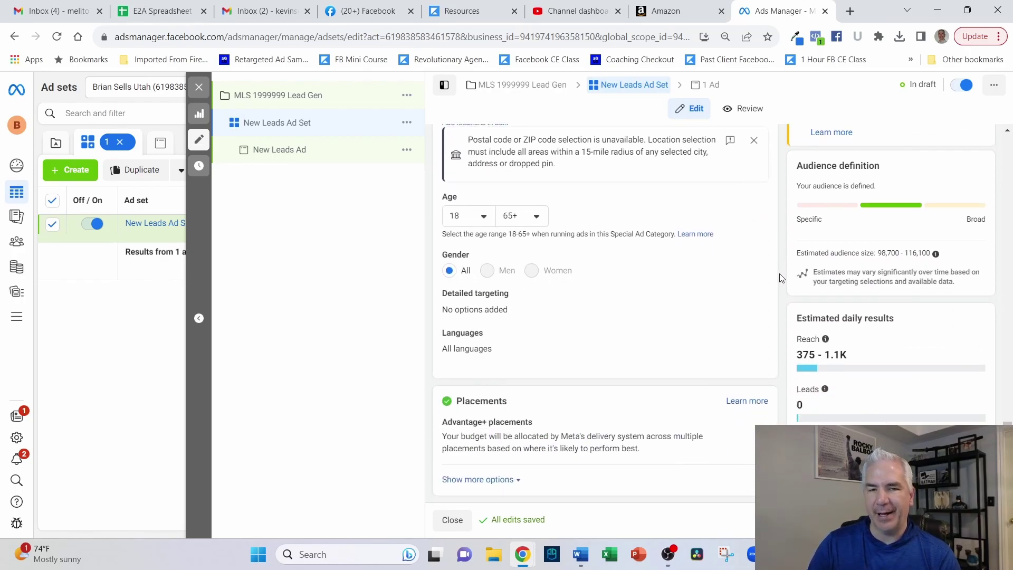
- Add the Zillow (real estate) interest to the ad set's detailed targeting
left_click(749, 296)
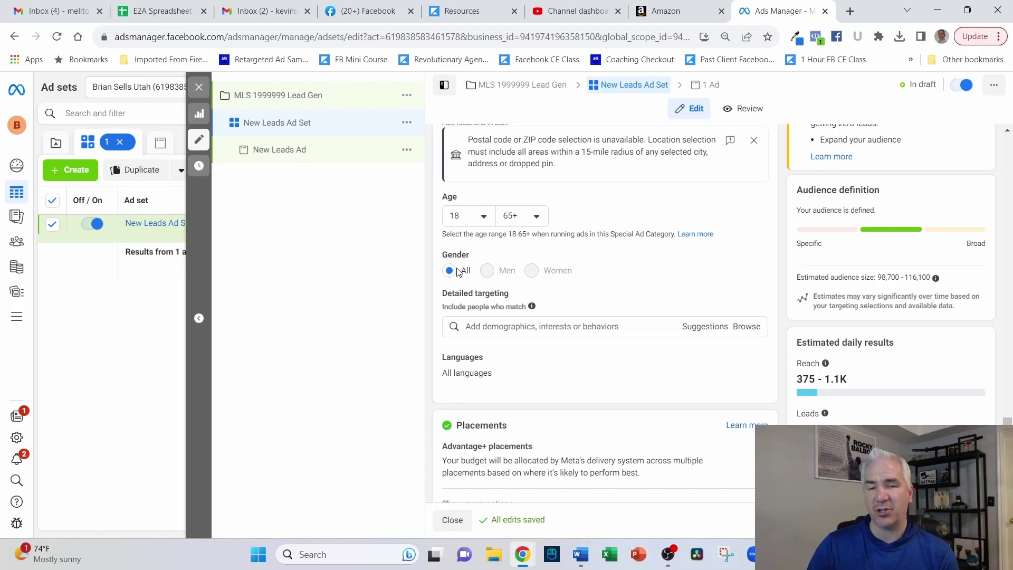
left_click(484, 324)
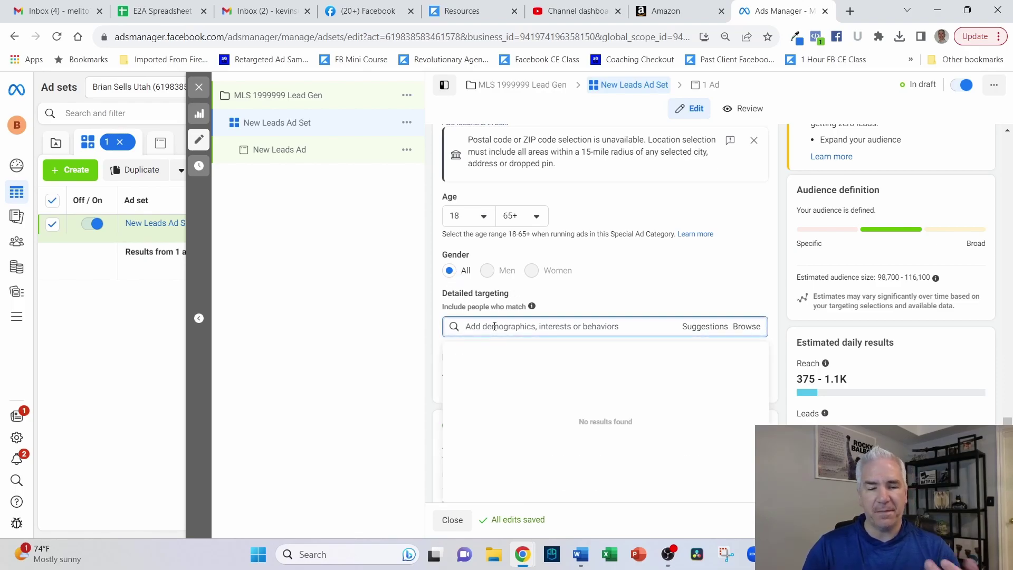
type("zillo")
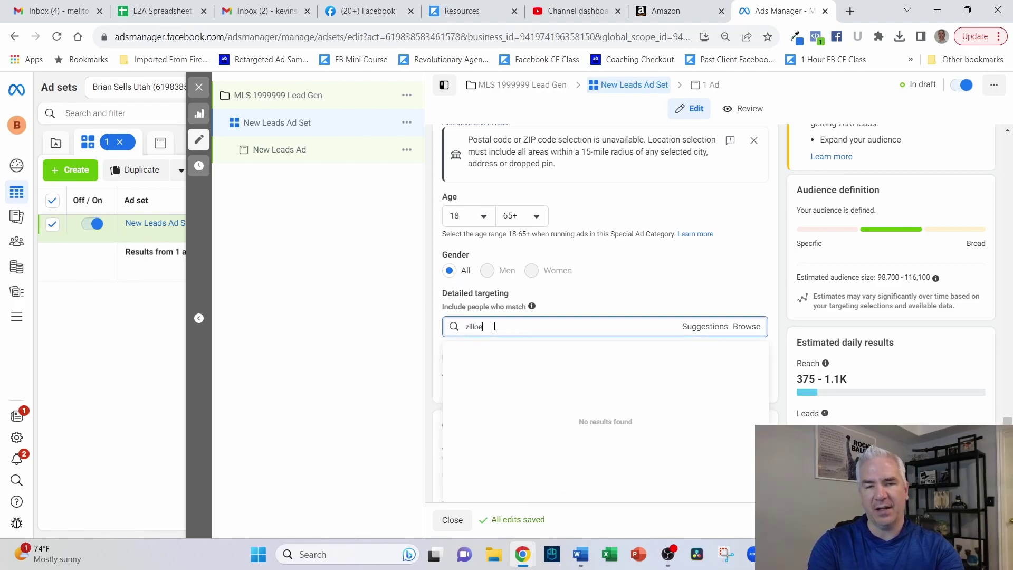
type("w")
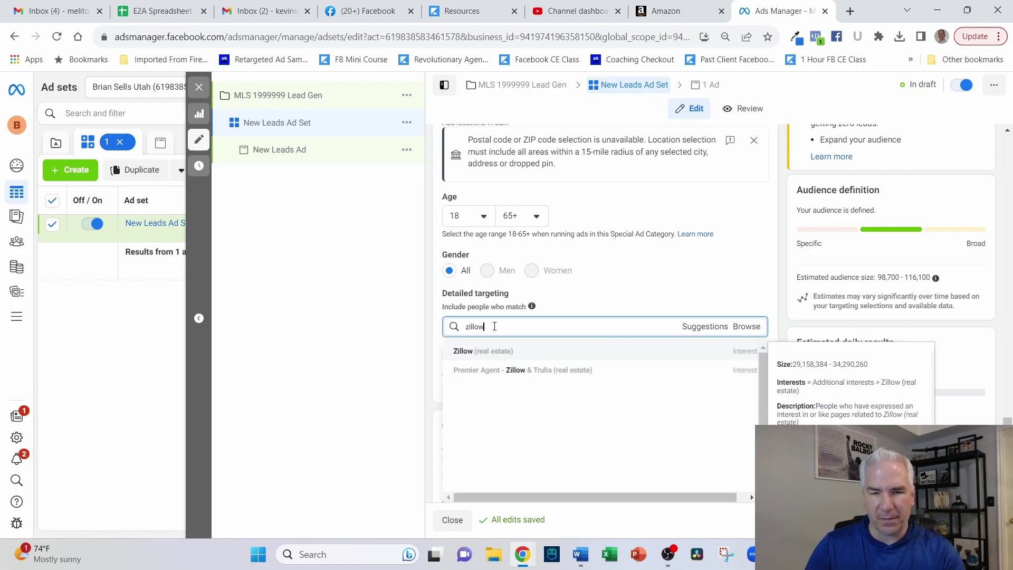
left_click(486, 351)
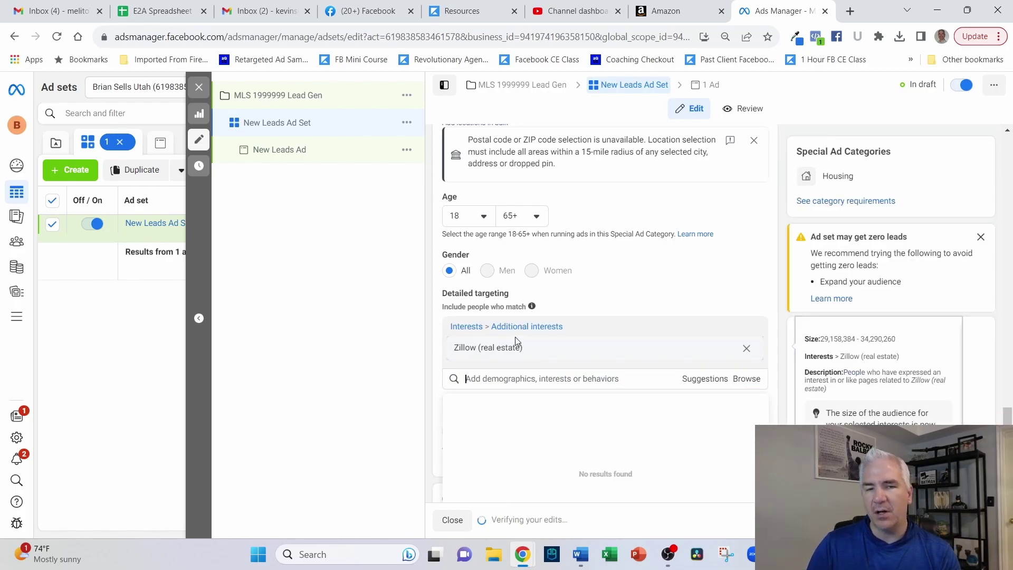
- Add the realtor.com (real estate) and Trulia (real estate) interests to the detailed targeting
type("realtor")
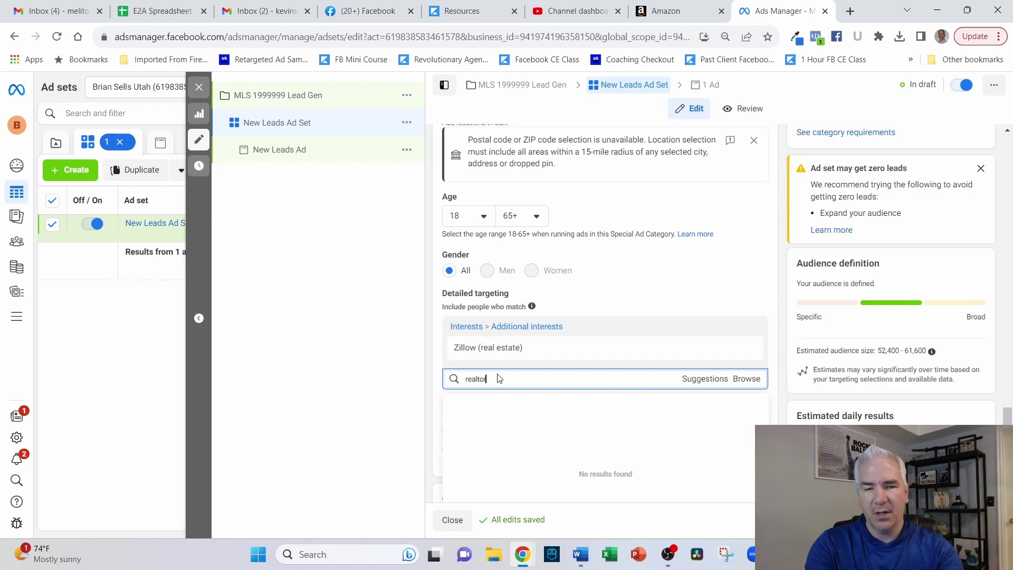
left_click(505, 404)
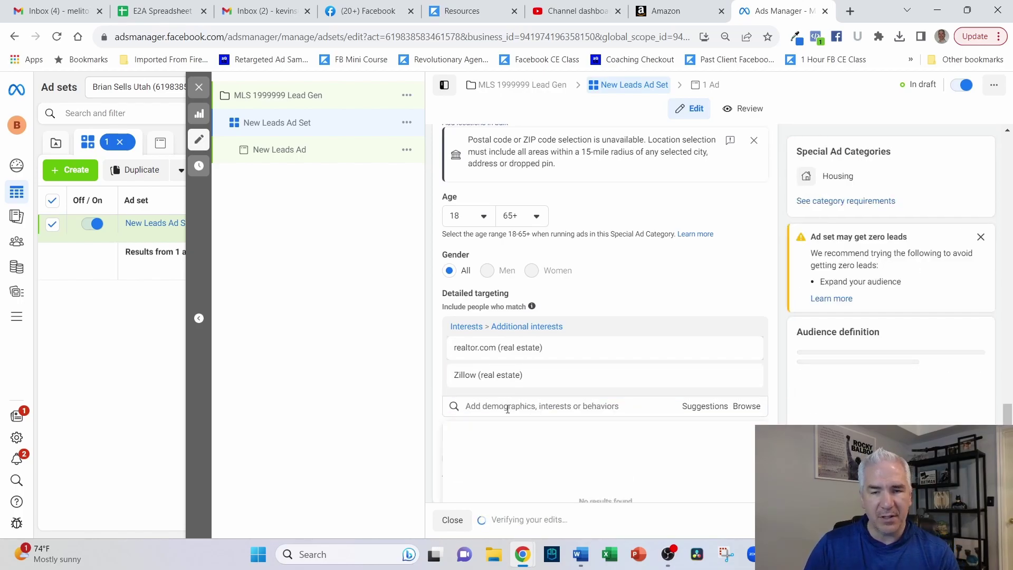
type("trulia")
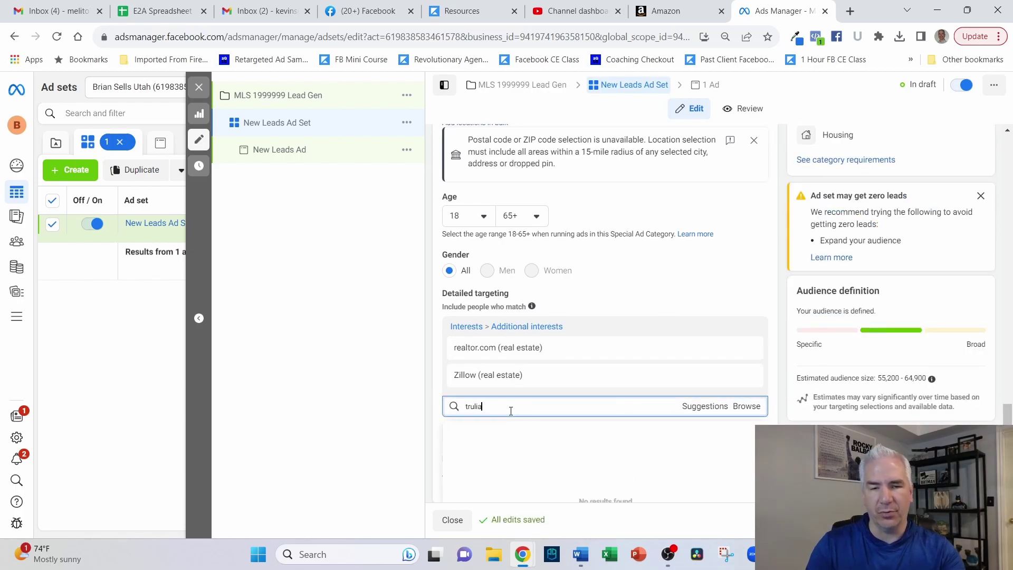
left_click(491, 431)
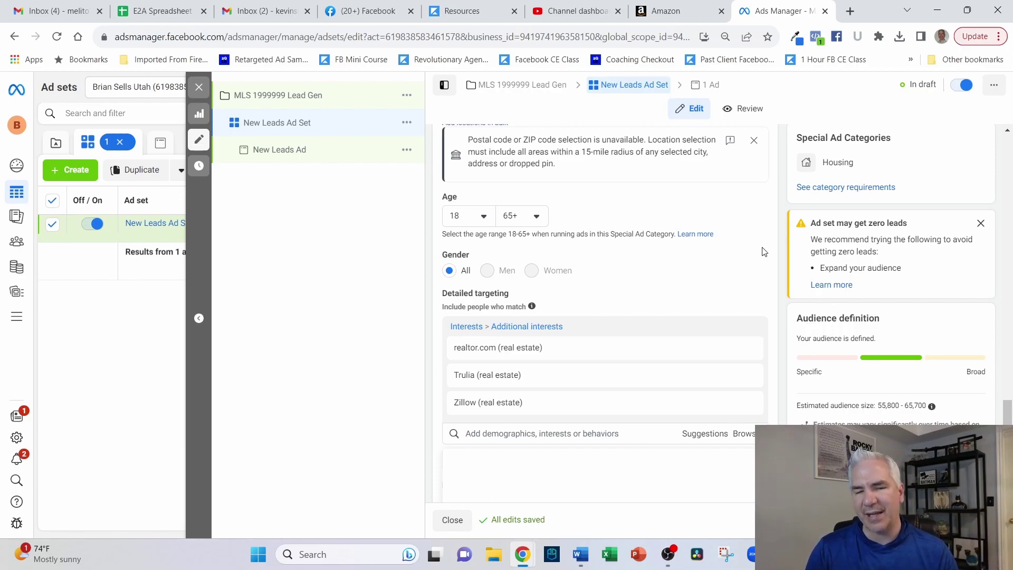
- Add the Pre-qualification (lending) interest to the detailed targeting from the suggested interests
mouse_move(700, 415)
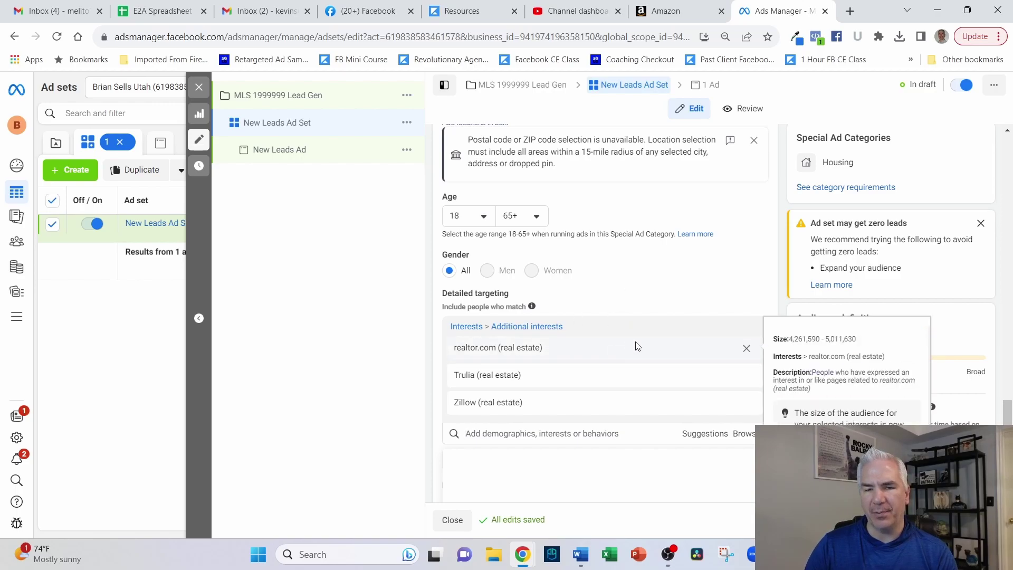
left_click(704, 434)
scroll(704, 442, "down", 3)
mouse_move(525, 311)
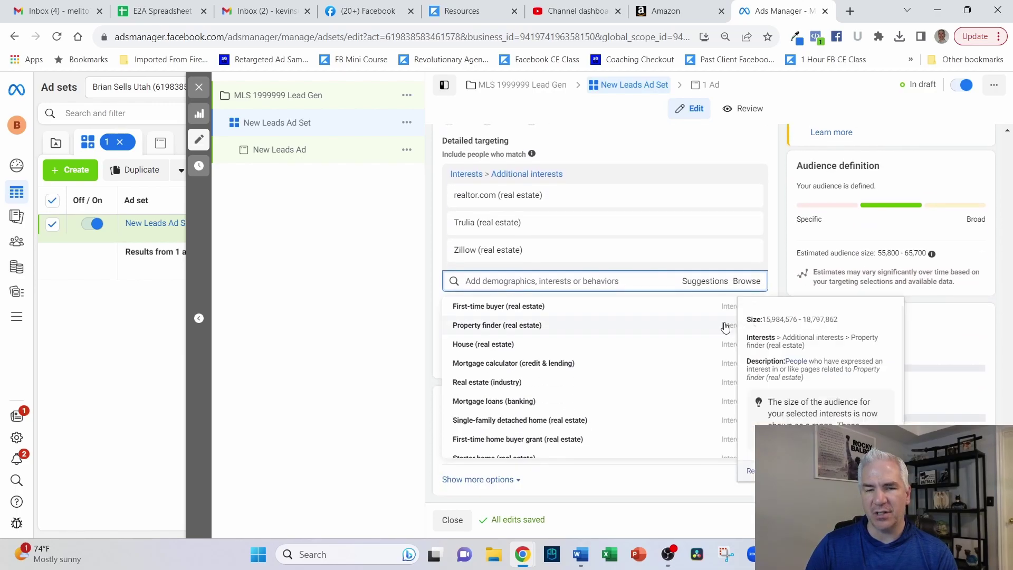
mouse_move(533, 399)
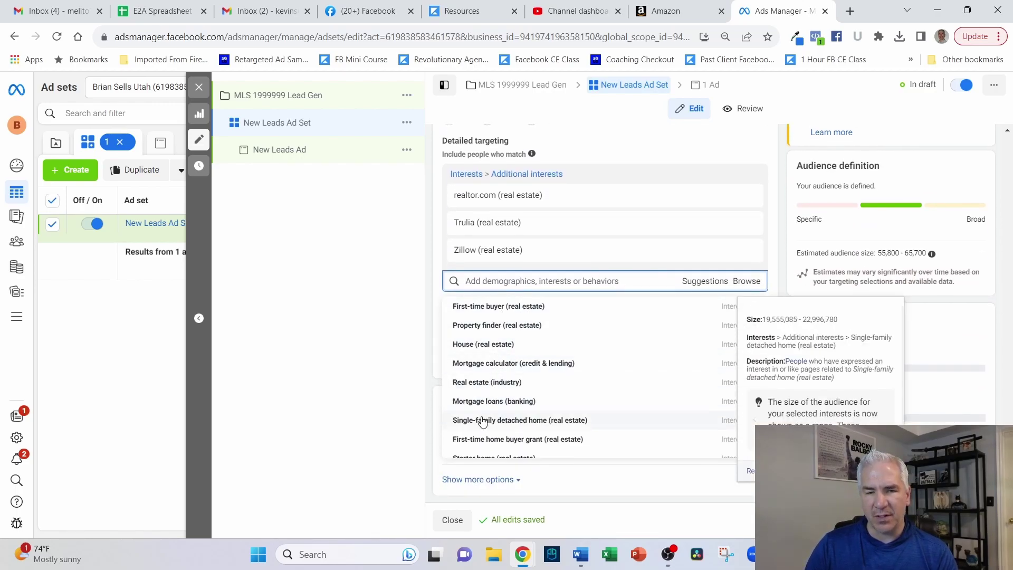
scroll(530, 390, "down", 5)
scroll(522, 368, "up", 4)
scroll(524, 365, "down", 3)
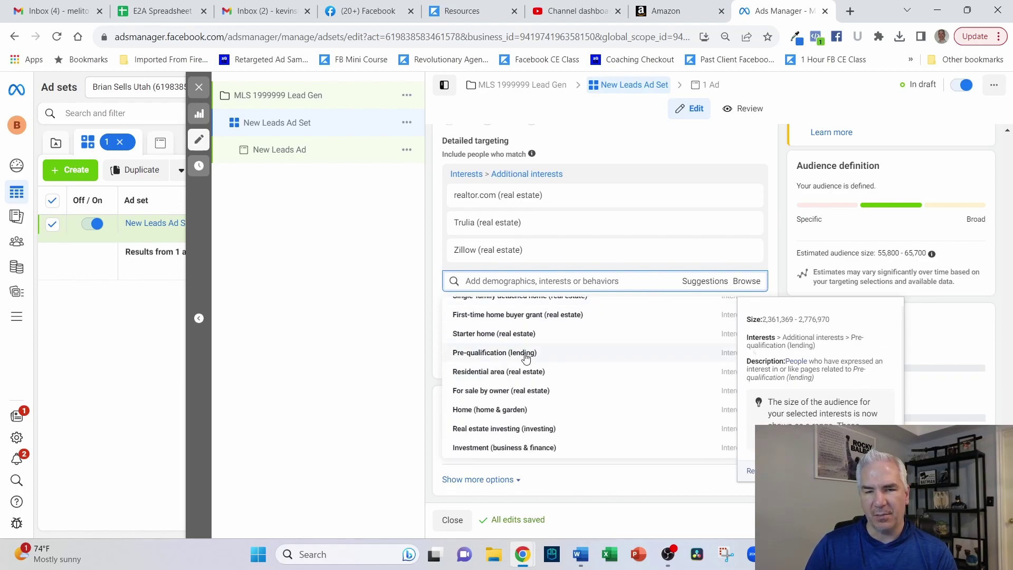
left_click(524, 355)
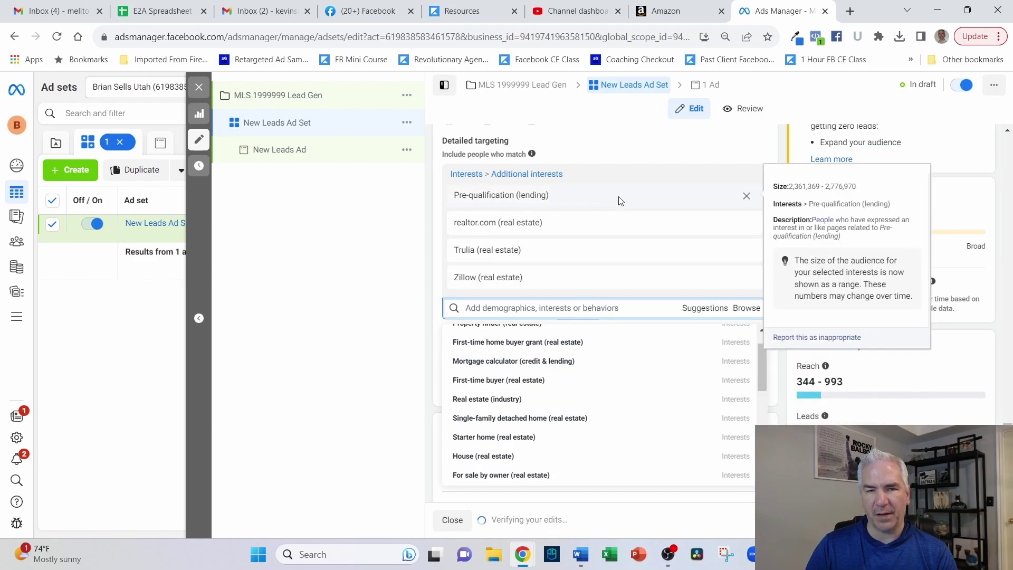
left_click(764, 141)
- Expand the ad set's placement options and switch from Advantage+ to manual placements
scroll(771, 139, "down", 1)
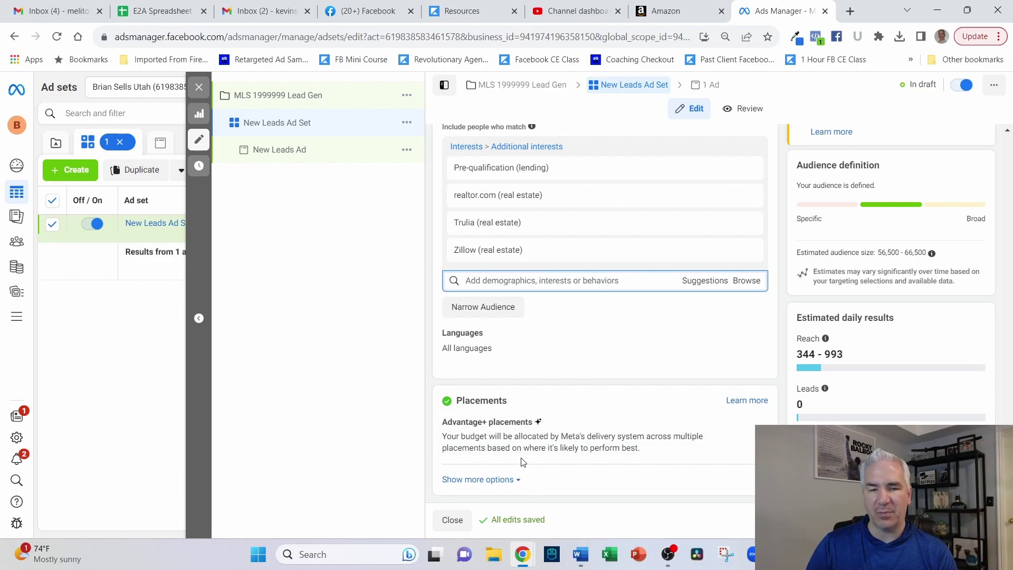
left_click(508, 479)
scroll(633, 390, "down", 3)
scroll(726, 362, "down", 2)
scroll(726, 362, "up", 5)
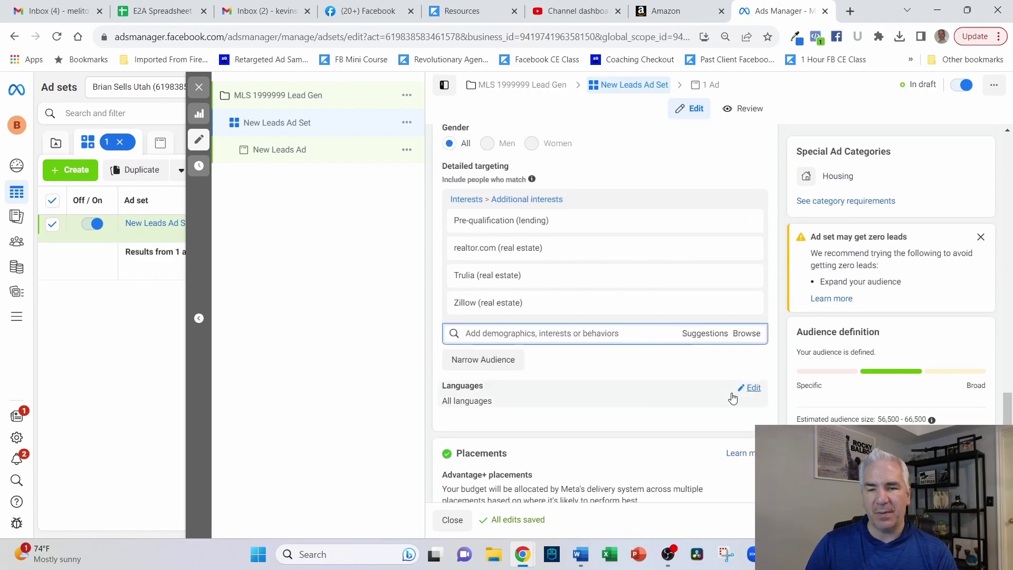
scroll(733, 398, "down", 1)
scroll(492, 431, "down", 1)
scroll(569, 422, "down", 2)
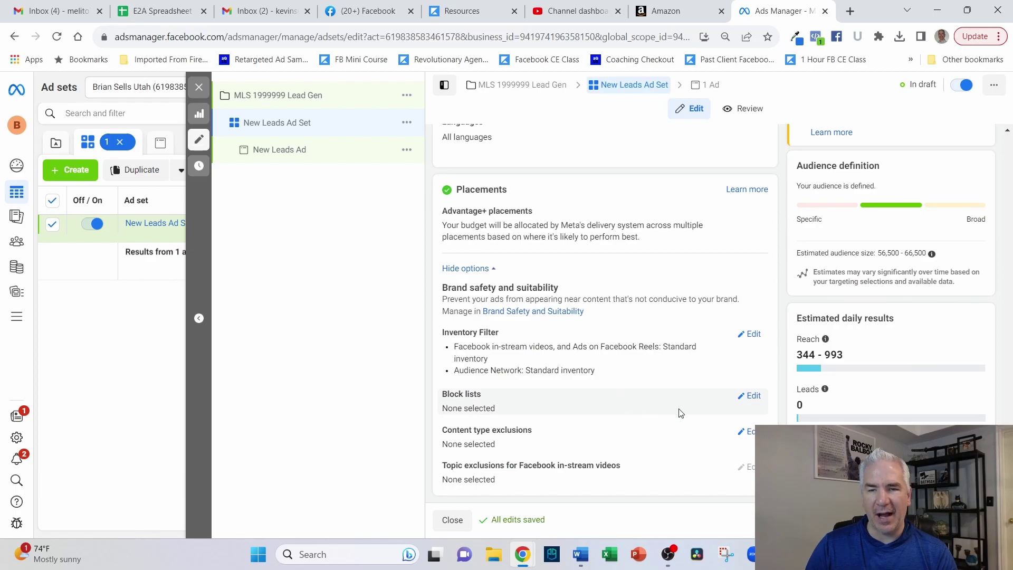
scroll(681, 413, "up", 3)
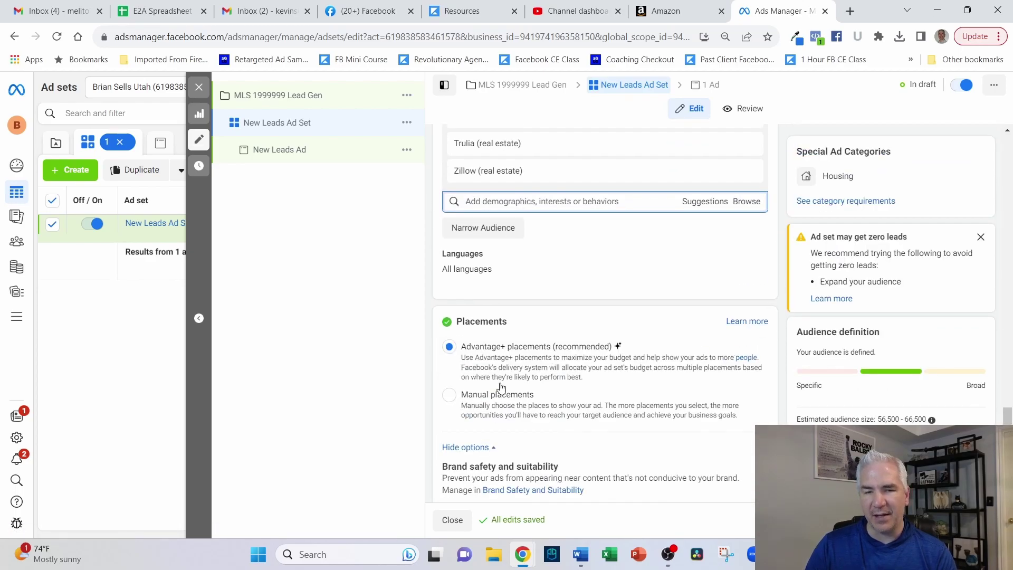
left_click(491, 405)
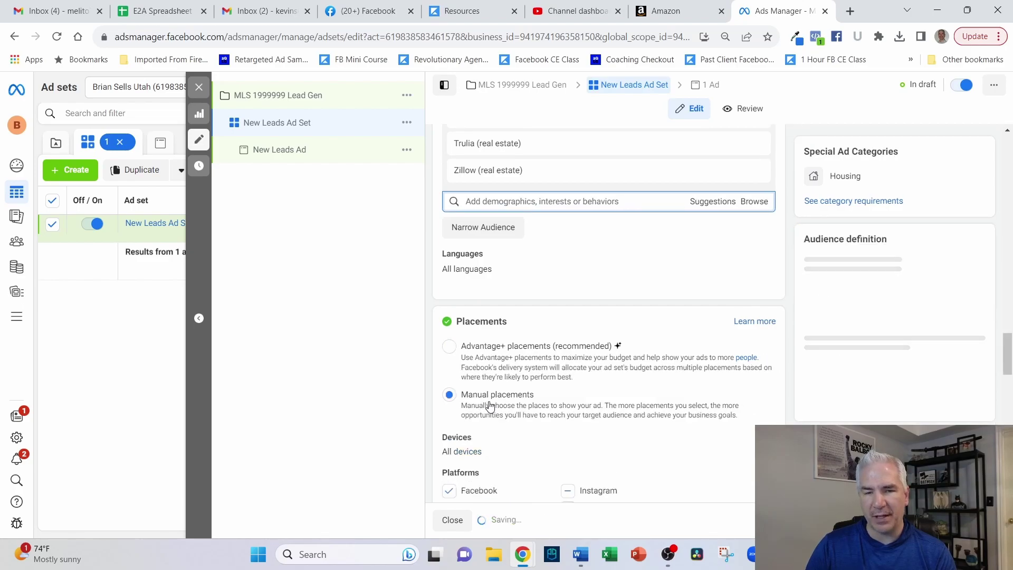
- Exclude the Instagram and Audience Network platforms from the manual placements, keeping only Facebook
scroll(706, 355, "down", 2)
scroll(705, 355, "down", 2)
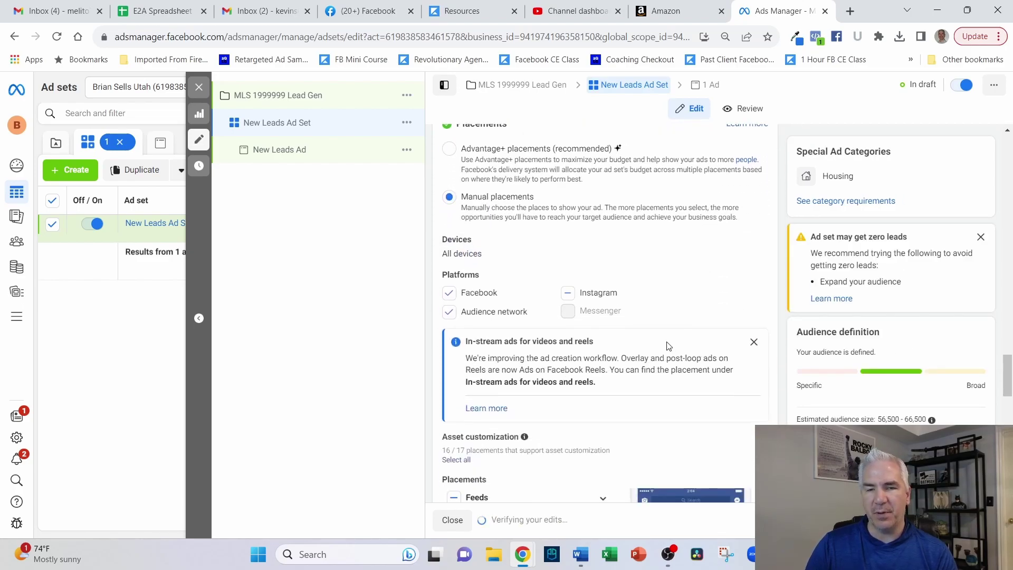
left_click(569, 293)
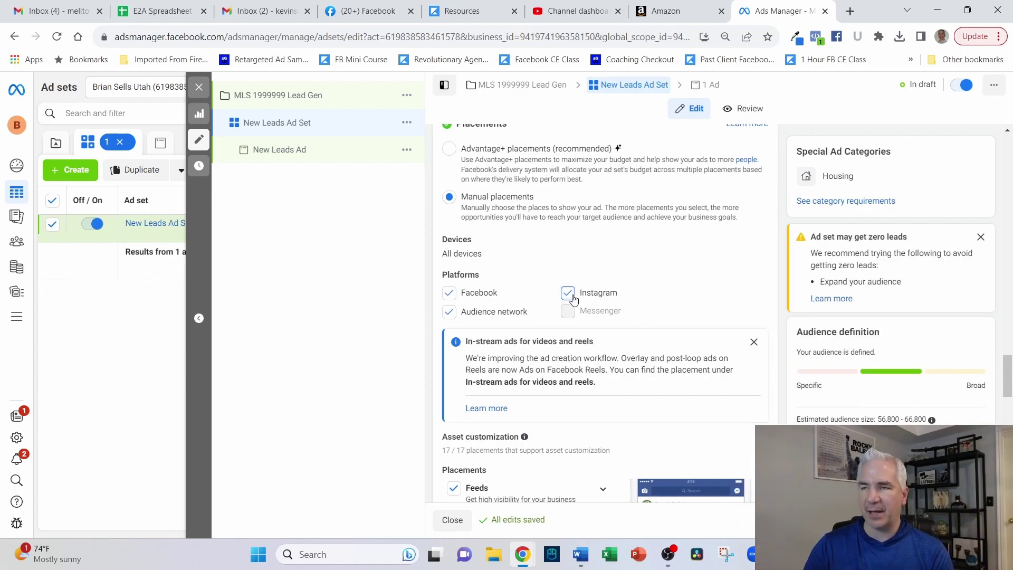
left_click(573, 298)
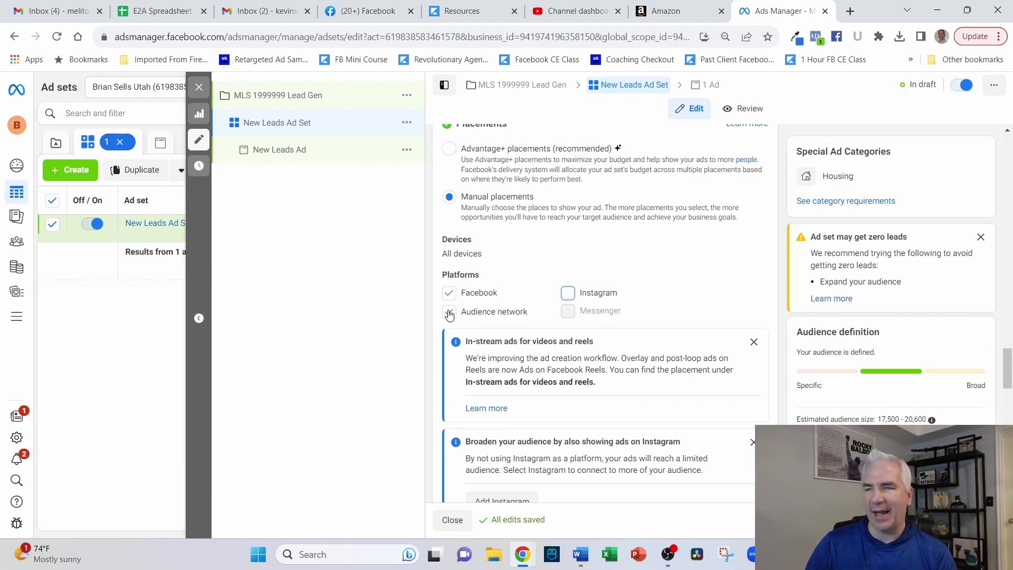
left_click(449, 313)
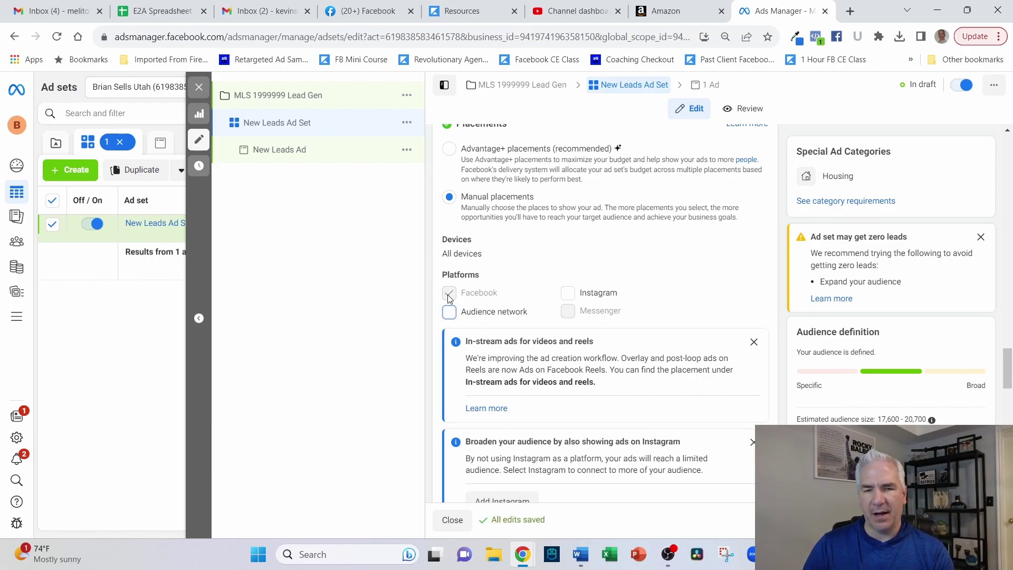
- Remove Facebook video feeds from the Feeds placements
scroll(551, 301, "down", 1)
scroll(551, 303, "down", 1)
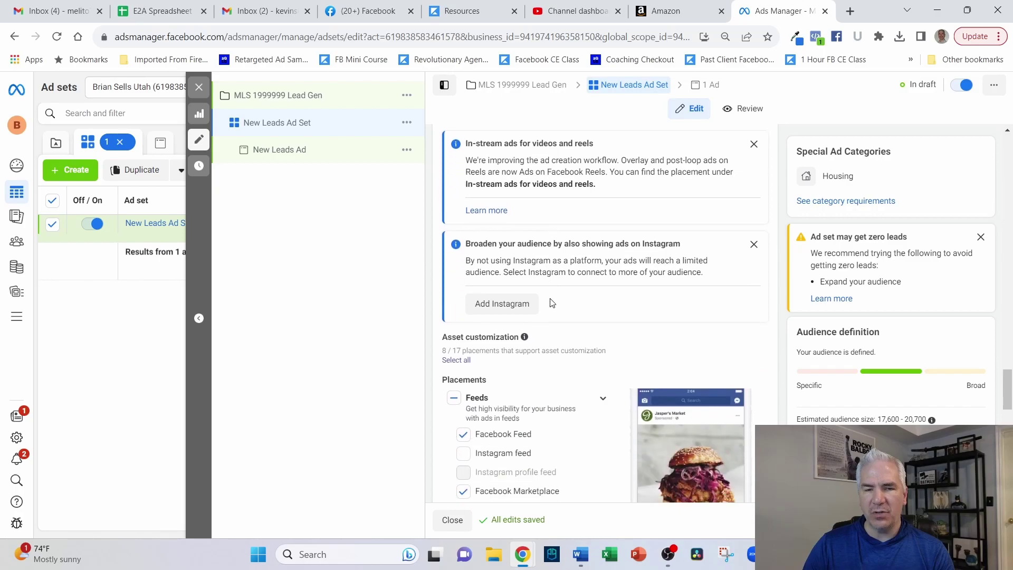
scroll(720, 229, "down", 3)
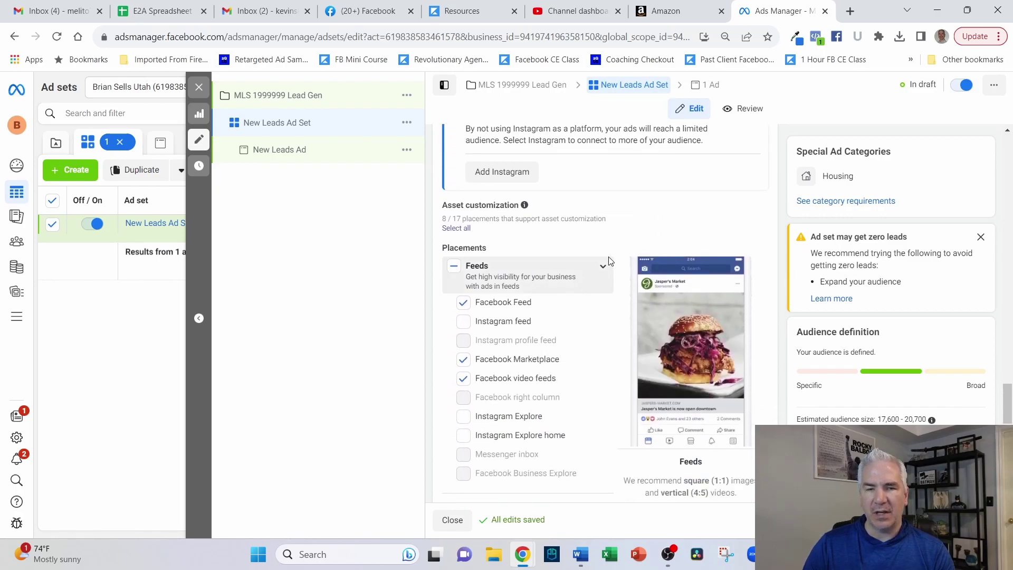
scroll(574, 341, "down", 1)
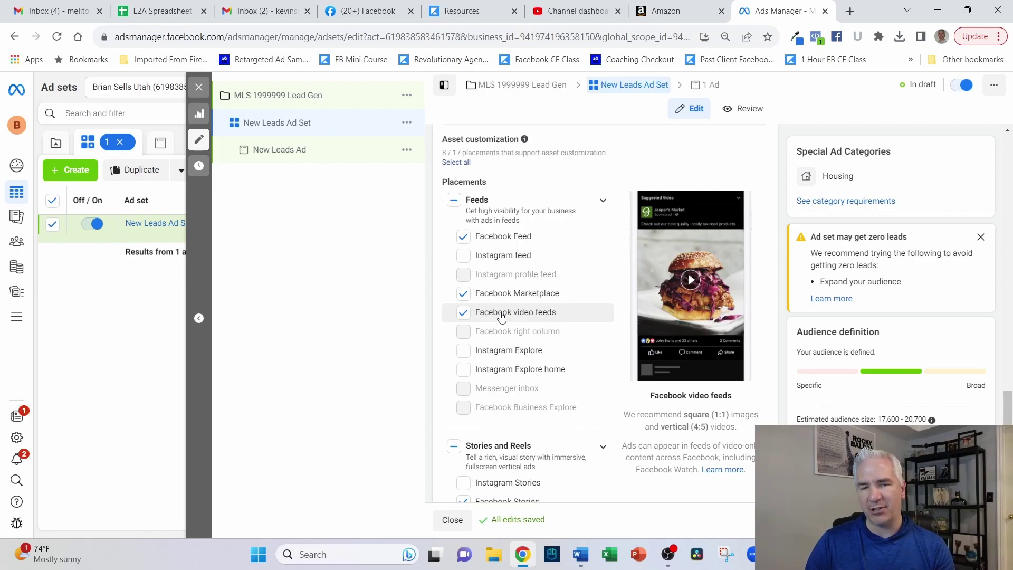
left_click(463, 312)
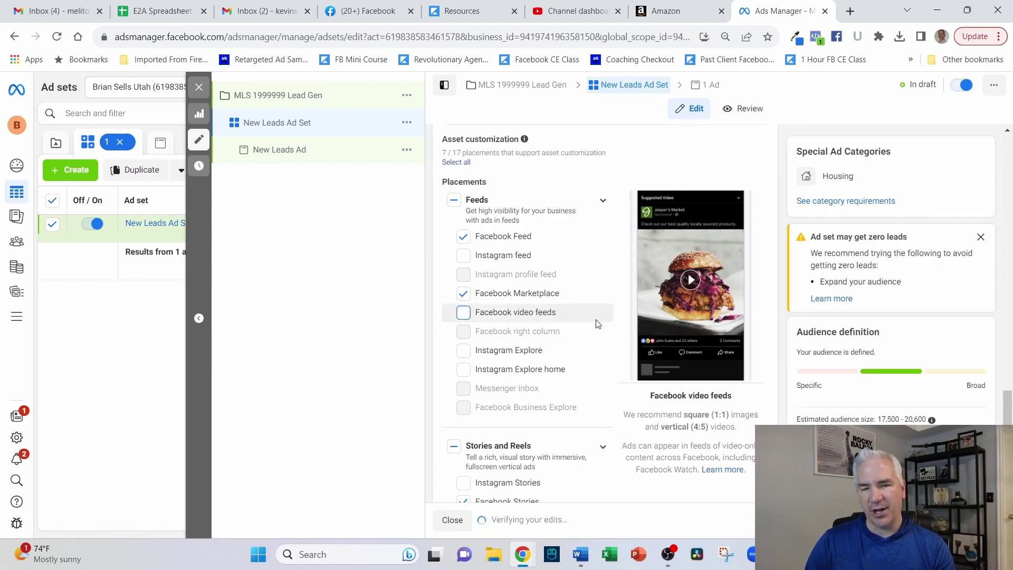
- Remove Facebook Reels and all in-stream ads for videos and reels from the placements, and review the remaining selection
scroll(597, 324, "down", 4)
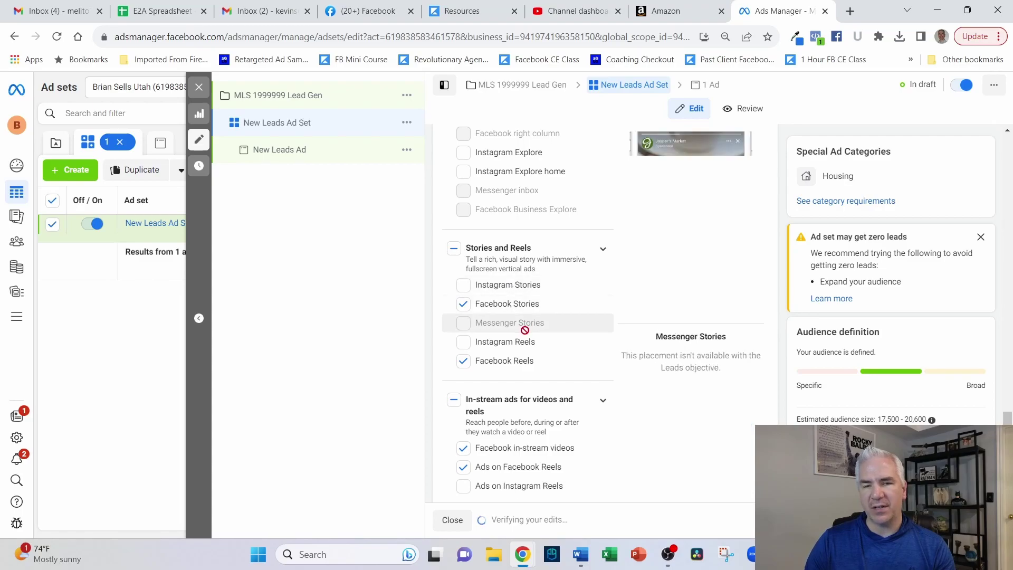
left_click(464, 361)
scroll(593, 285, "down", 2)
left_click(452, 270)
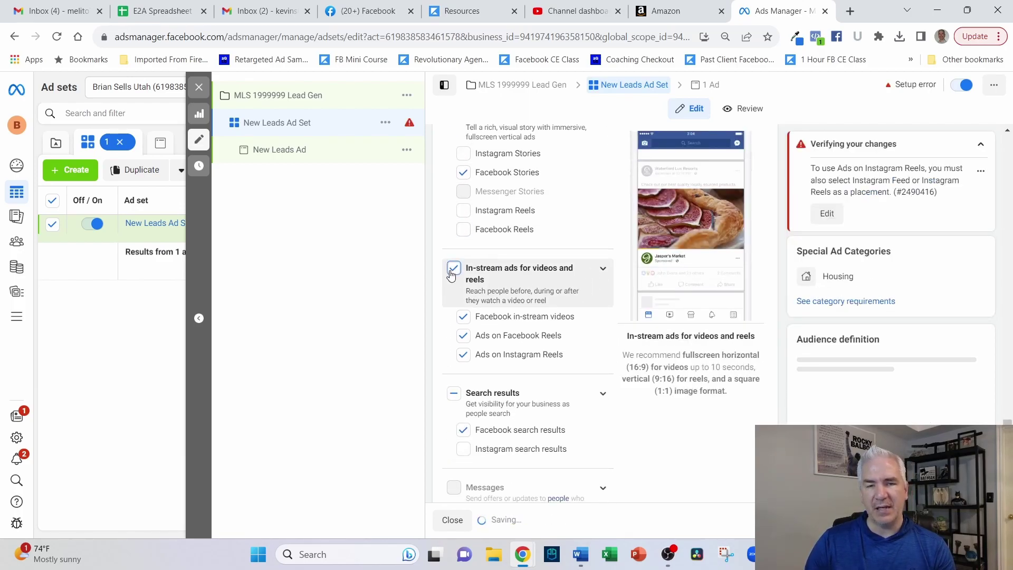
left_click(451, 271)
scroll(577, 285, "down", 4)
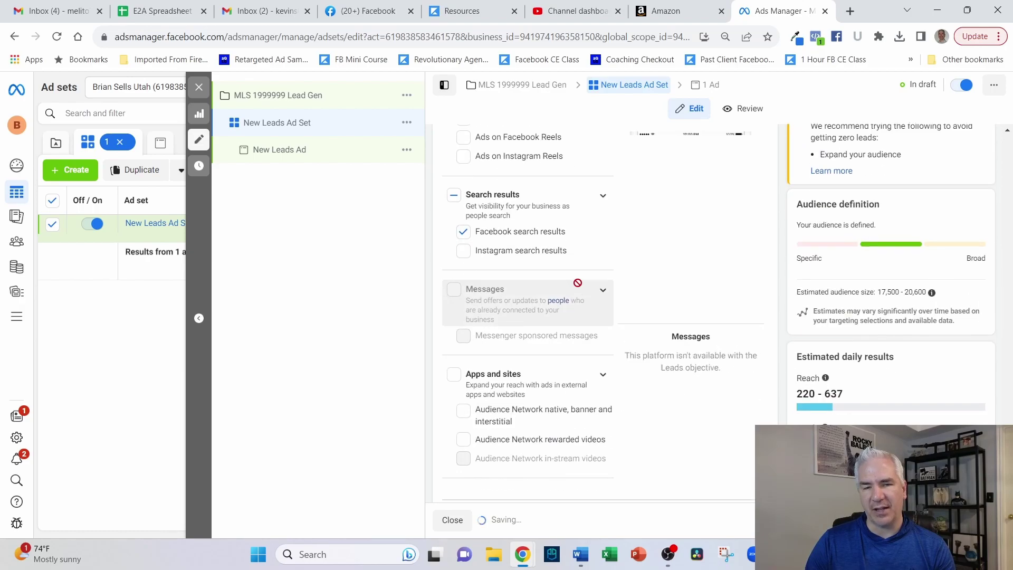
scroll(612, 306, "up", 10)
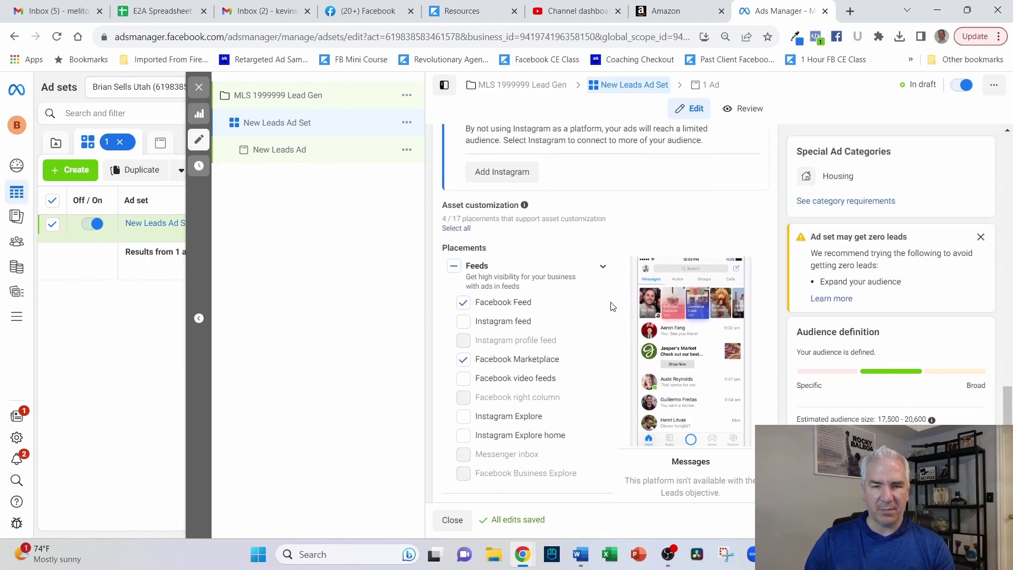
scroll(612, 306, "down", 10)
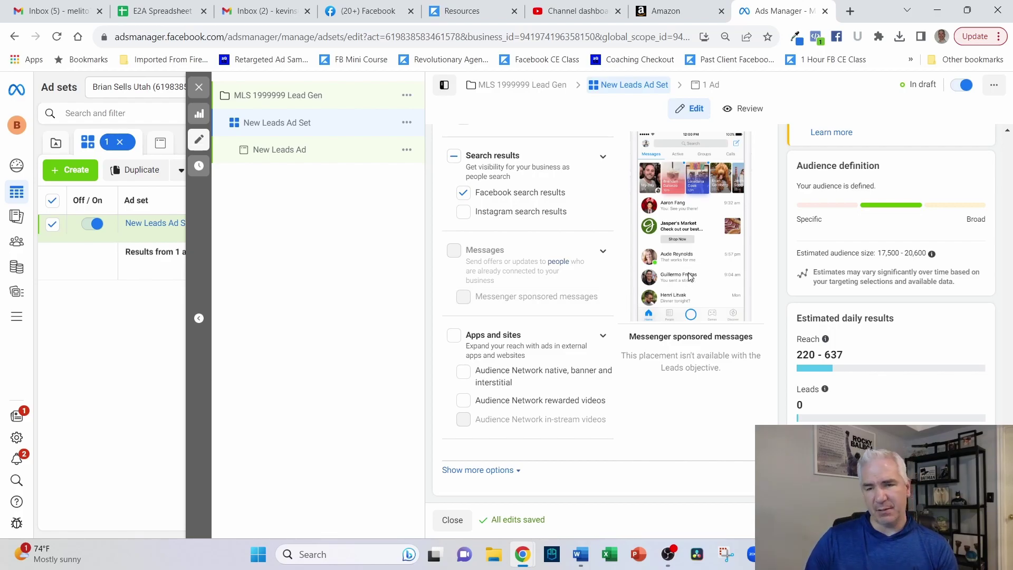
- Open the ad-level settings of New Leads Ad and turn off multi-advertiser ads in the ad setup
left_click(709, 84)
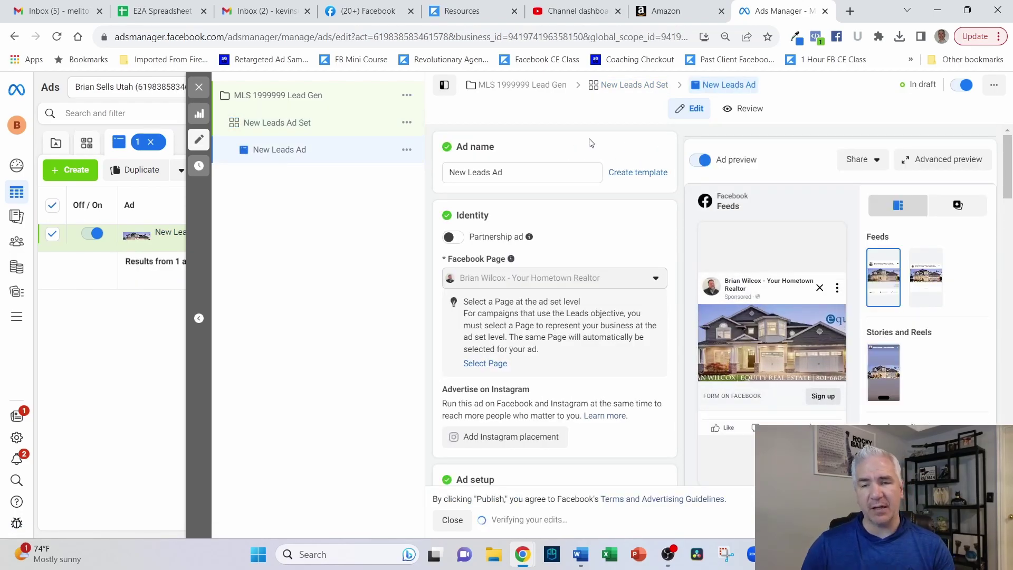
scroll(607, 179, "down", 3)
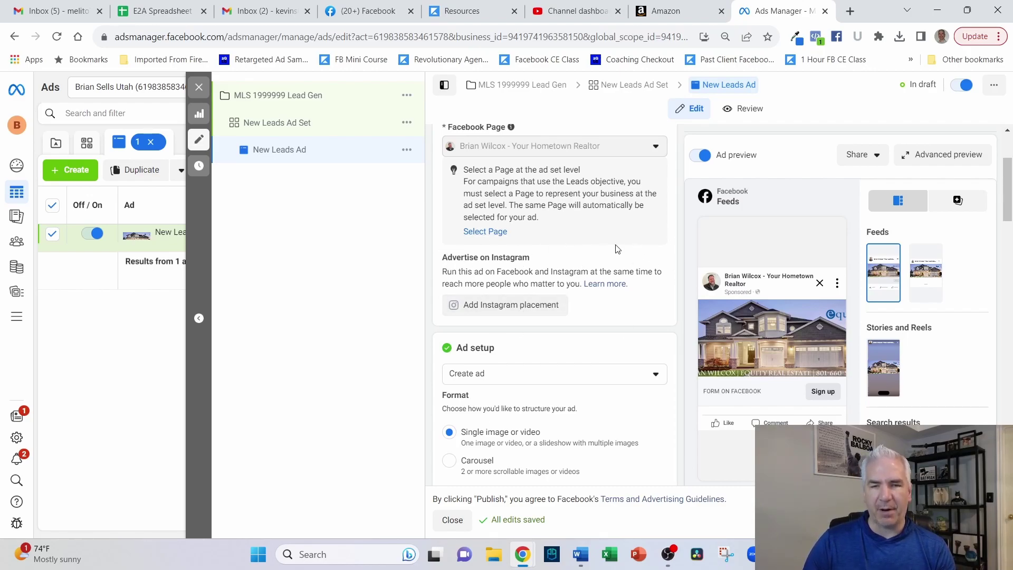
scroll(584, 297, "down", 4)
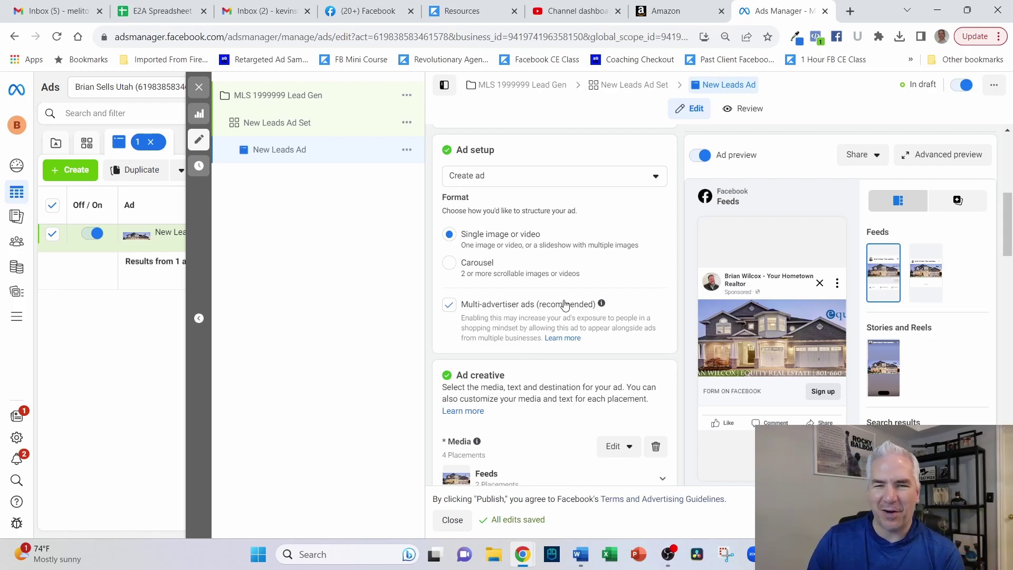
left_click(454, 308)
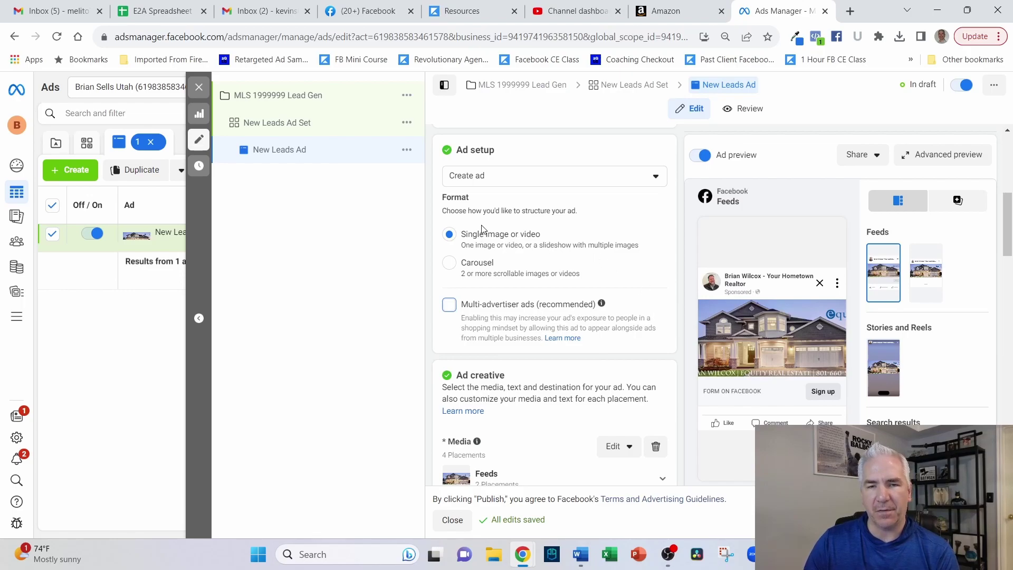
- Edit the ad creative's media and upload the file "Lead Gen Image" from the desktop as the ad image
scroll(641, 269, "down", 3)
left_click(627, 315)
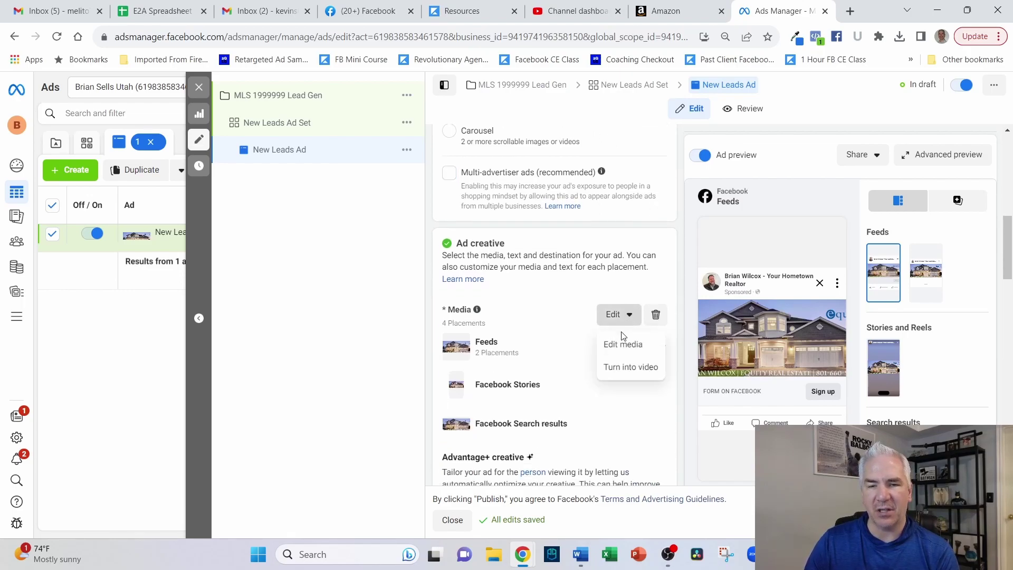
left_click(622, 343)
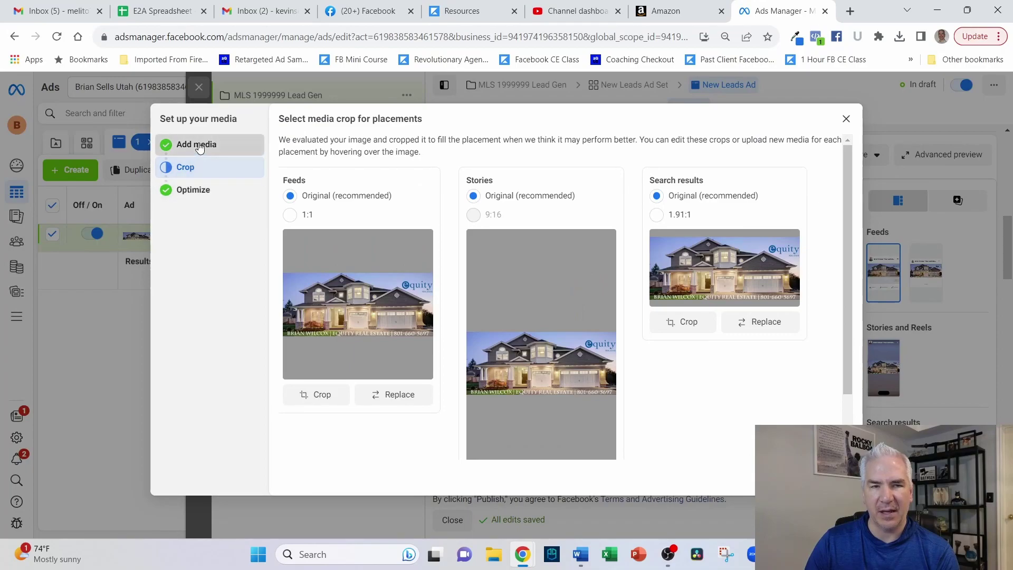
left_click(200, 152)
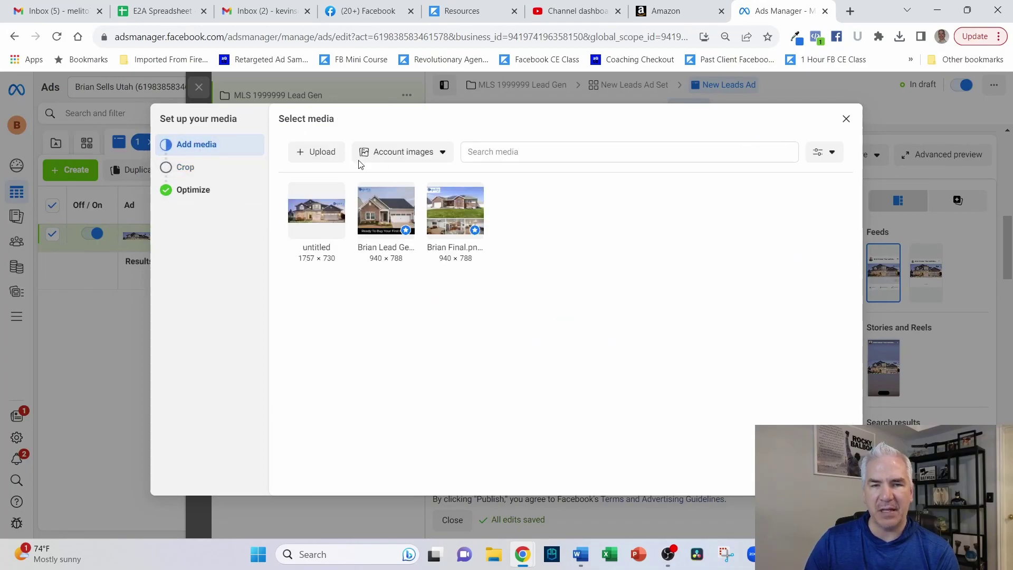
left_click(296, 151)
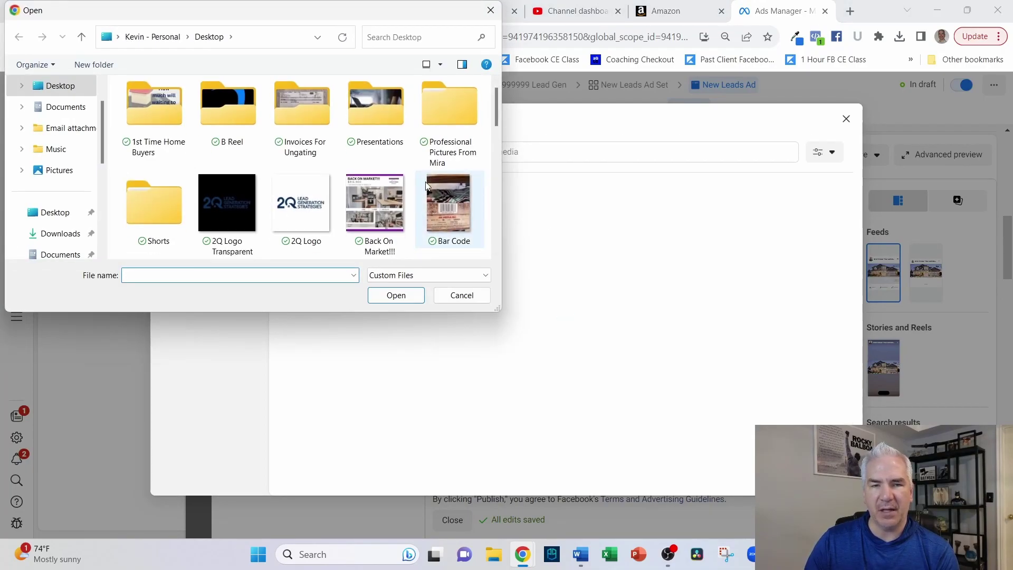
scroll(426, 182, "down", 5)
left_click(448, 124)
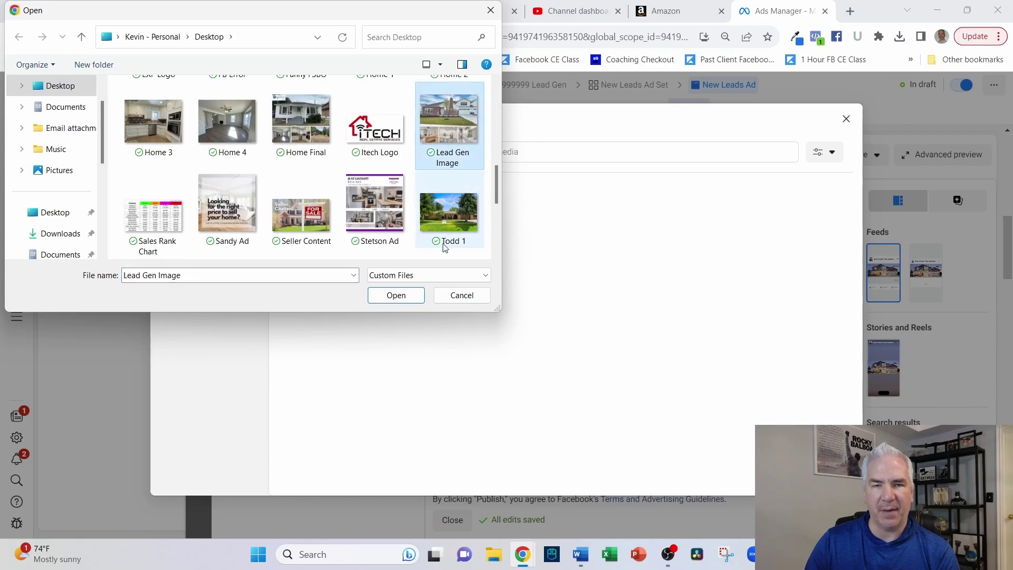
left_click(396, 295)
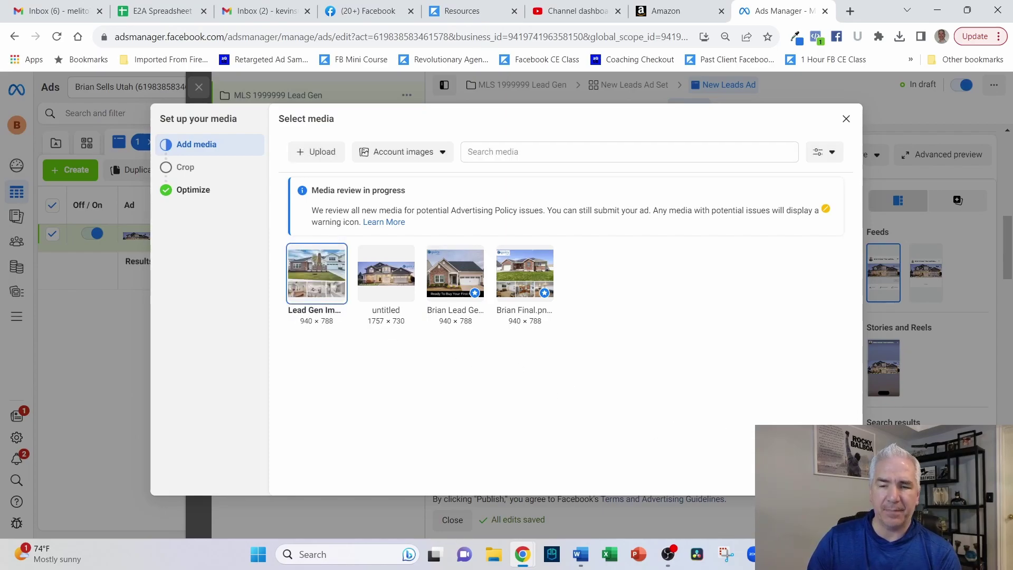
- Set the image crop to Original for the Feeds and Search results placements and continue to the optimization stage
left_click(316, 196)
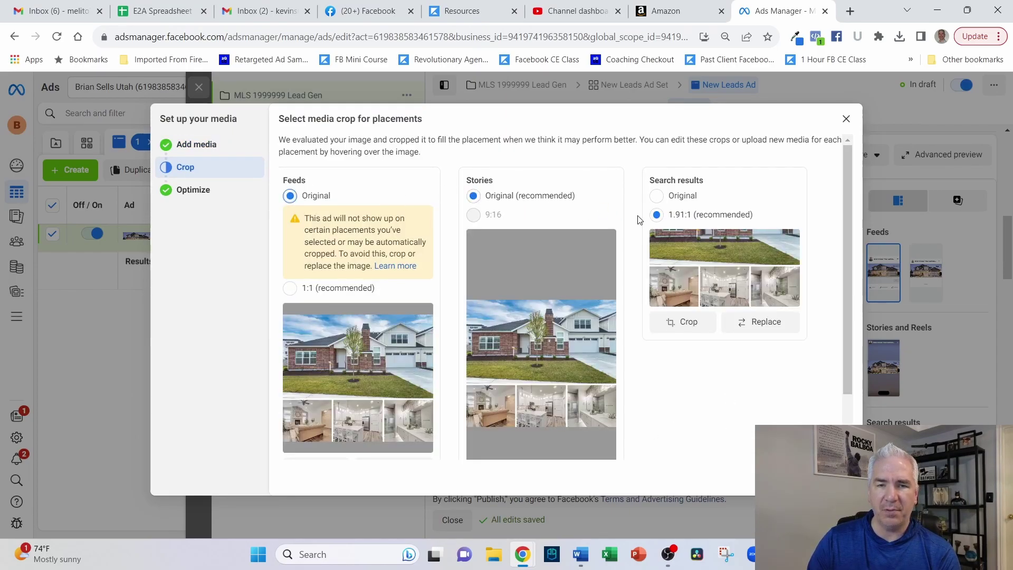
left_click(656, 196)
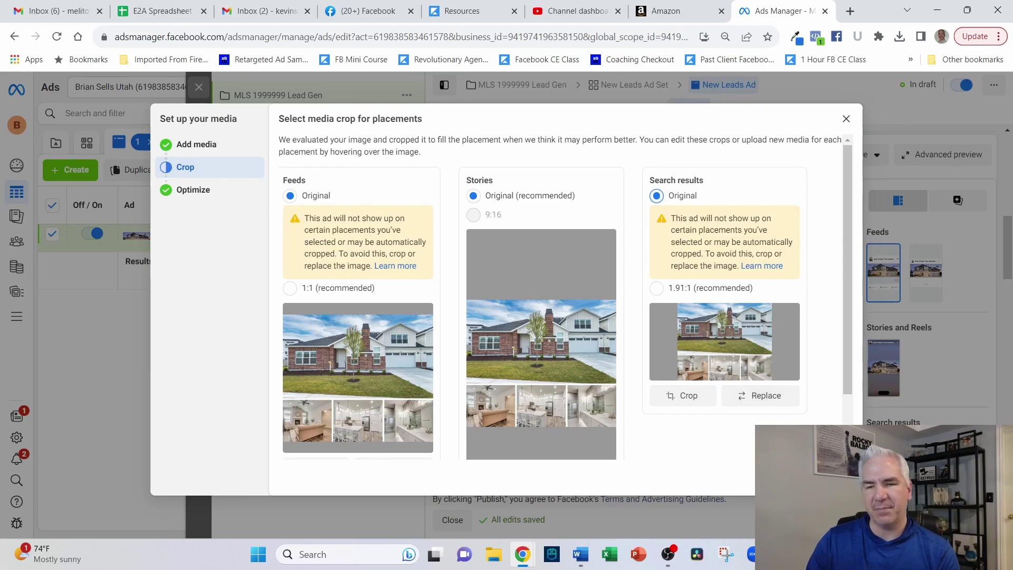
left_click(831, 477)
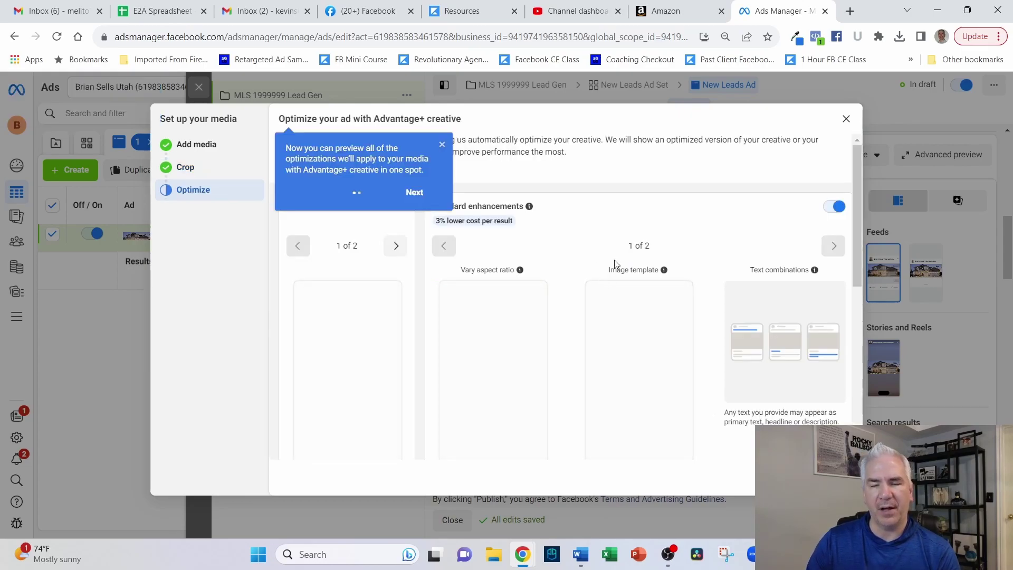
- Enable all Advantage+ creative optimizations for the image and finish the media setup
scroll(636, 218, "down", 1)
scroll(638, 218, "up", 1)
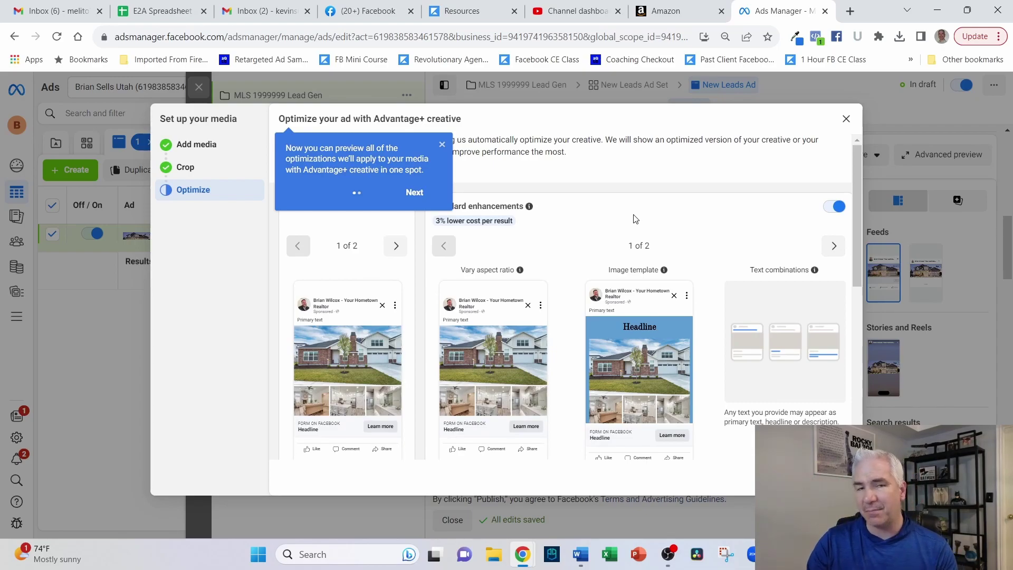
left_click(442, 145)
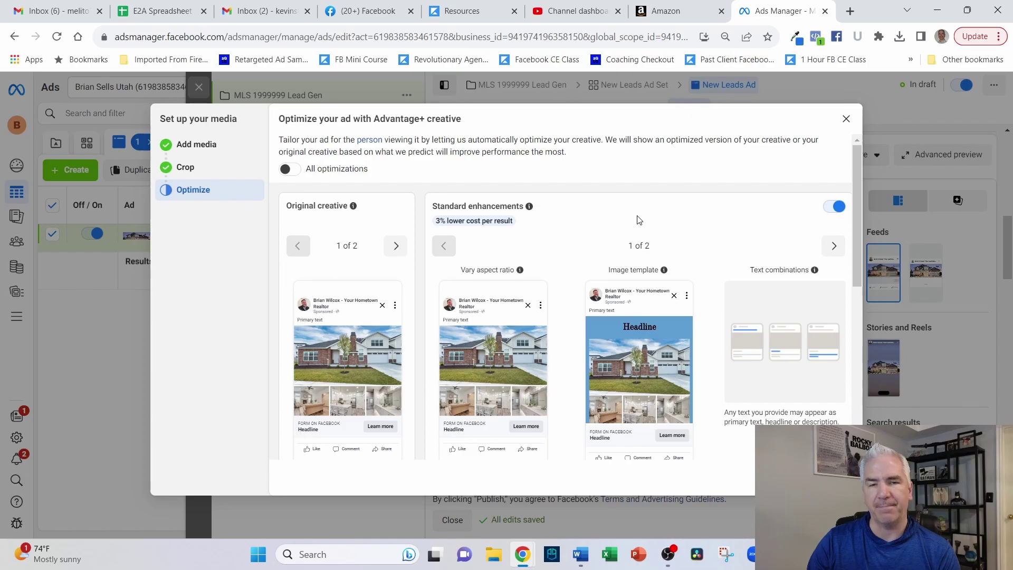
left_click(285, 173)
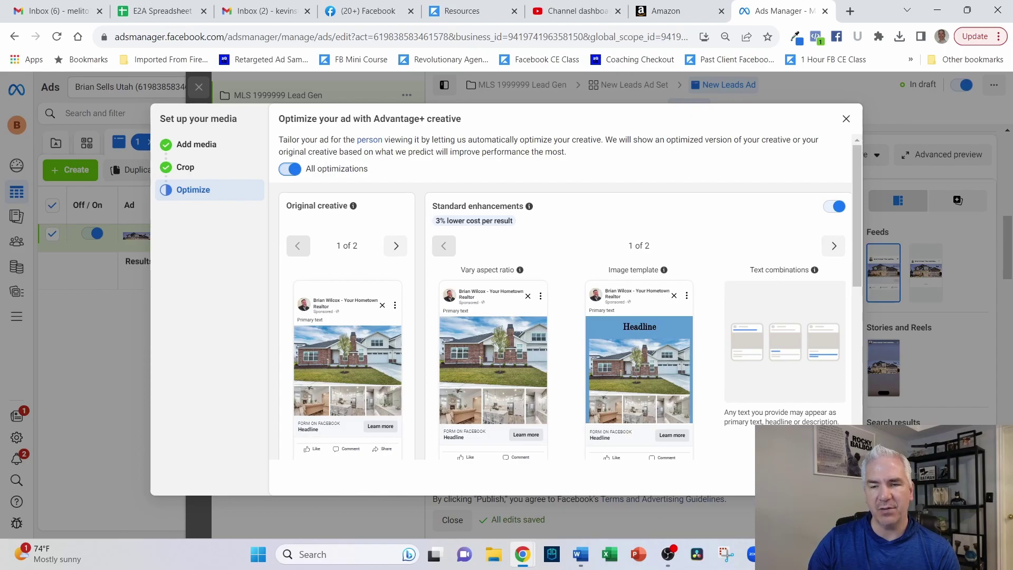
left_click(828, 478)
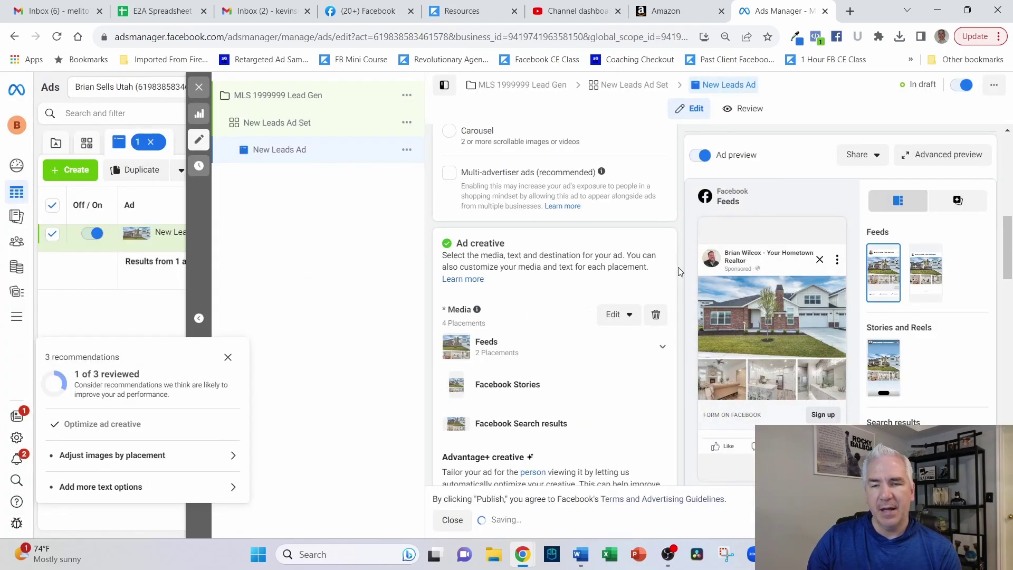
- Write the primary text lines "Headline", "Information about the property" and "Click on the button below to see the price, address, and more photos."
mouse_move(762, 350)
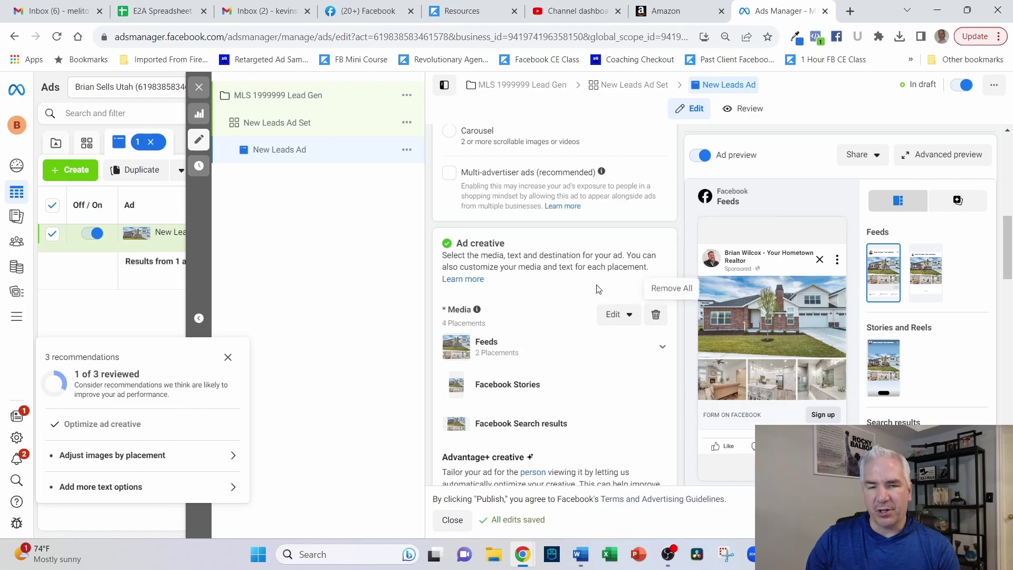
scroll(596, 289, "down", 5)
scroll(595, 288, "down", 3)
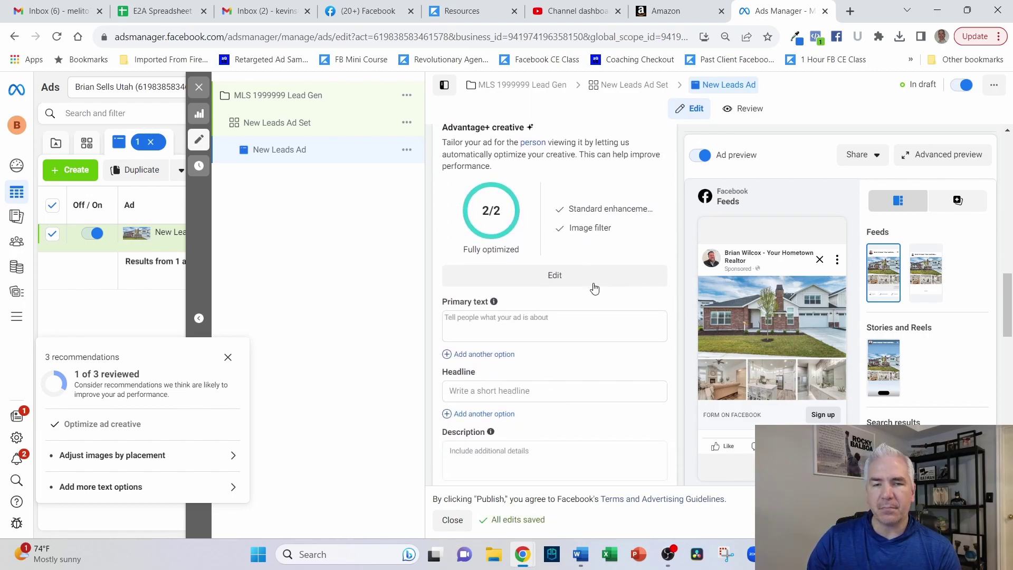
left_click(460, 254)
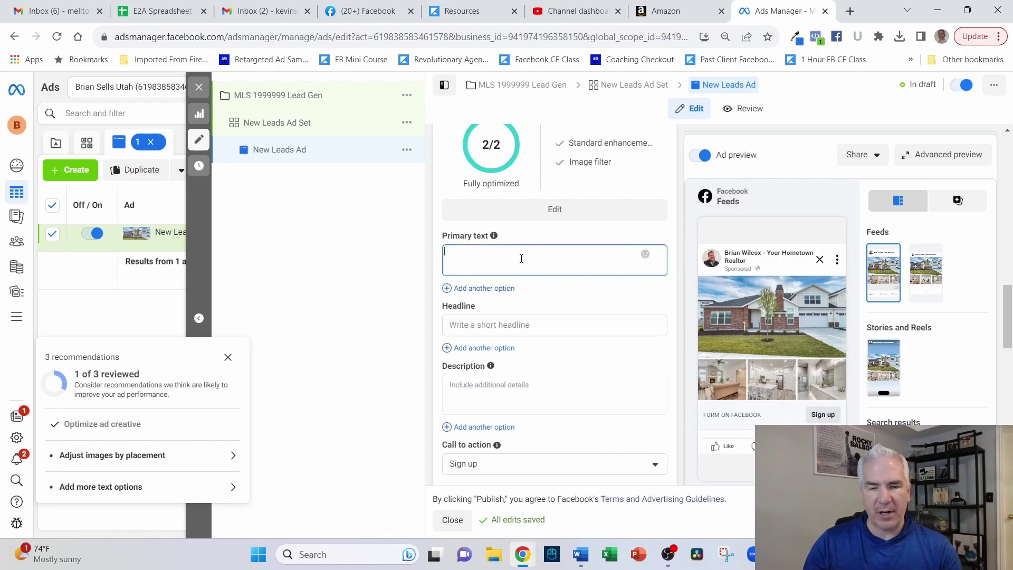
type("He")
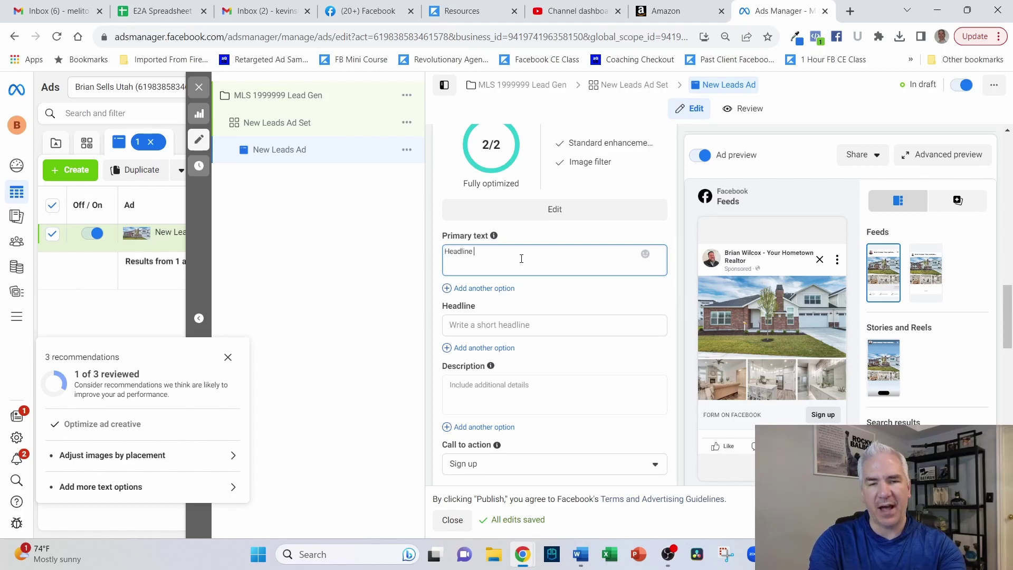
type("adline")
key("Return")
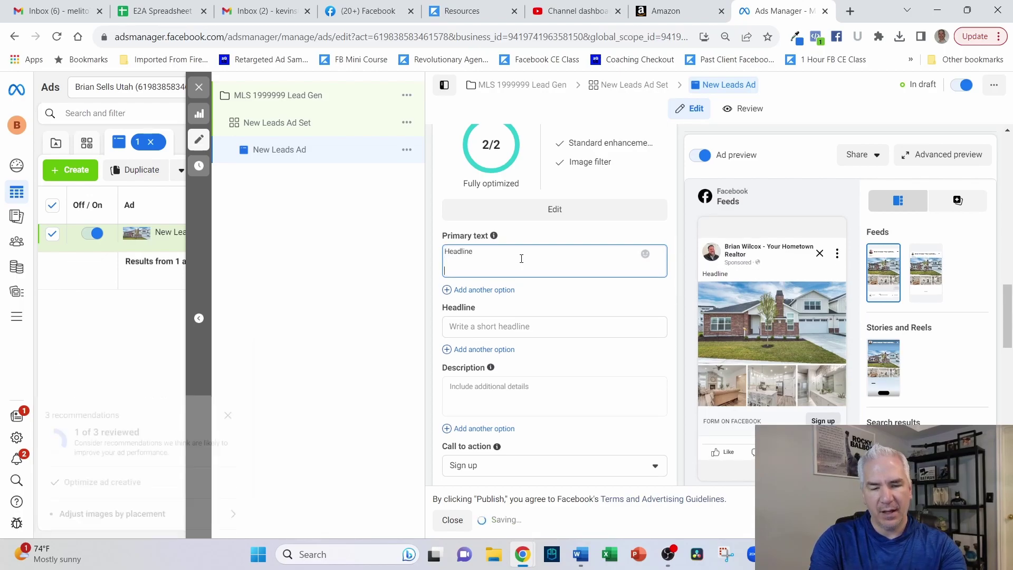
type("Information about the p")
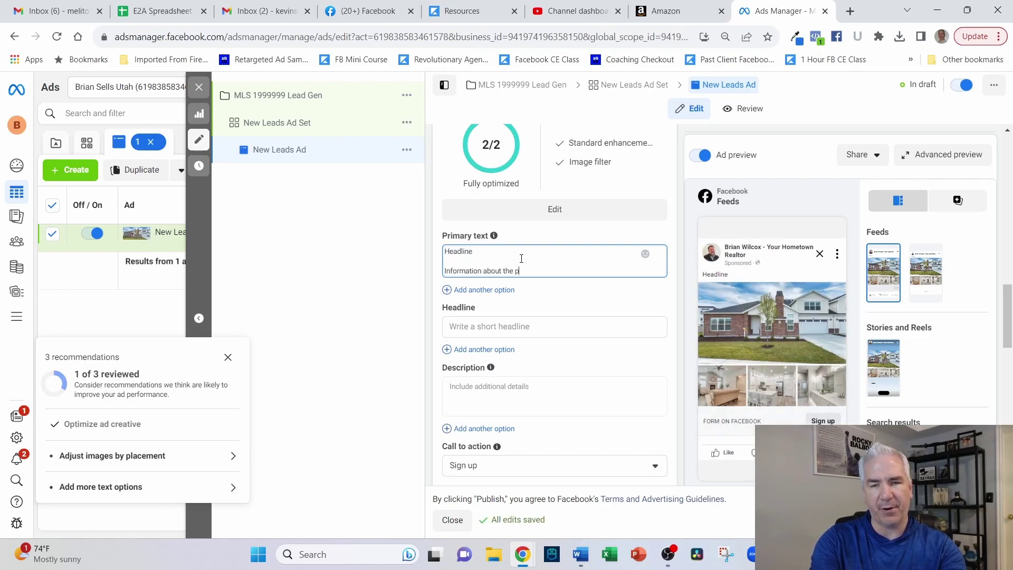
key("Return")
key("Return")
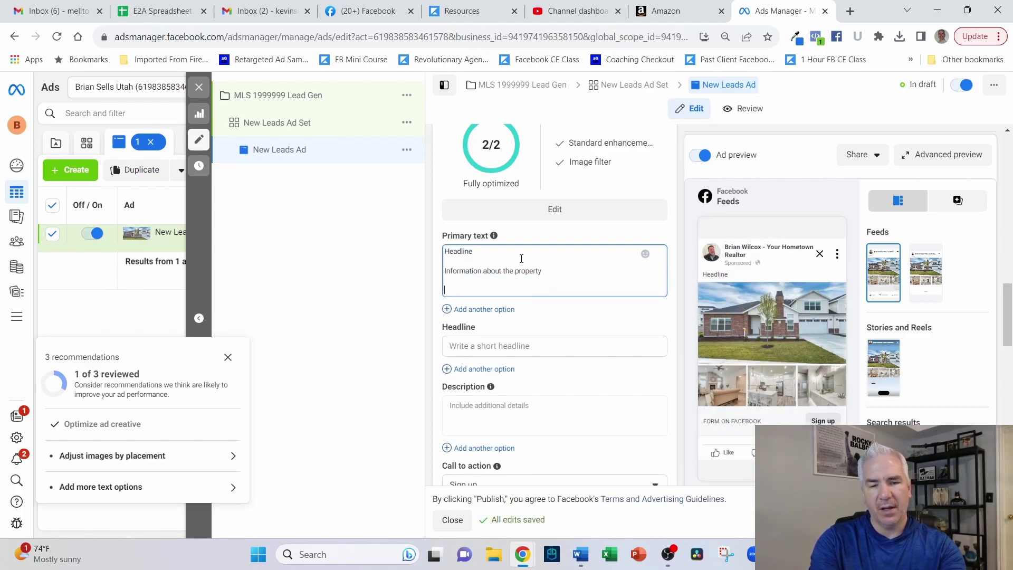
type("Click on the b")
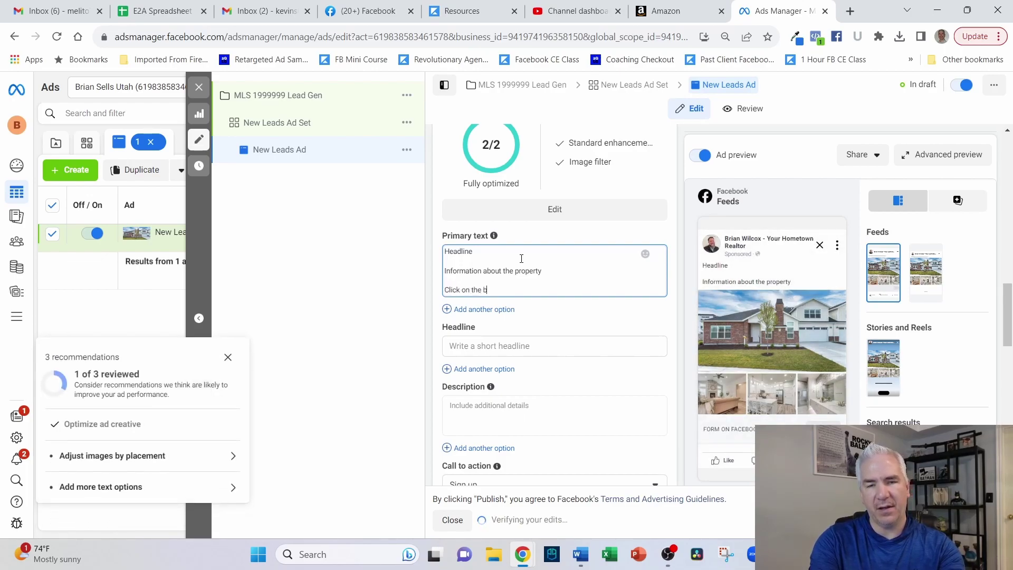
type("utton below to see the price, address, and more photos.")
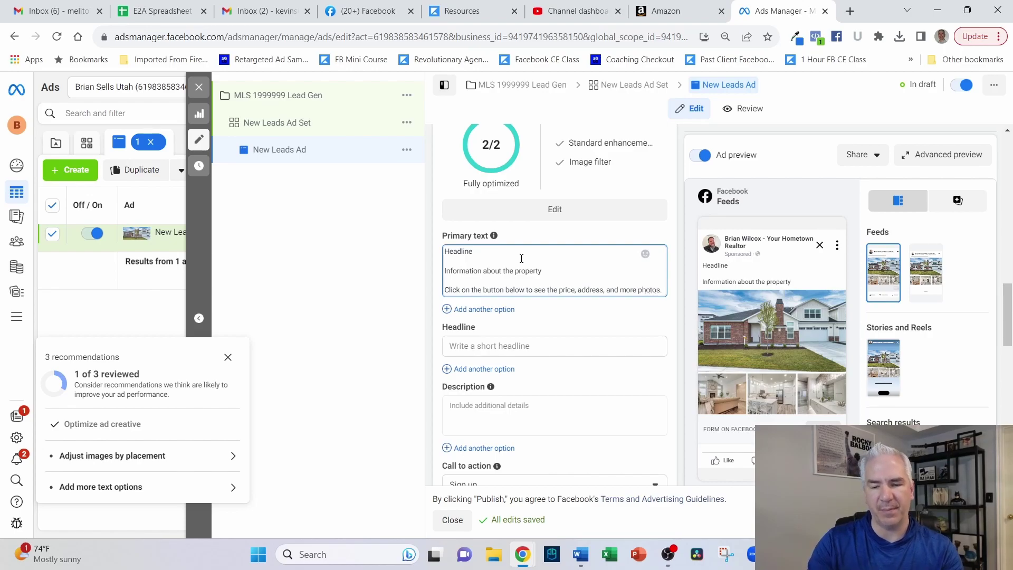
- Add a signature block with the placeholder lines "Agent name" and "Brokerage" below the call to action in the primary text
key("Return")
key("Return")
type("Agent name")
key("Return")
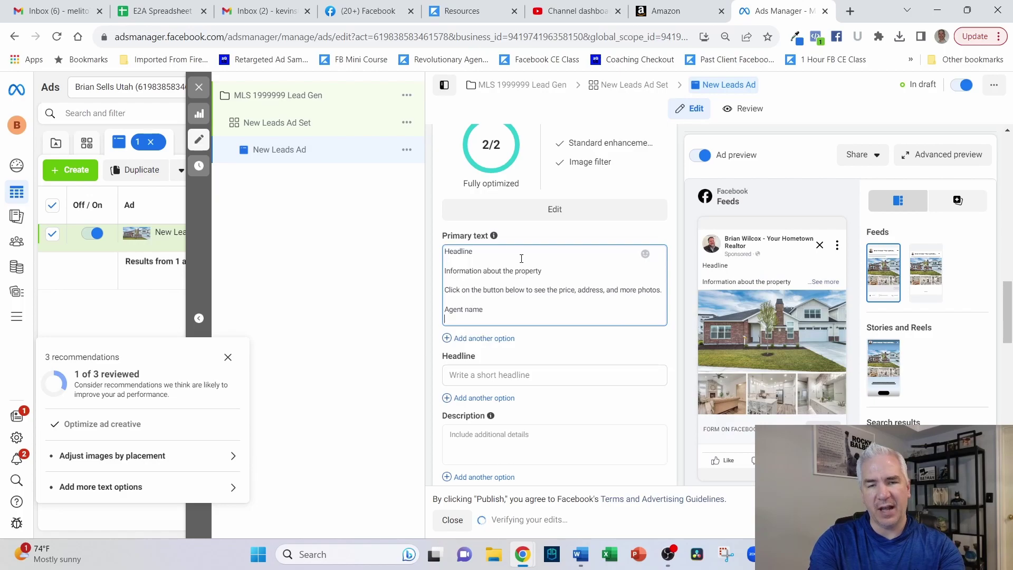
type("Brokerage")
key("Return")
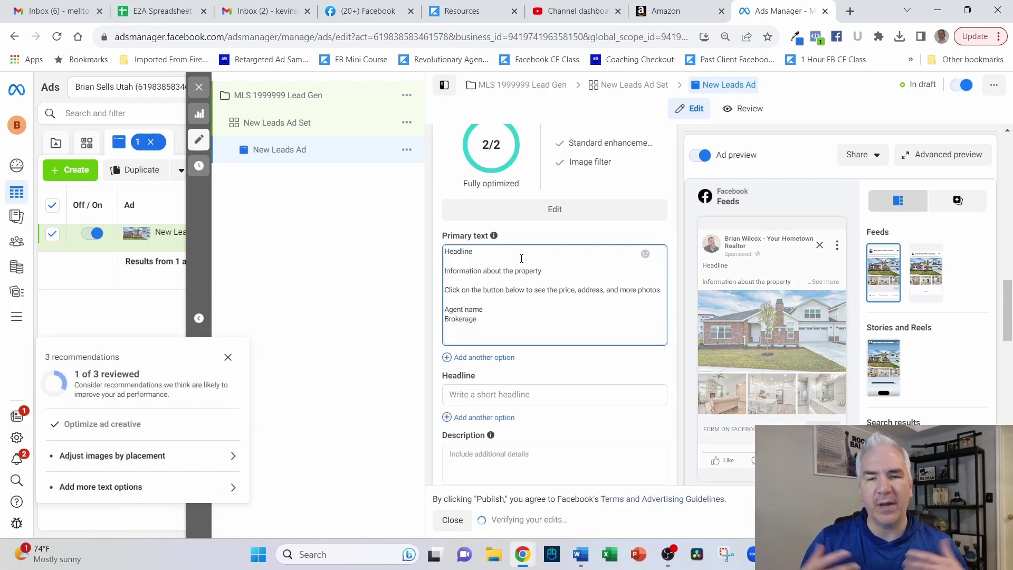
- End the primary text with the attribution line "* Listing courtesy of LA with Brokerage"
type("**")
key("BackSpace")
type("Listing")
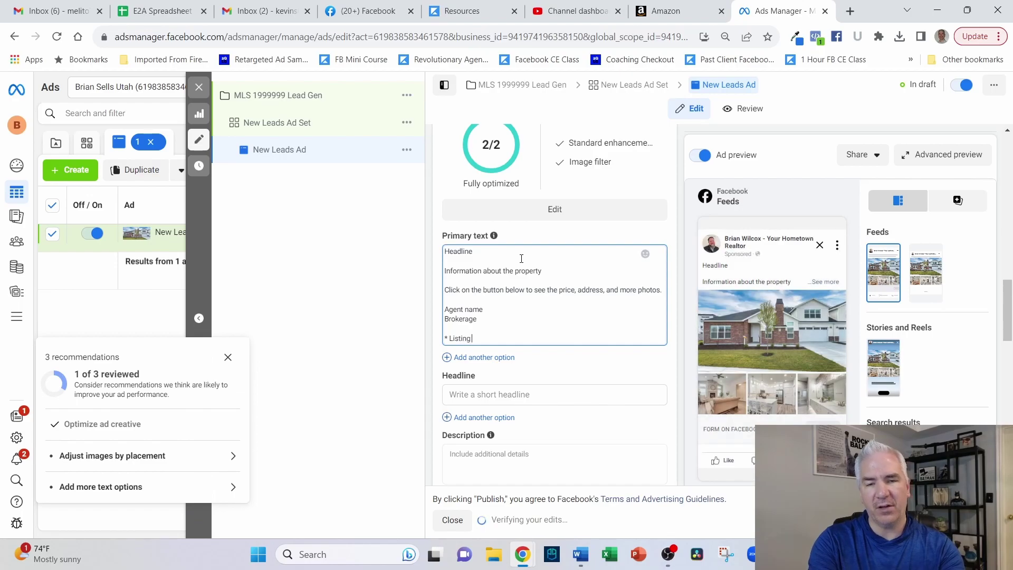
type(" courtesy of")
type(" L")
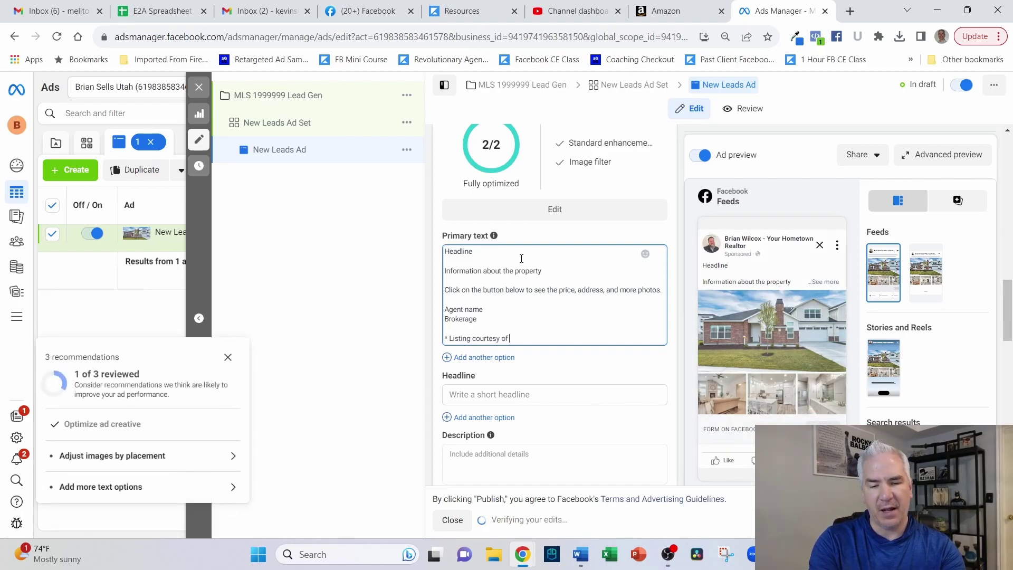
type("A ")
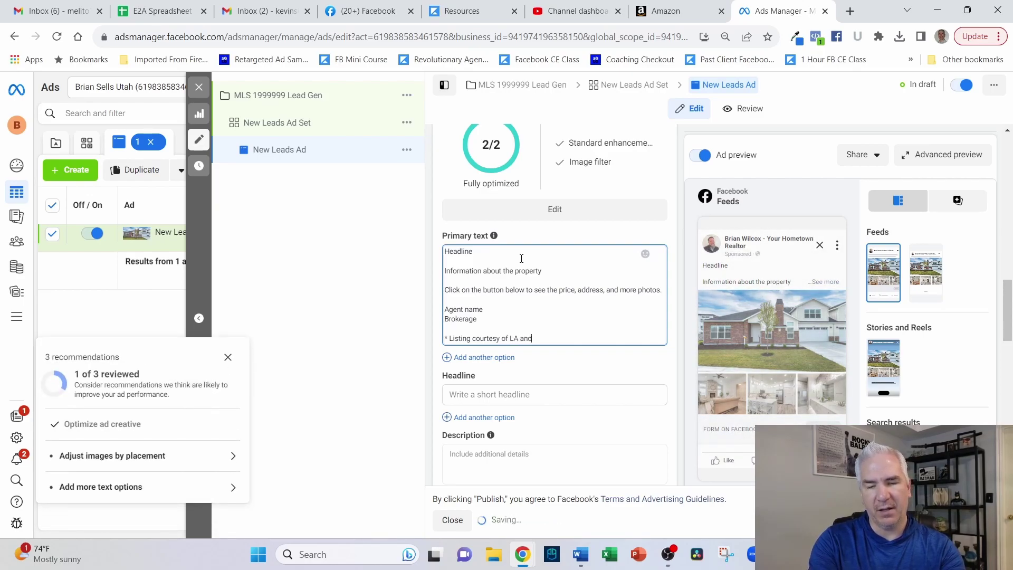
type("with Brokerage")
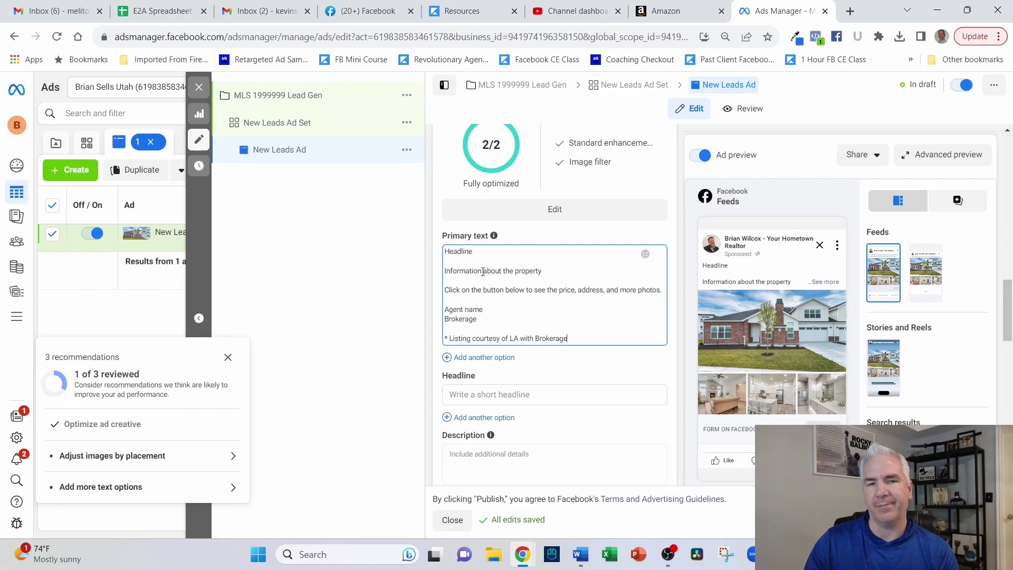
- Set the ad's headline to "Click For The Price, Address, and More Photos"
scroll(585, 287, "down", 1)
left_click(532, 327)
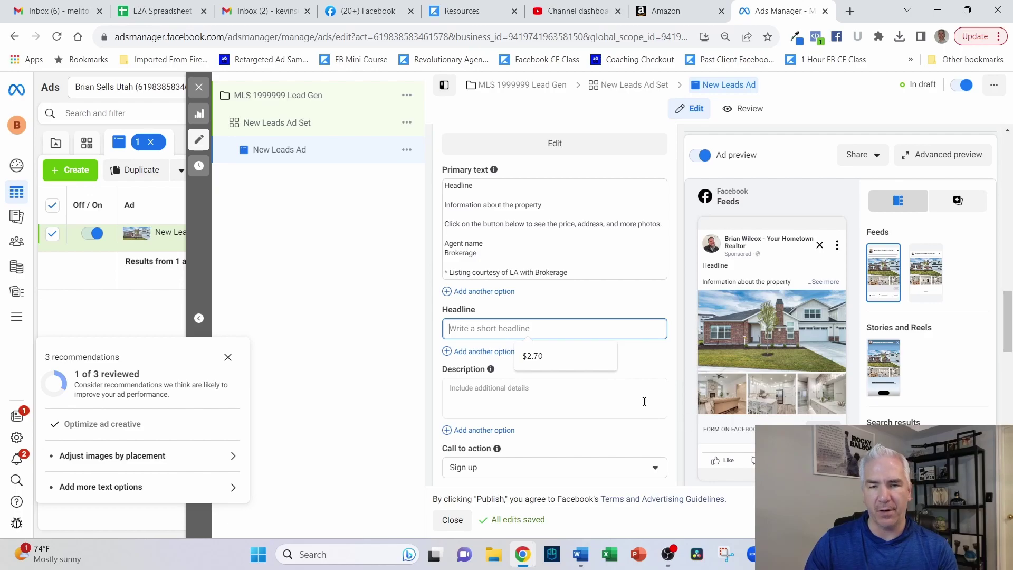
type("Cli")
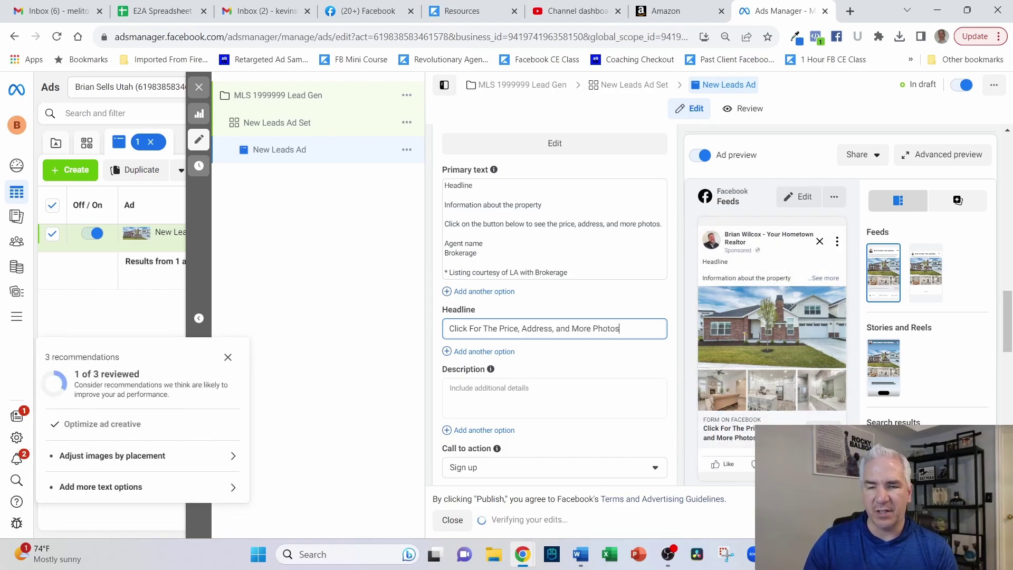
scroll(624, 318, "down", 2)
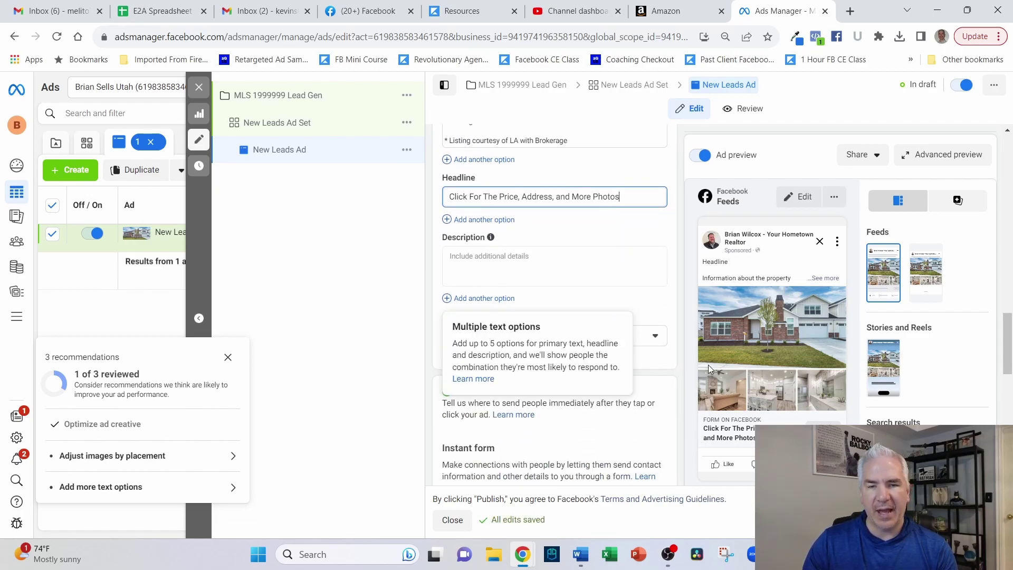
- Set the ad's call to action to Learn more
left_click(655, 335)
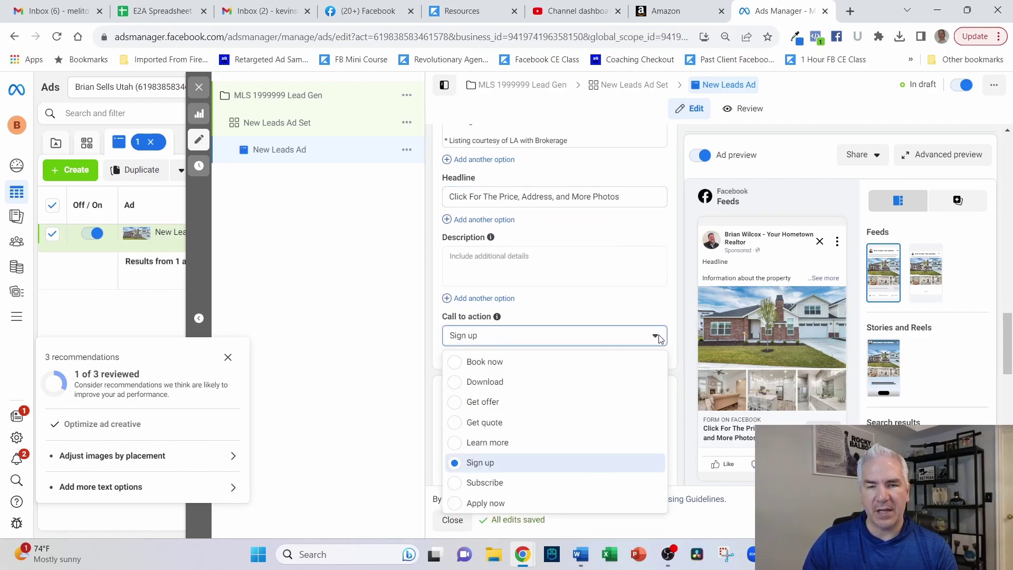
left_click(487, 443)
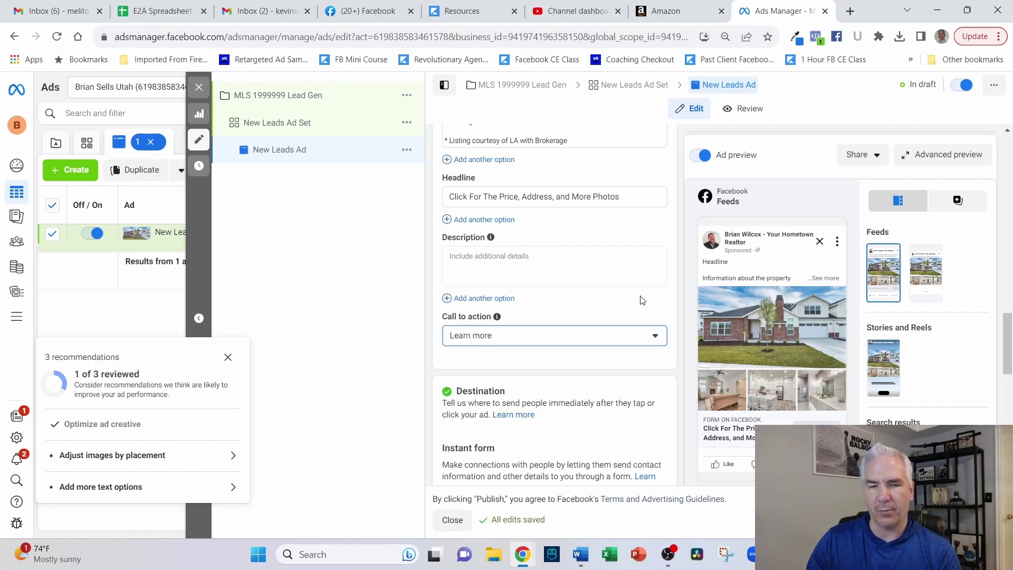
scroll(642, 300, "down", 5)
scroll(851, 262, "up", 3)
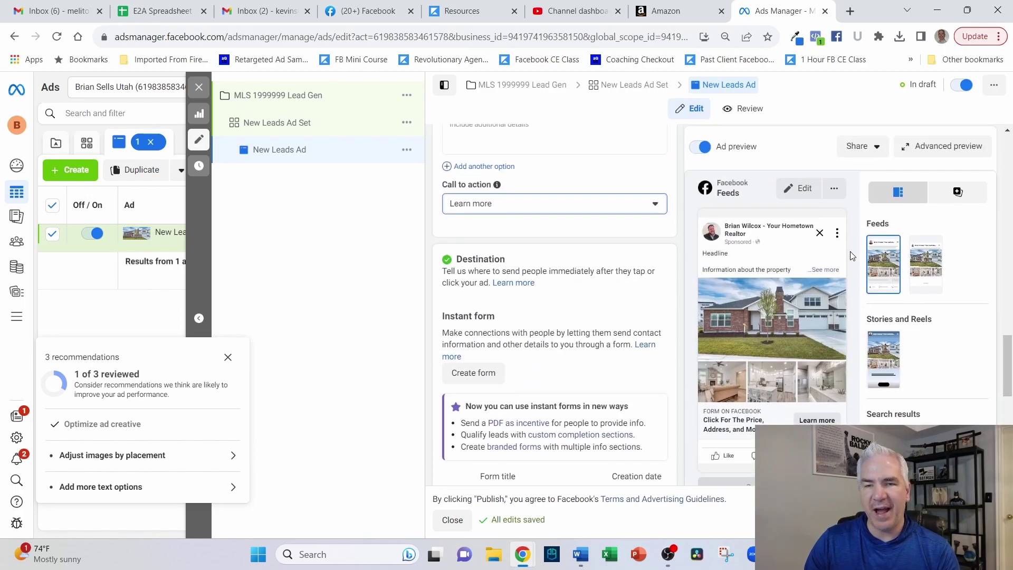
- Create a new instant form for the ad and name it "MLS 19999999 Lead Gen"
scroll(614, 248, "down", 3)
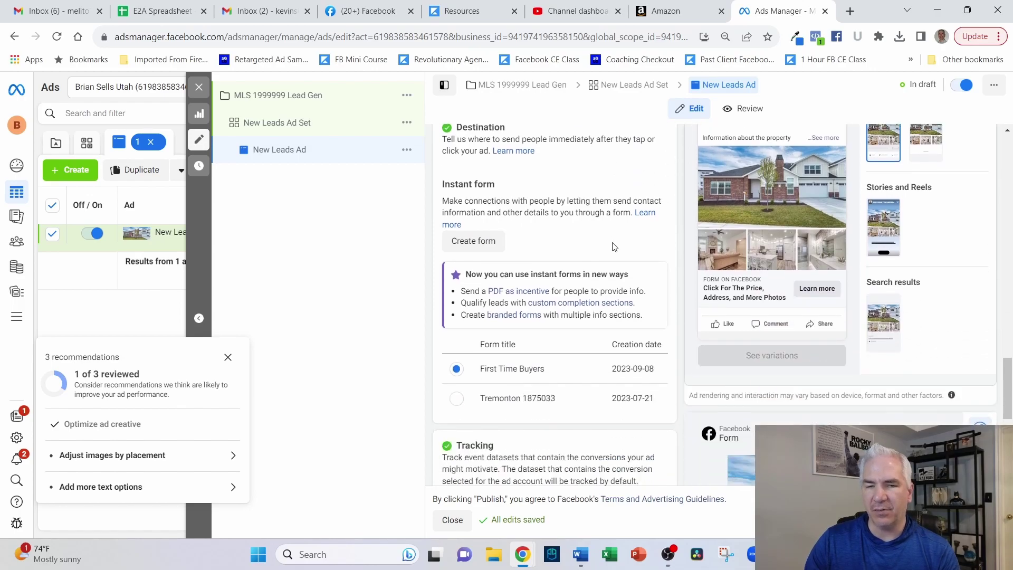
scroll(640, 226, "down", 1)
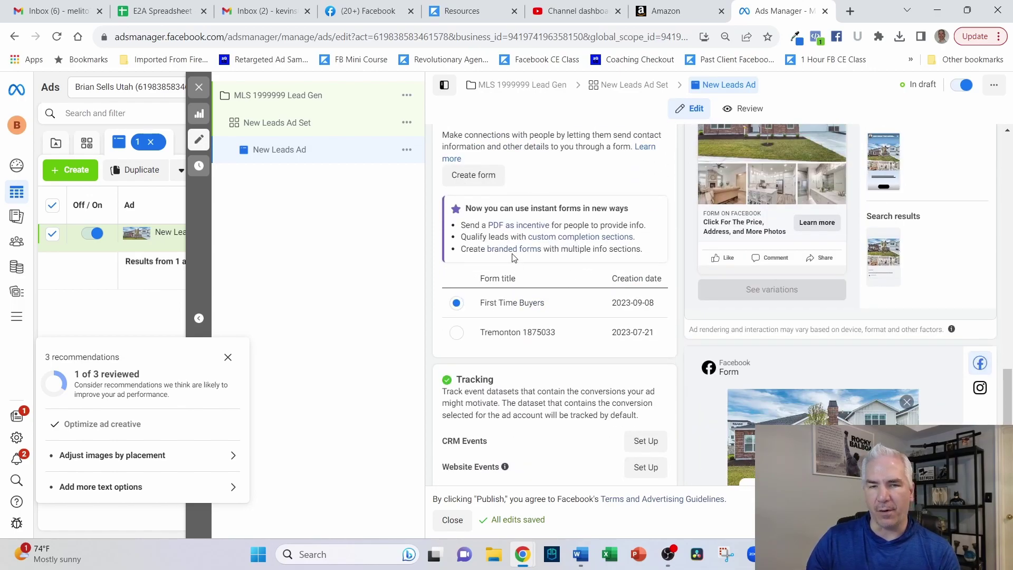
left_click(477, 175)
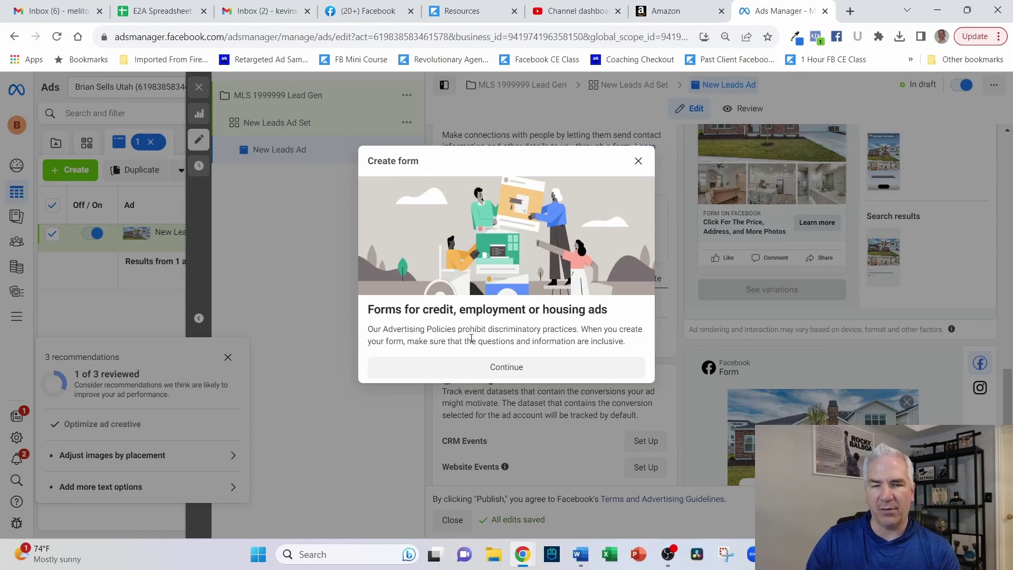
left_click(476, 367)
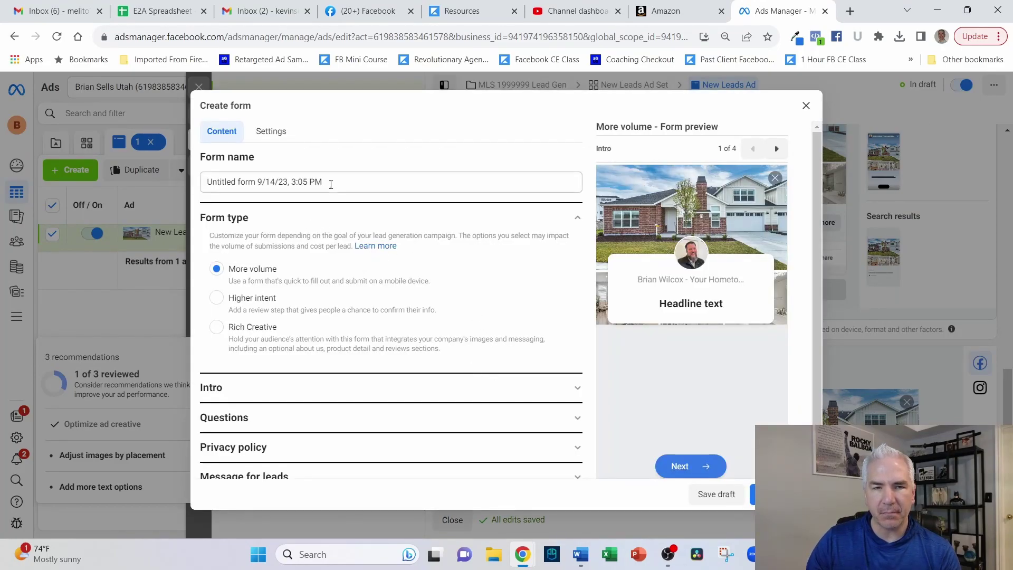
left_click_drag(331, 186, 159, 169)
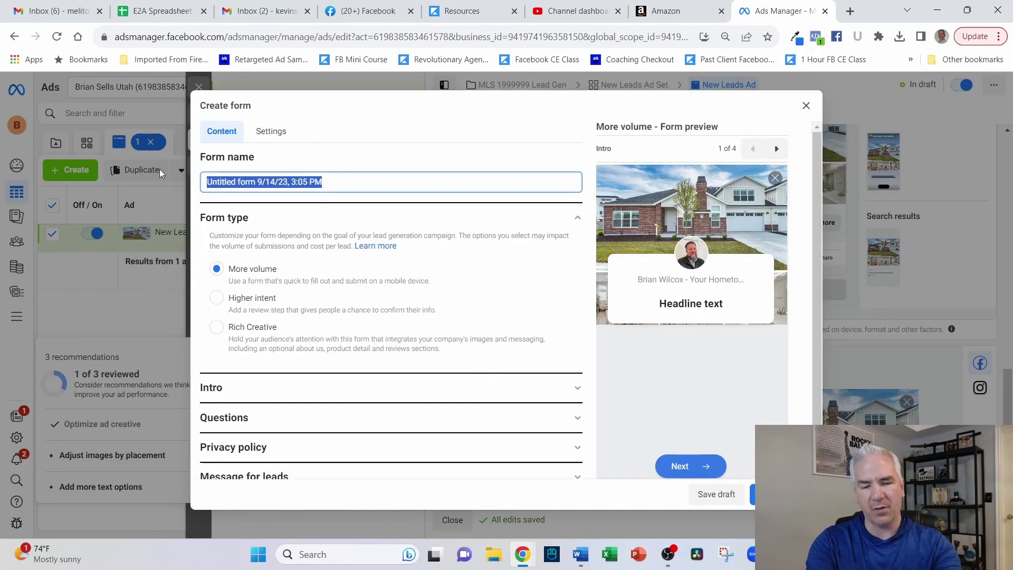
type("MLS 19999999 Lead Gen")
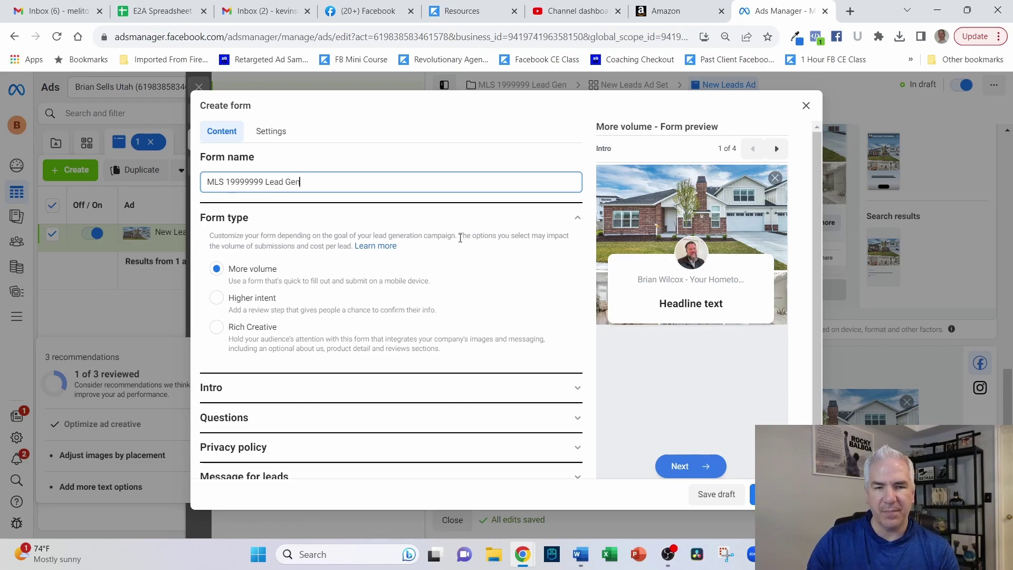
- In the form's intro, set the greeting headline to "Click For The Price, Address, and Photos" and fill the description with a line of underscores
scroll(460, 238, "down", 1)
left_click(330, 363)
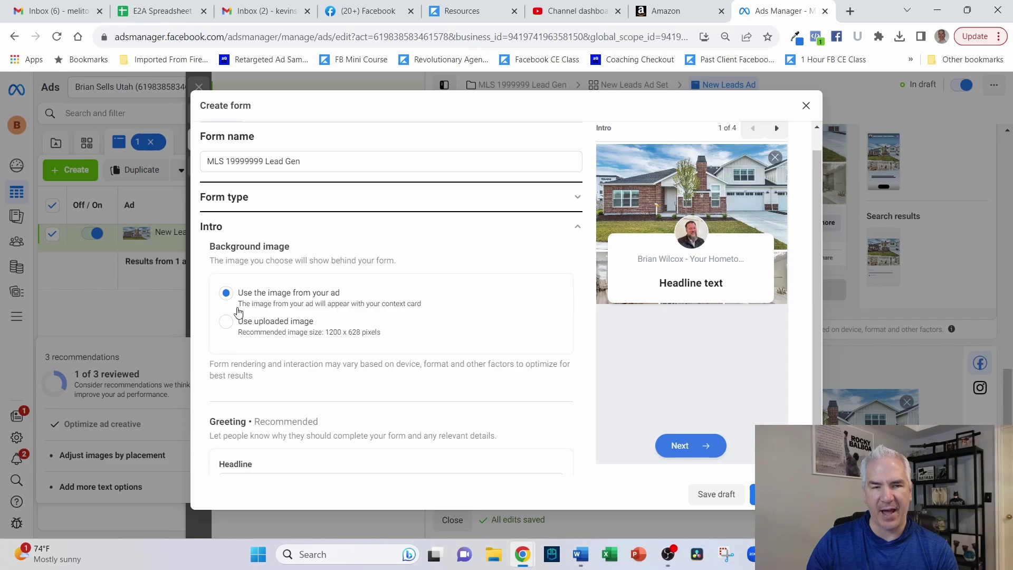
scroll(323, 409, "down", 5)
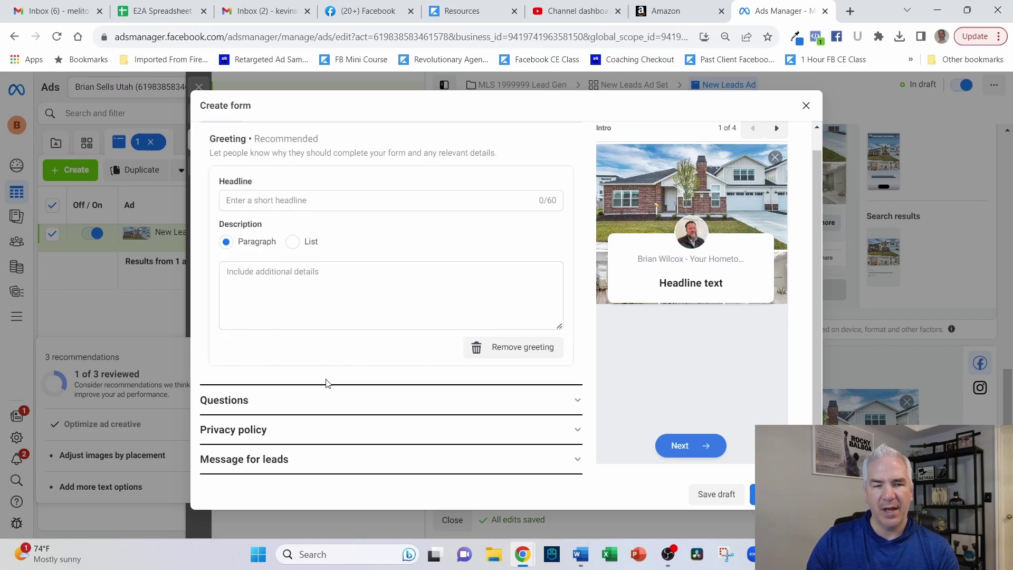
scroll(290, 319, "up", 3)
left_click(259, 333)
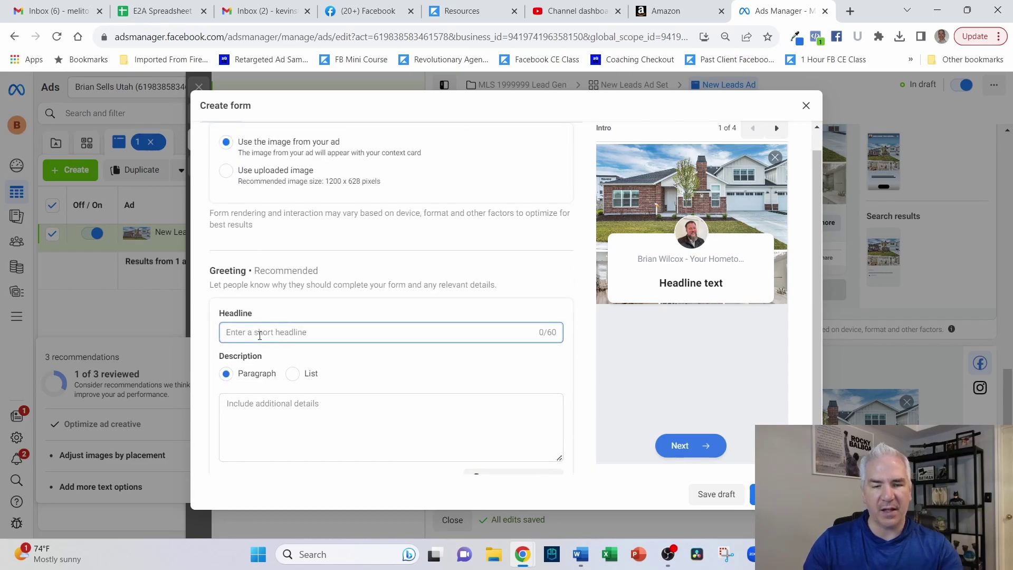
type("Click")
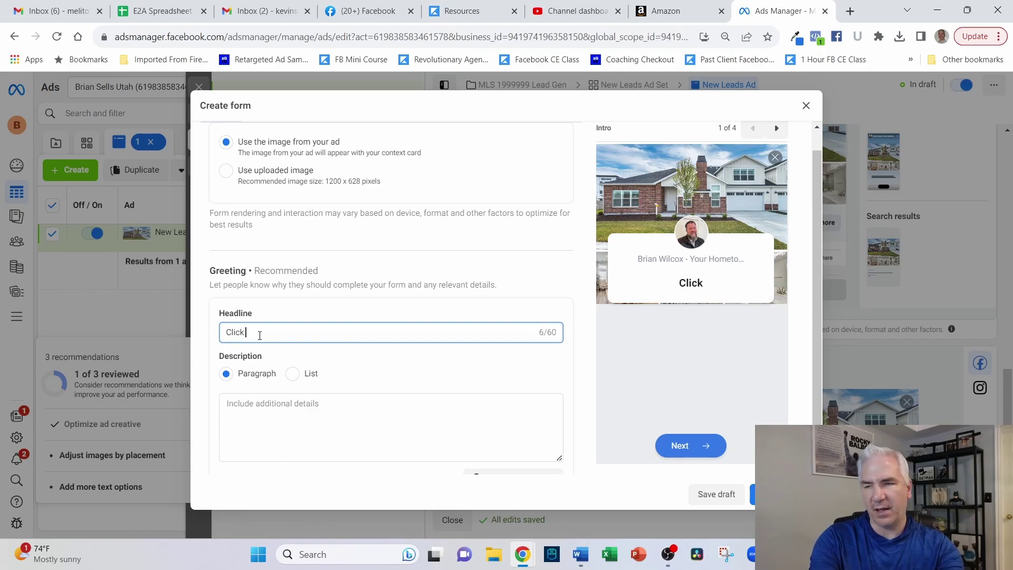
type(" For ")
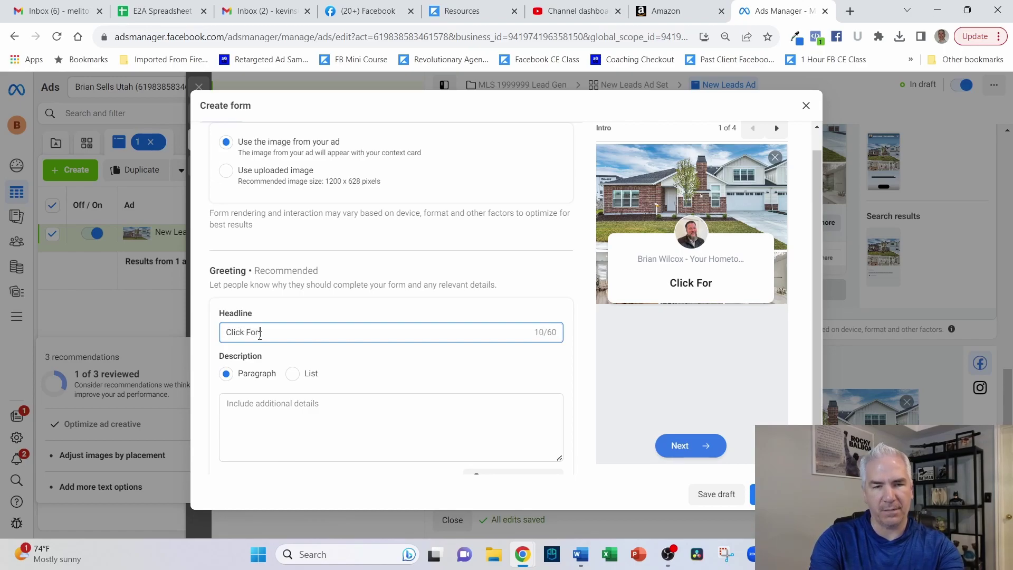
type("The Ri")
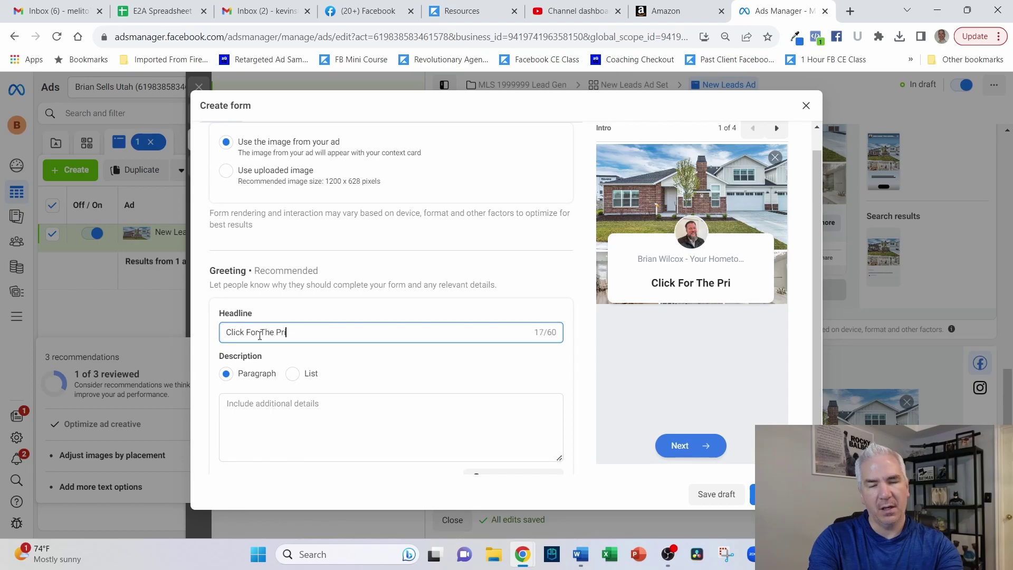
type("ce, Address, ")
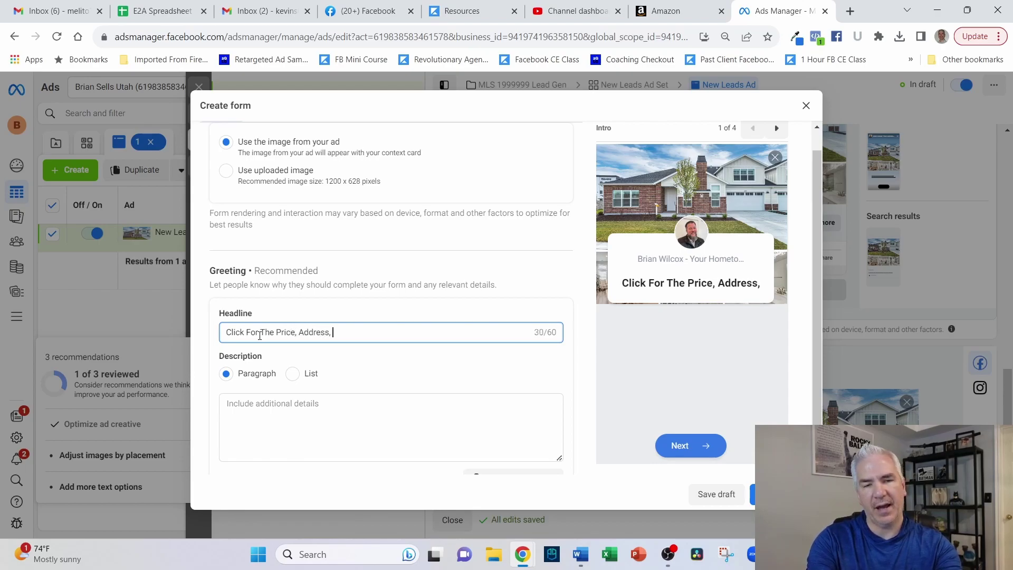
type("and Photos")
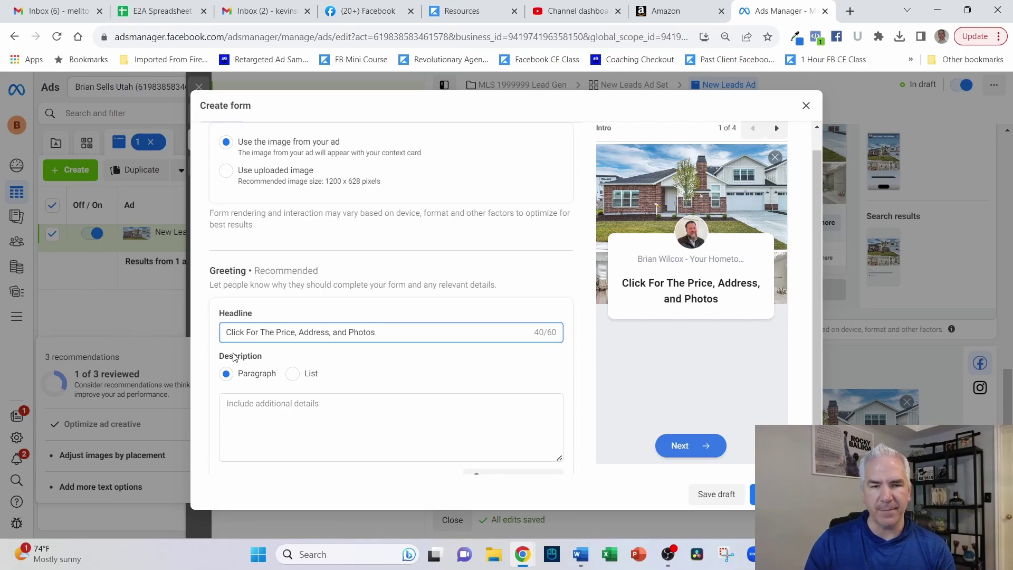
left_click(257, 406)
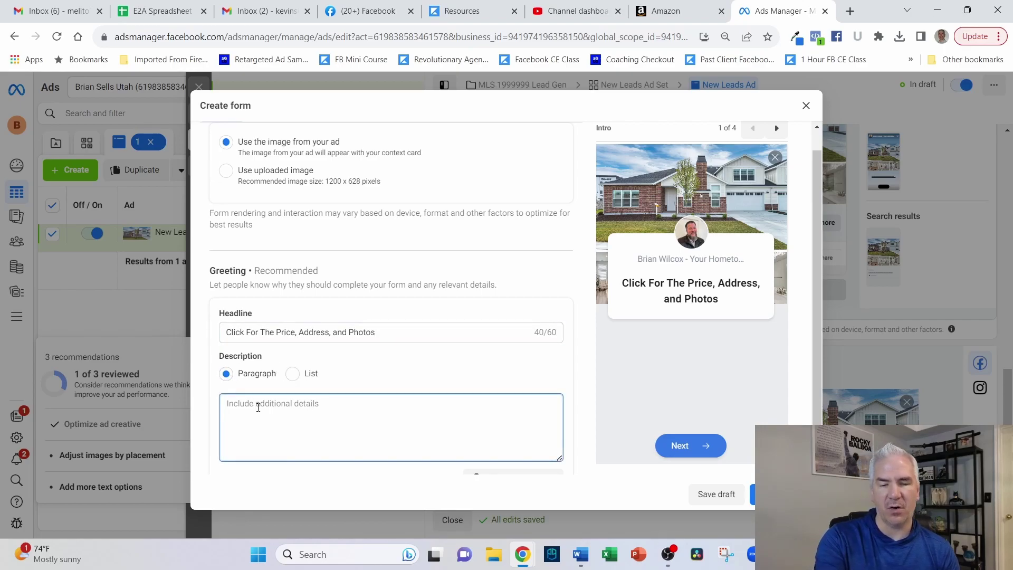
type("-")
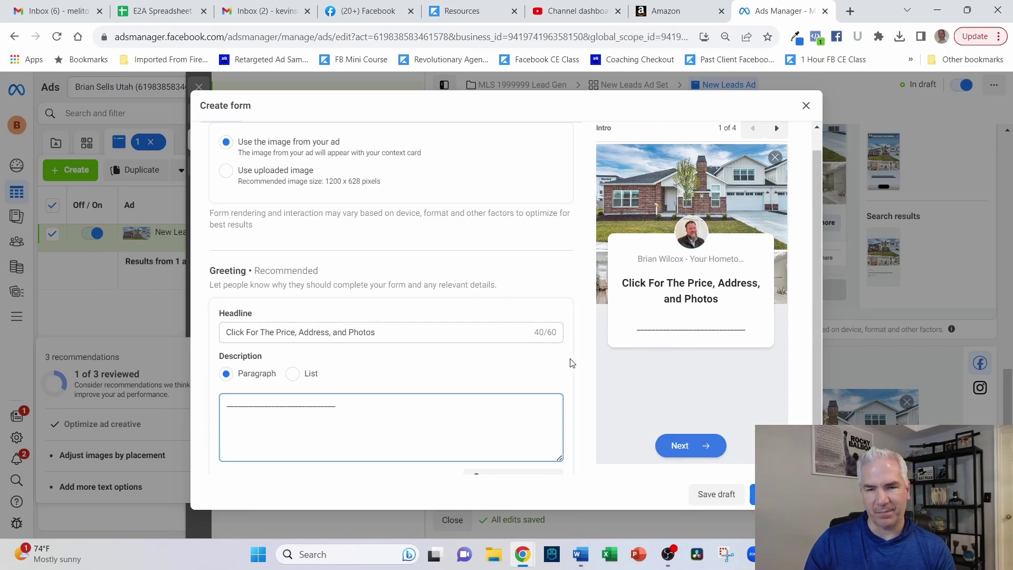
- In the form's questions, set the prefill description to "Fill out the form below to see the home information"
scroll(575, 336, "down", 3)
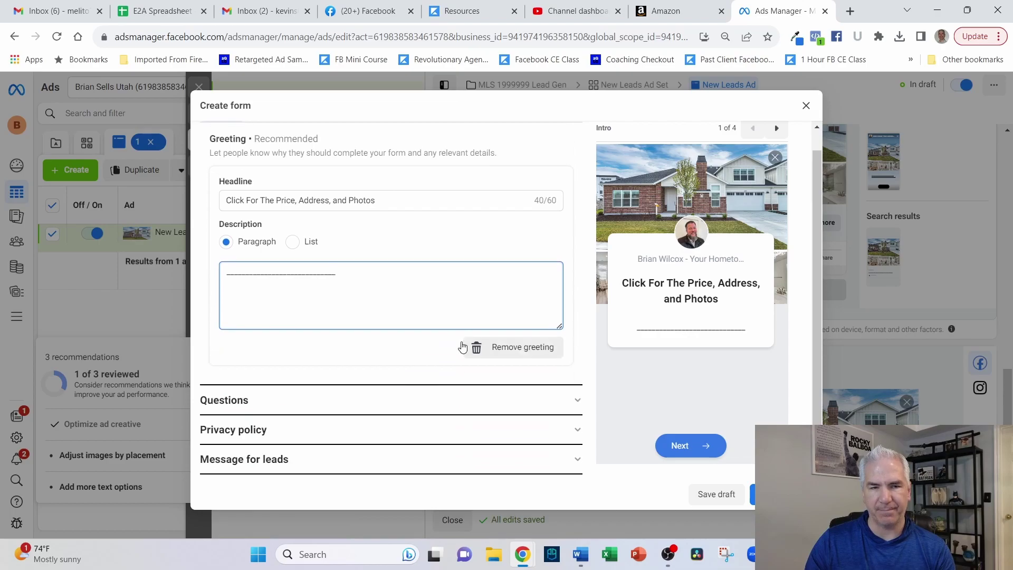
left_click(248, 400)
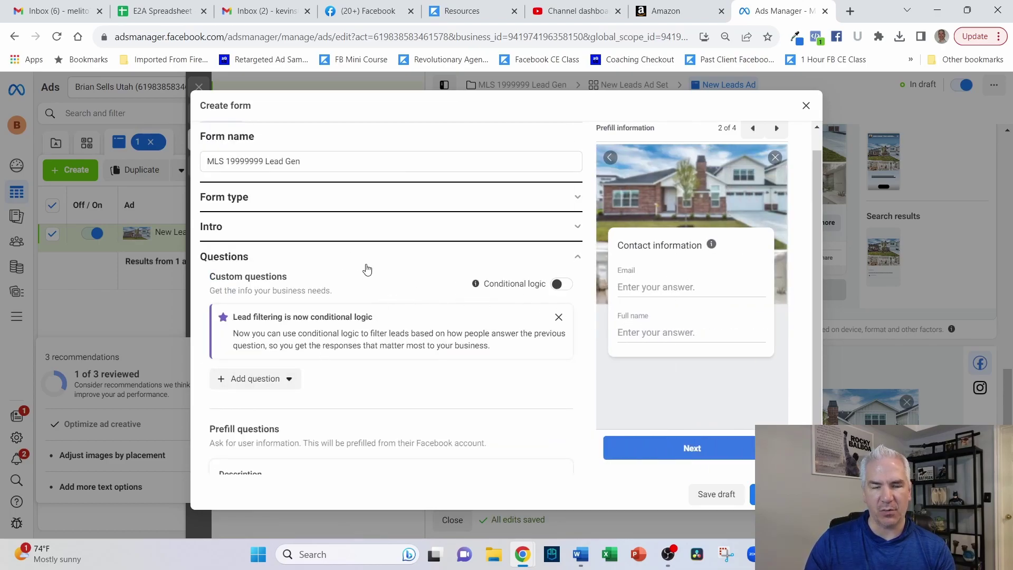
scroll(368, 269, "down", 2)
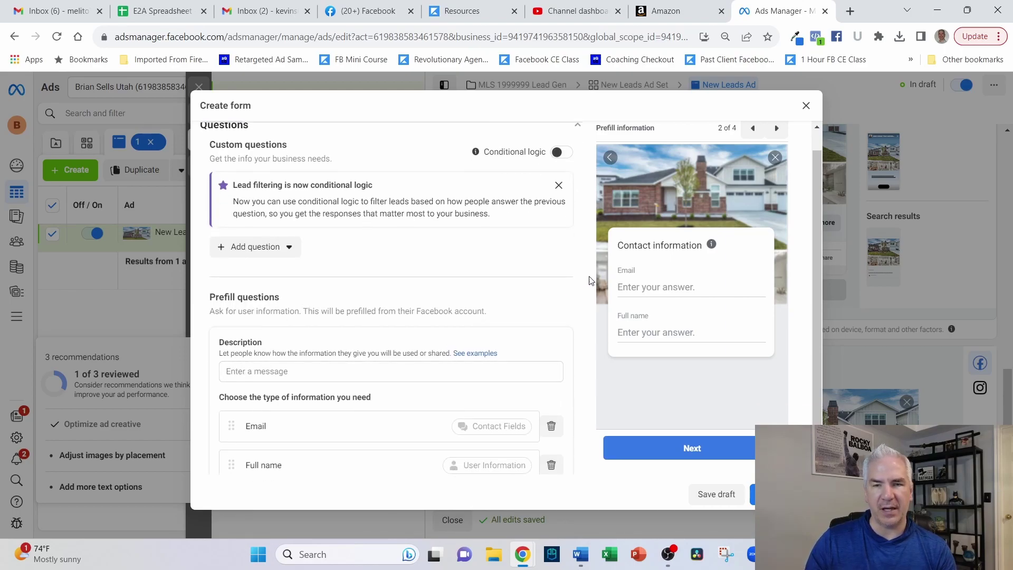
left_click(258, 371)
type("F")
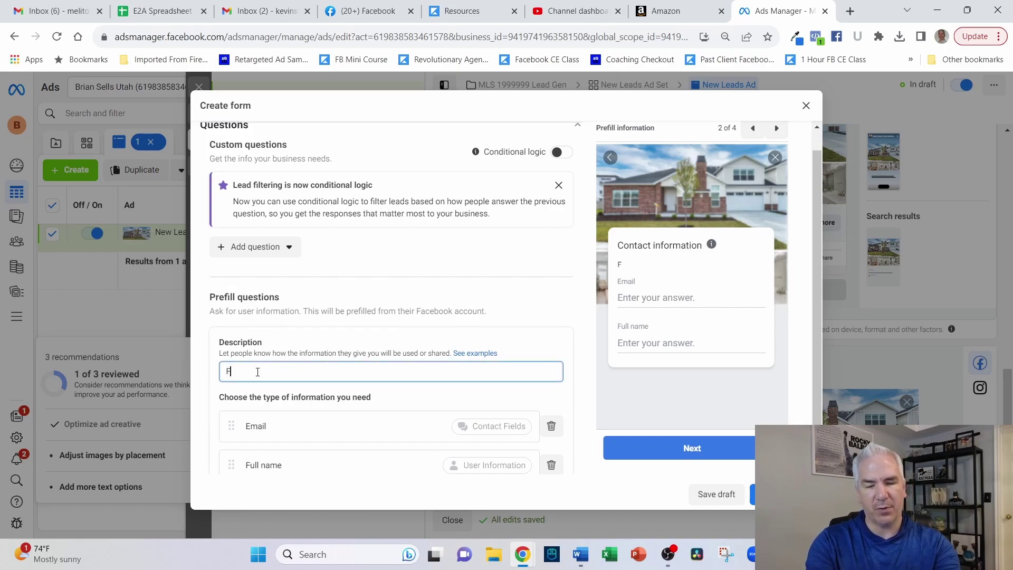
type("ill out t")
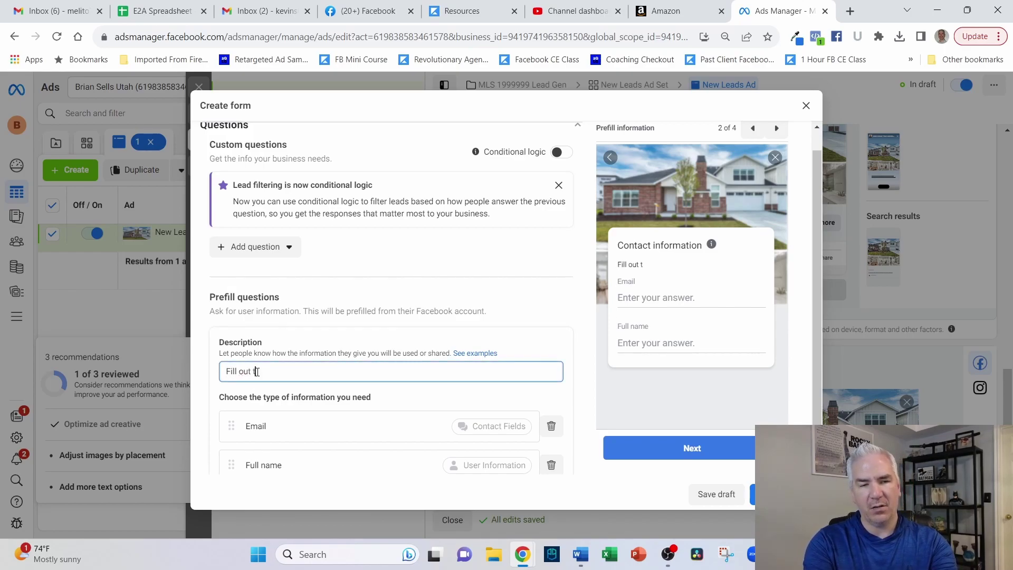
type("he form below")
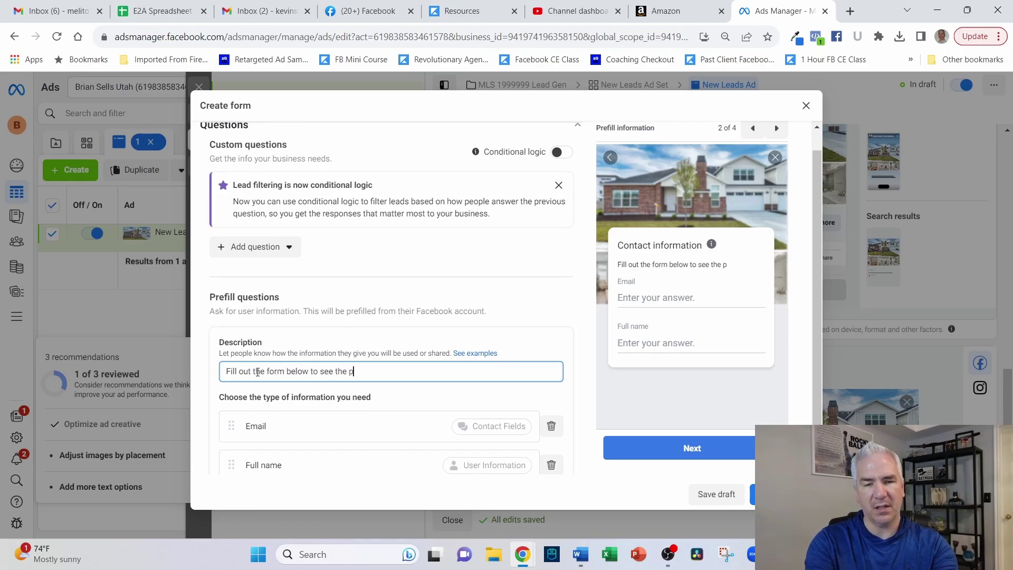
type(" to see the home information")
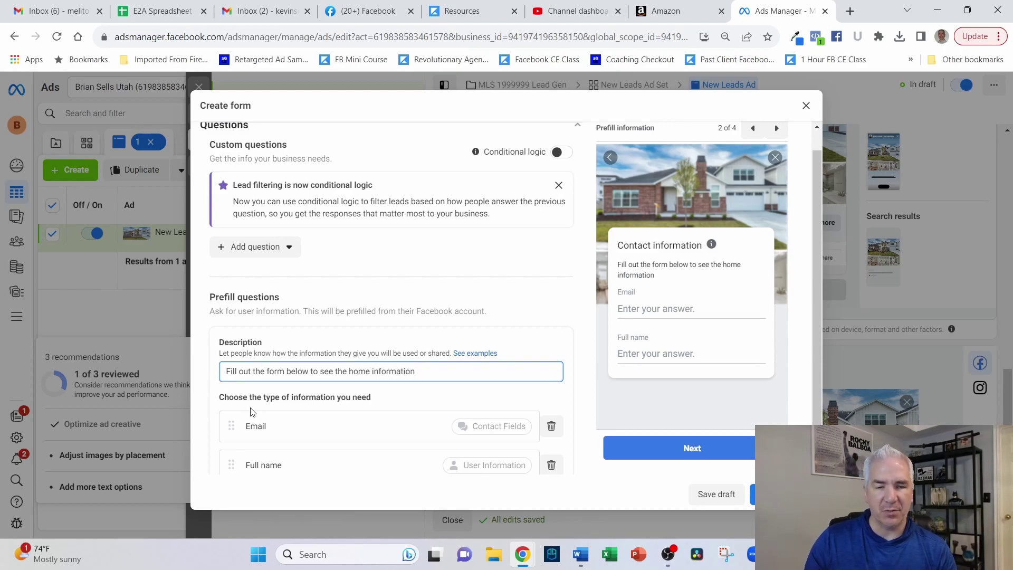
- Place Full name above Email in the form's prefill questions and add Phone number from the contact fields
scroll(251, 412, "down", 1)
left_click_drag(232, 399, 257, 357)
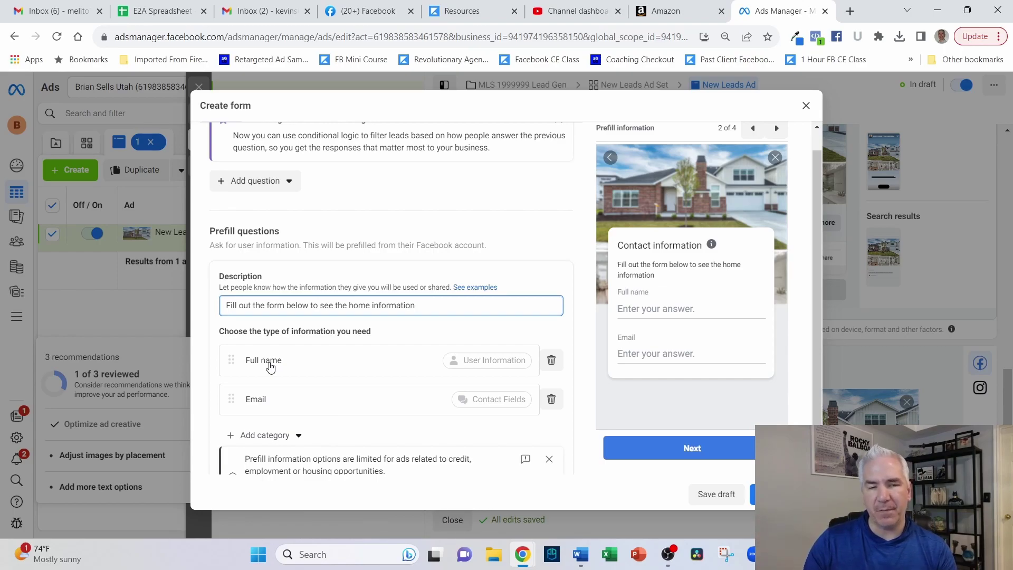
left_click(297, 434)
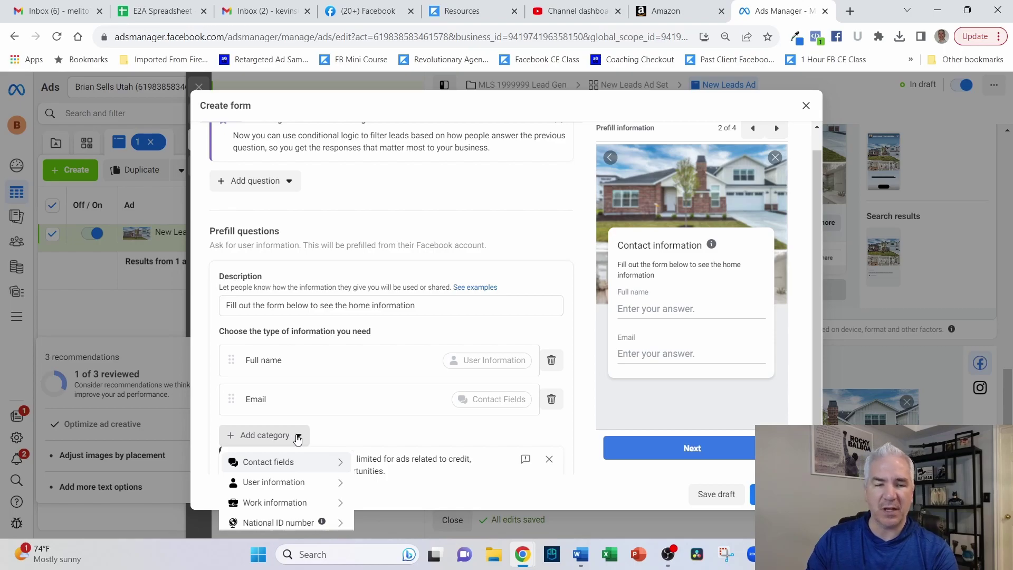
mouse_move(274, 465)
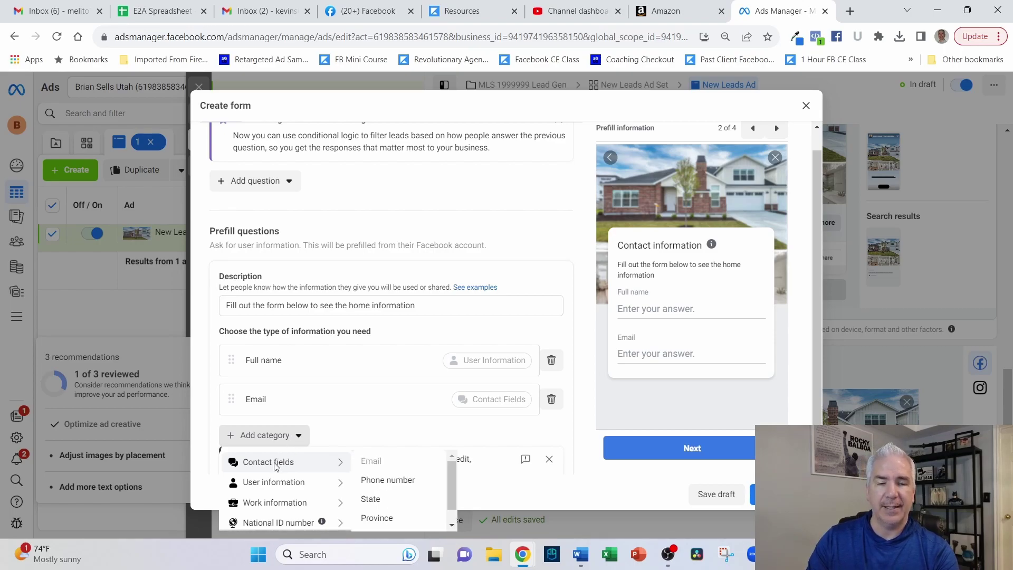
scroll(327, 423, "down", 1)
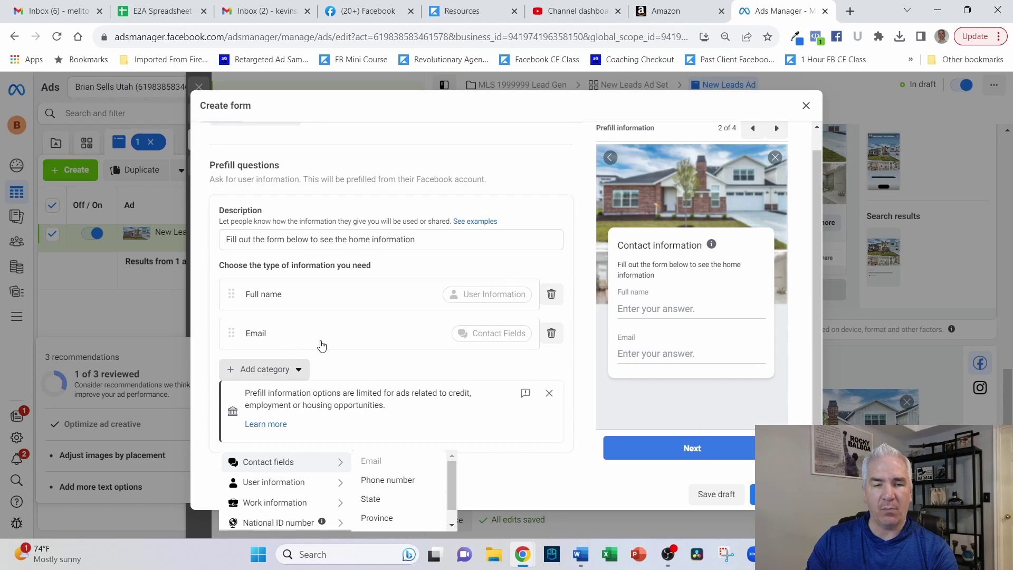
scroll(380, 351, "down", 1)
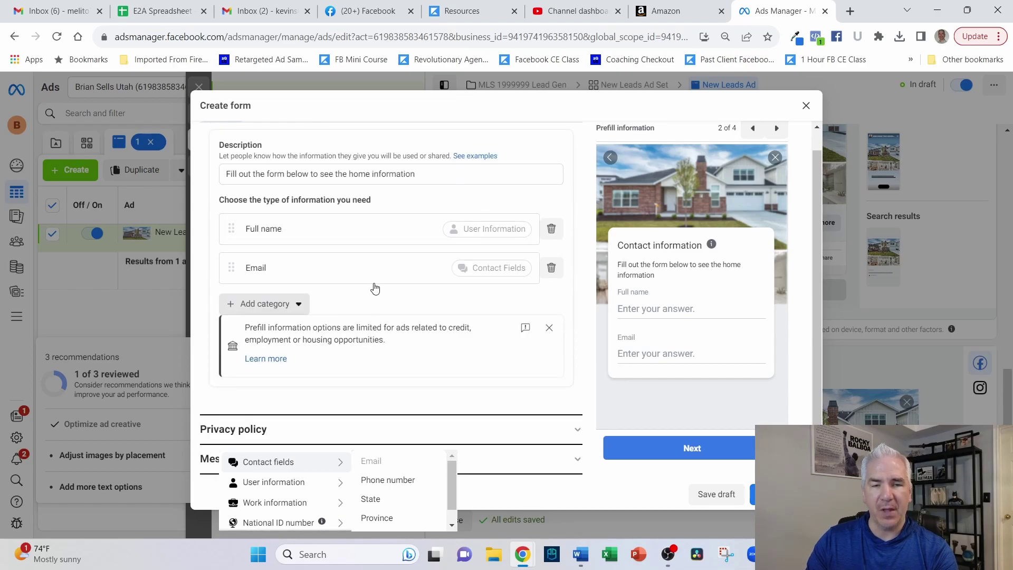
left_click(298, 304)
left_click(299, 304)
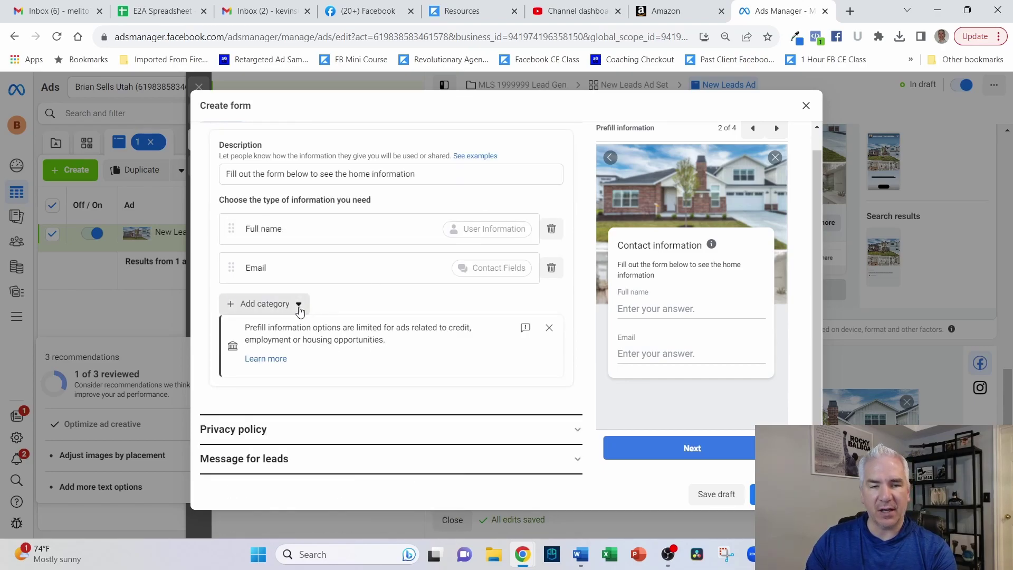
mouse_move(283, 335)
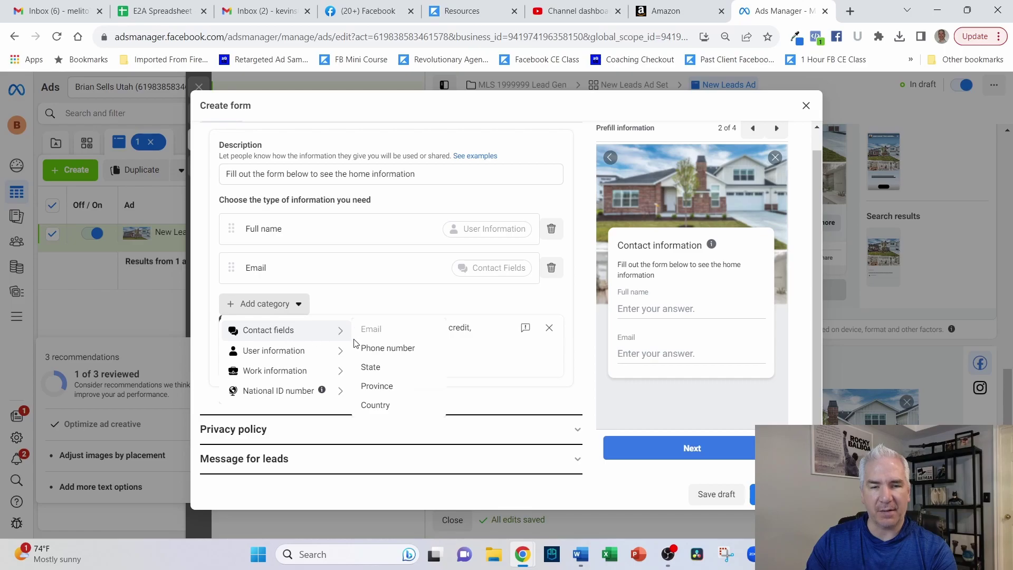
left_click(388, 349)
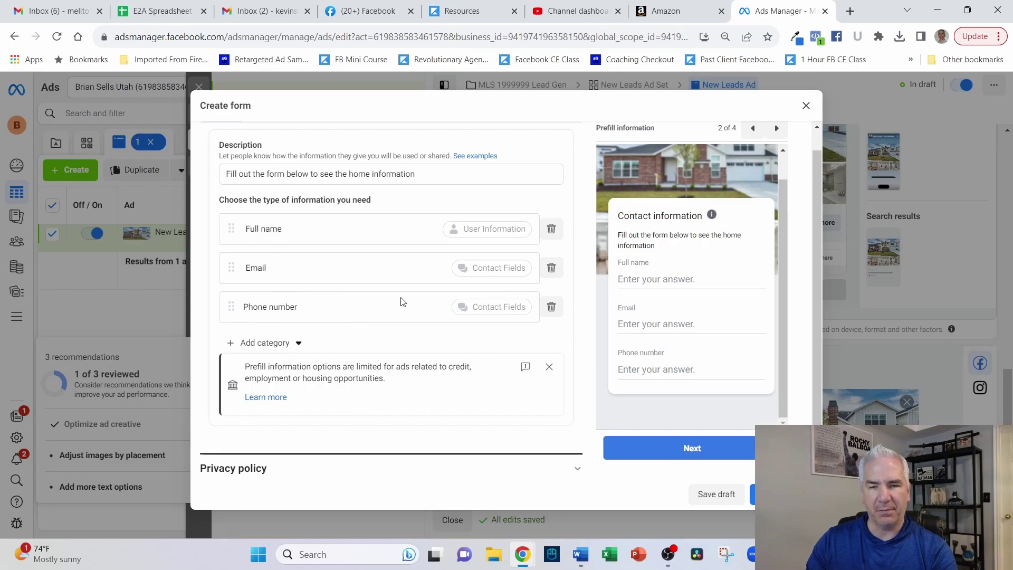
scroll(452, 326, "down", 1)
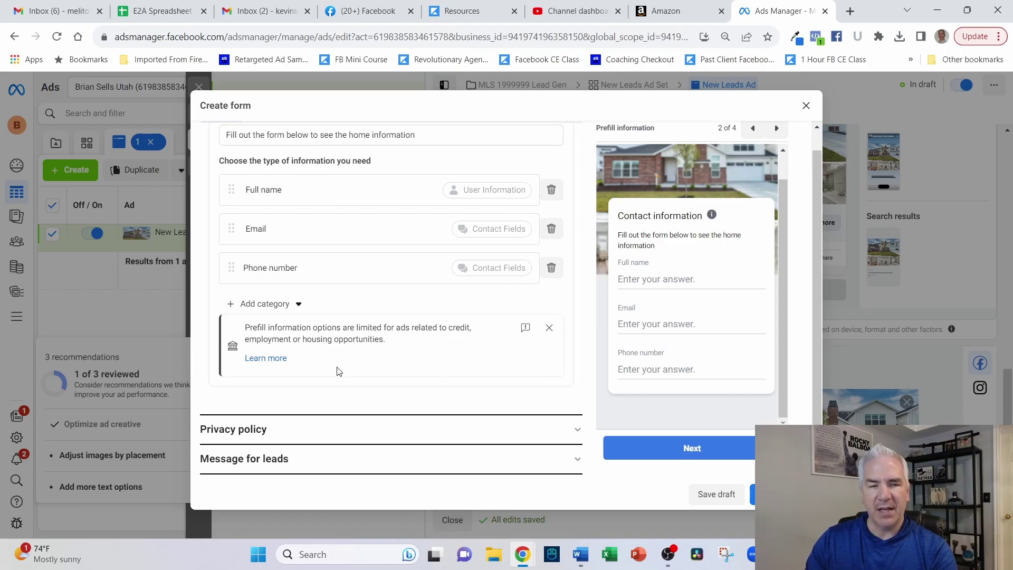
- In the form's privacy policy section, set the link text to "Privacy Policy"
left_click(242, 433)
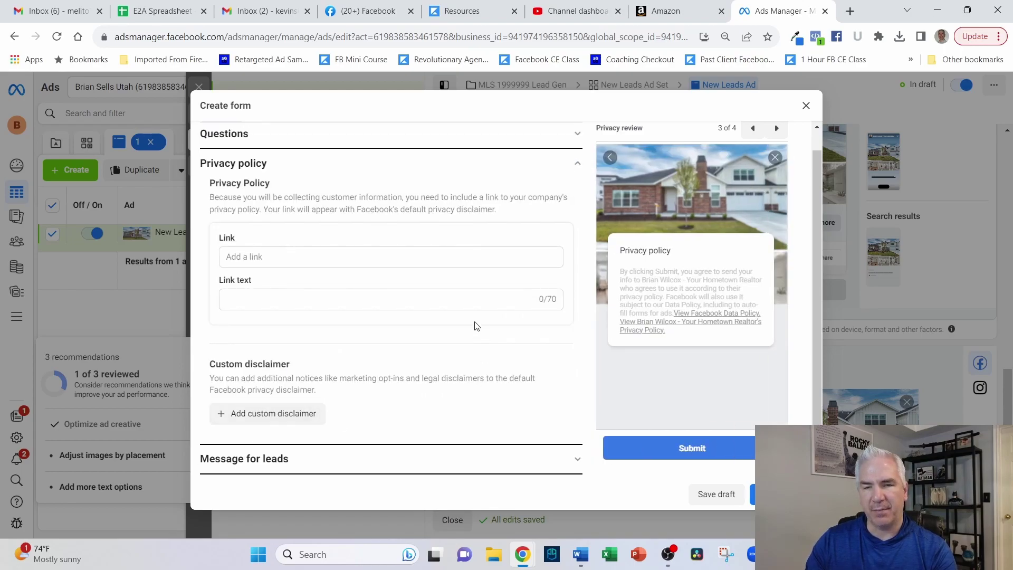
left_click(267, 297)
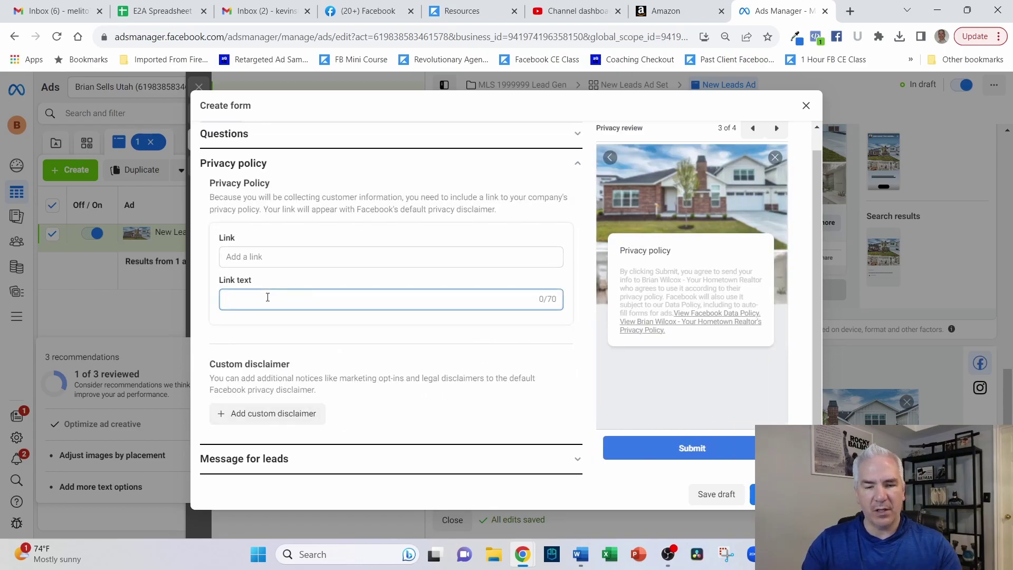
type("Privacy ")
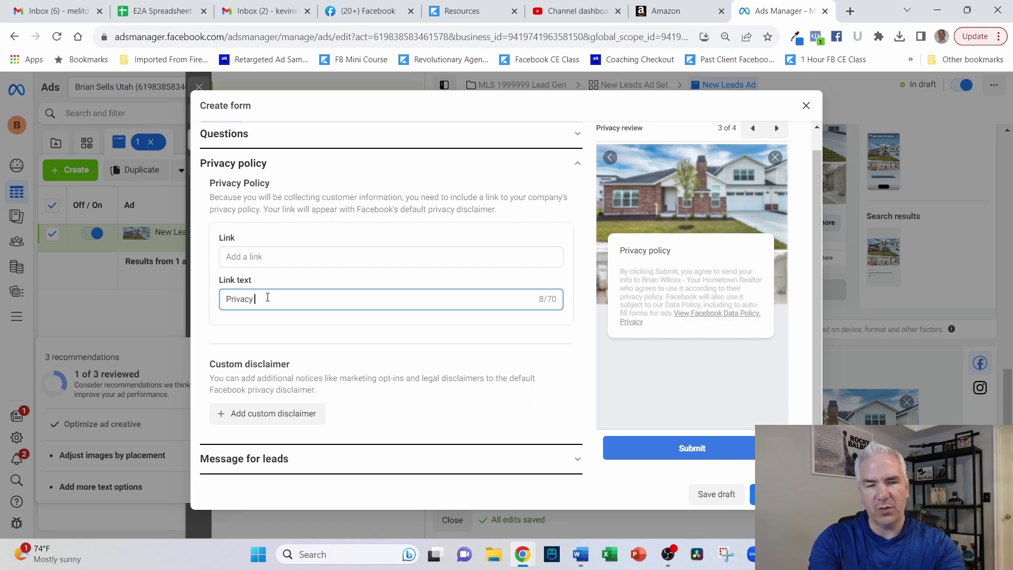
type("Policy")
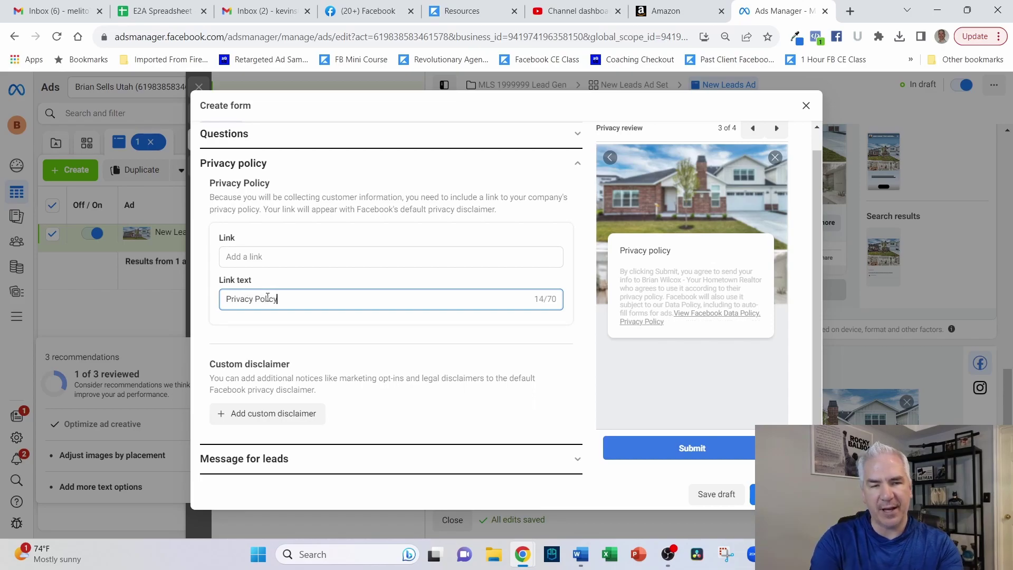
- Open the privacy policy page of utahrealestate.com in a new browser tab and copy its web address
left_click(850, 11)
left_click(714, 36)
type("utah")
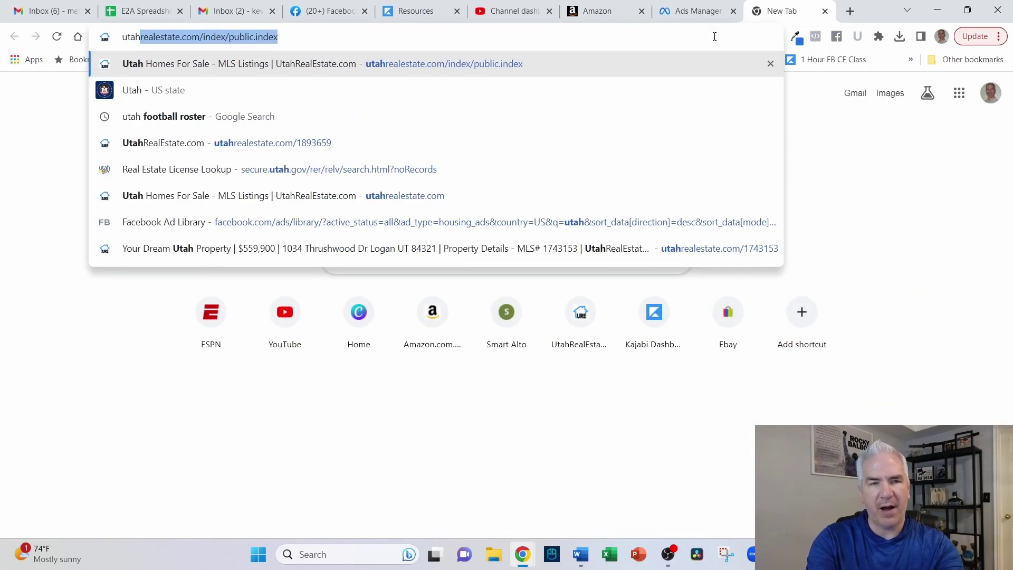
key("Return")
scroll(856, 217, "down", 20)
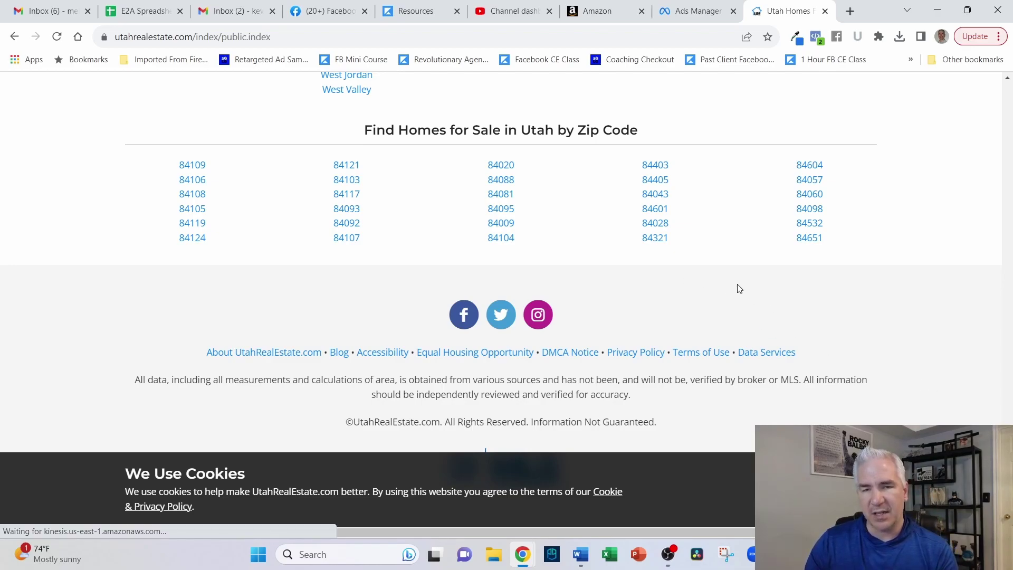
left_click(639, 352)
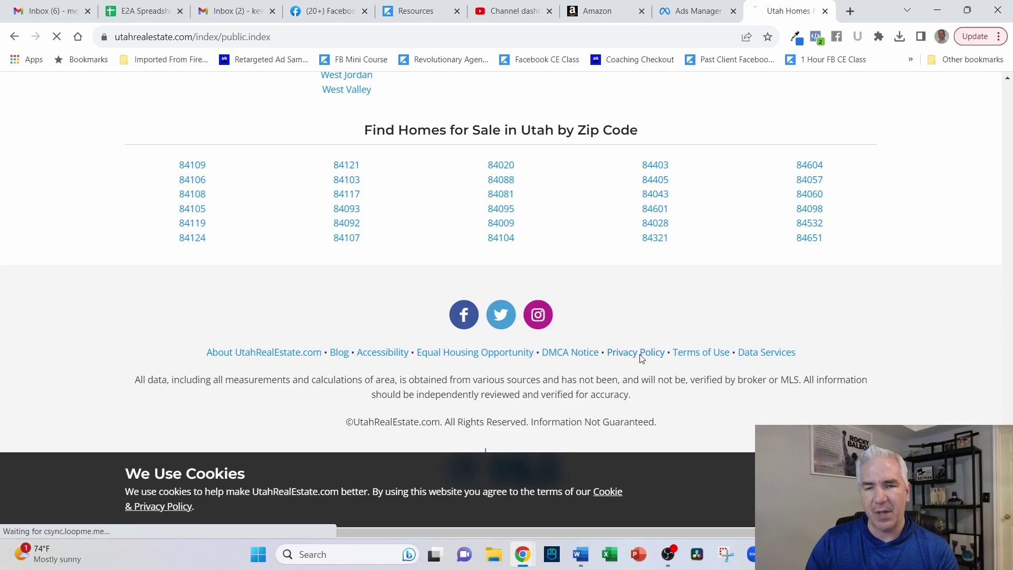
left_click(208, 42)
key("ctrl+c")
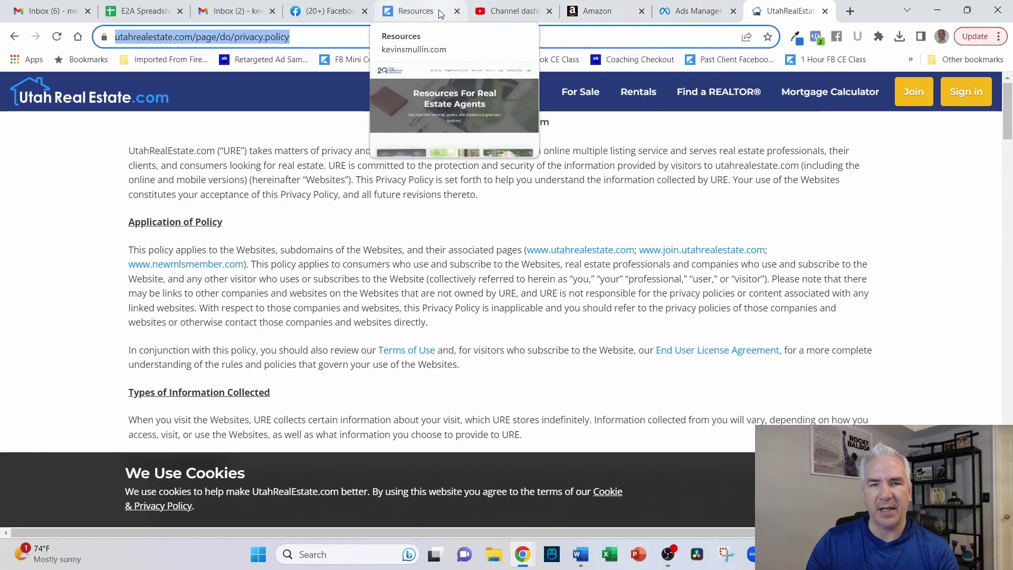
left_click(689, 11)
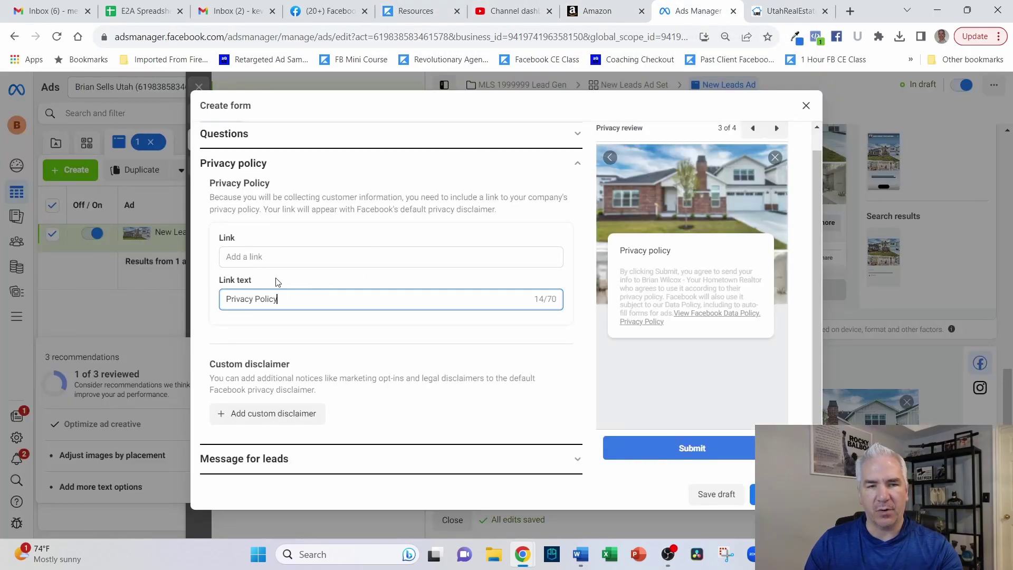
left_click(268, 256)
key("ctrl+v")
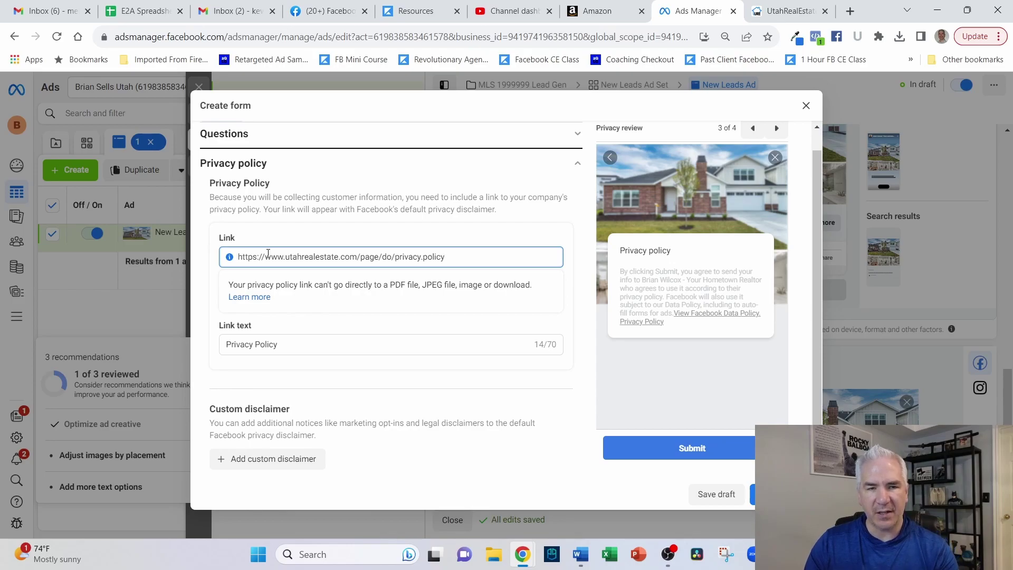
left_click(575, 219)
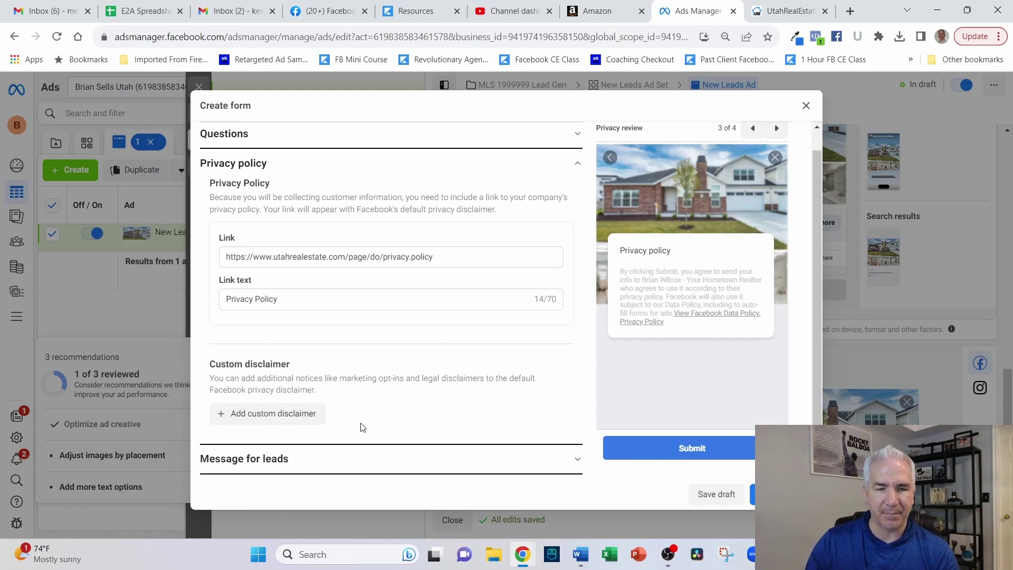
- Replace the description in the message for leads with "You can see all the home information by clicking on the blue button below. I will"
left_click(322, 462)
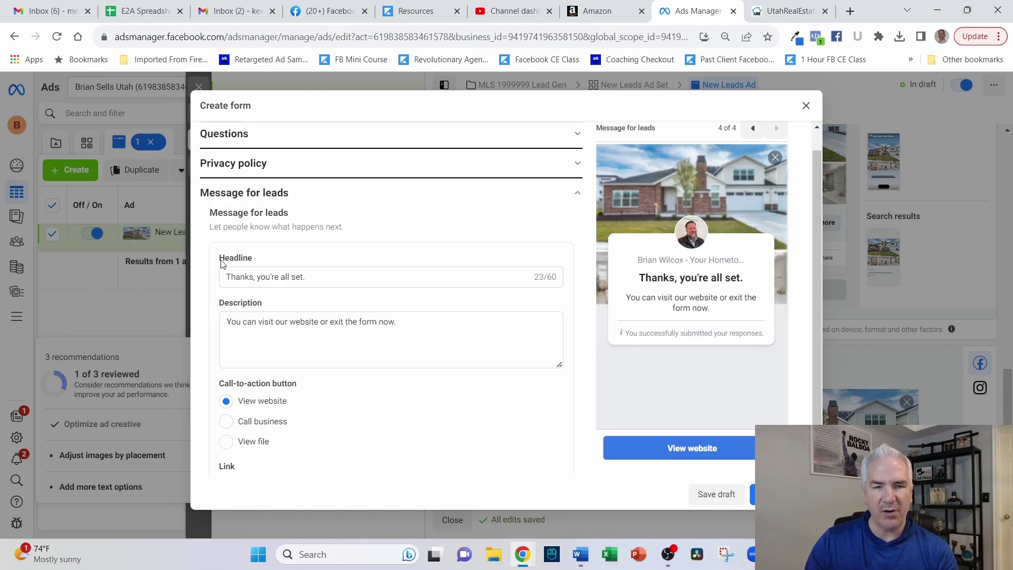
left_click_drag(419, 321, 221, 322)
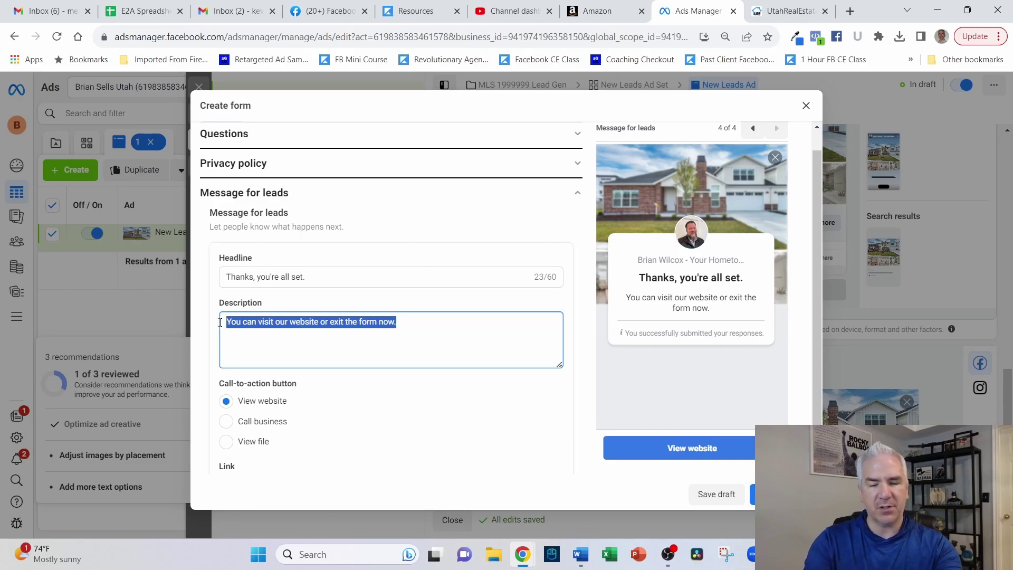
type("You can see all th")
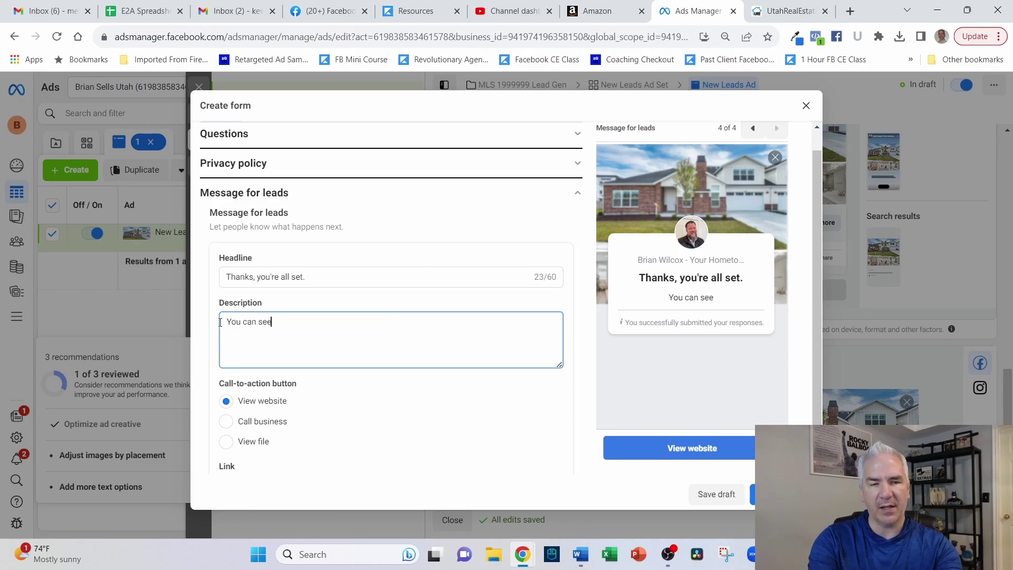
type("ome ")
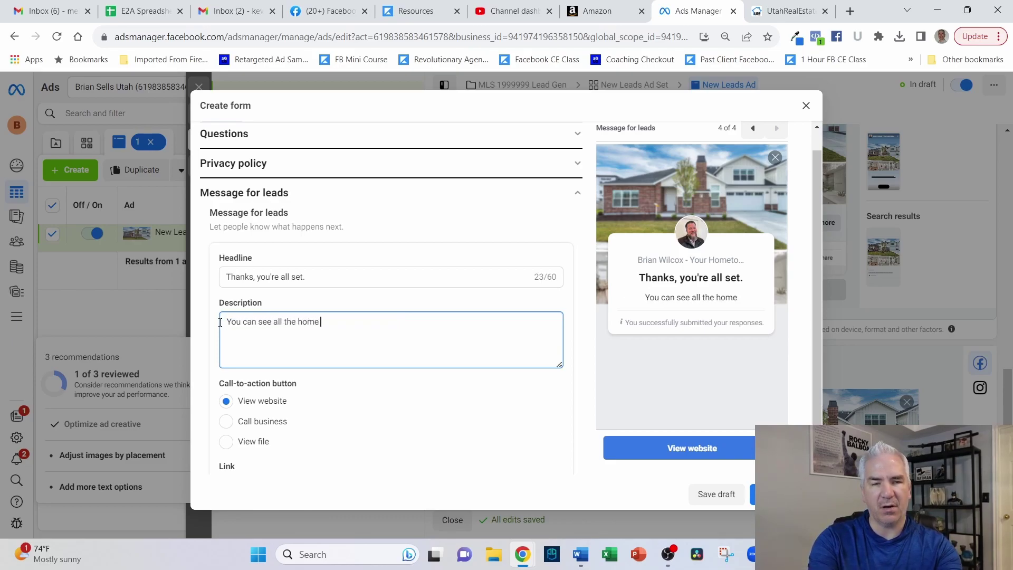
type("information by clicking on")
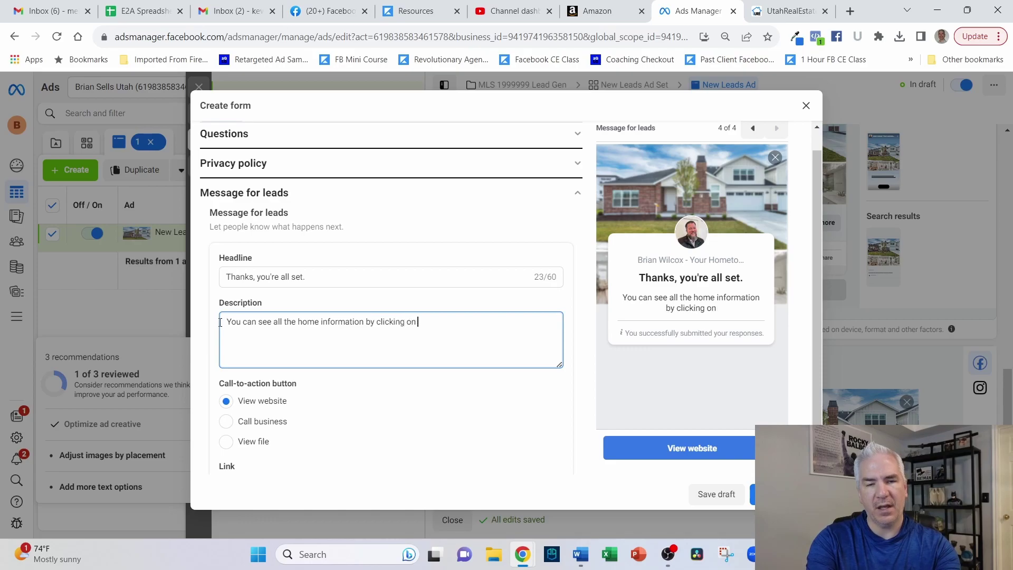
type(" the blue button below. I will")
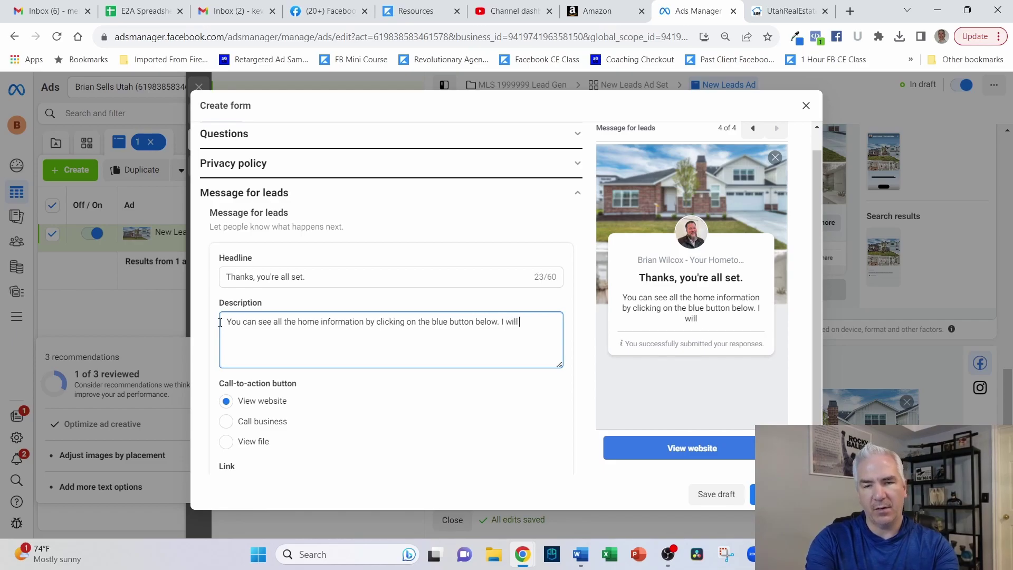
- Complete the lead message's description with "follow up with you shortly to see how I can help with your home search."
type(" follow up with")
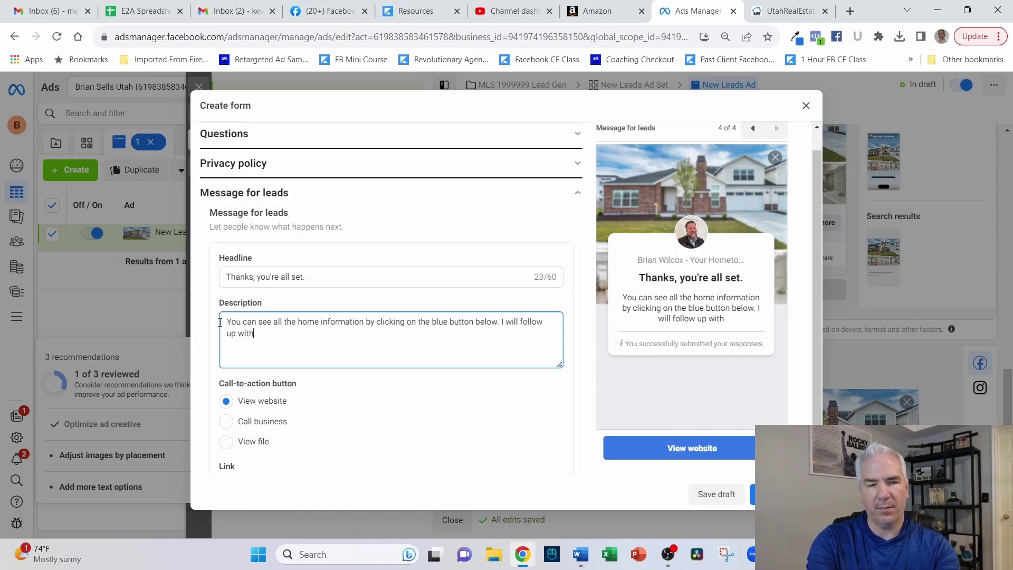
type(" you shortly to se")
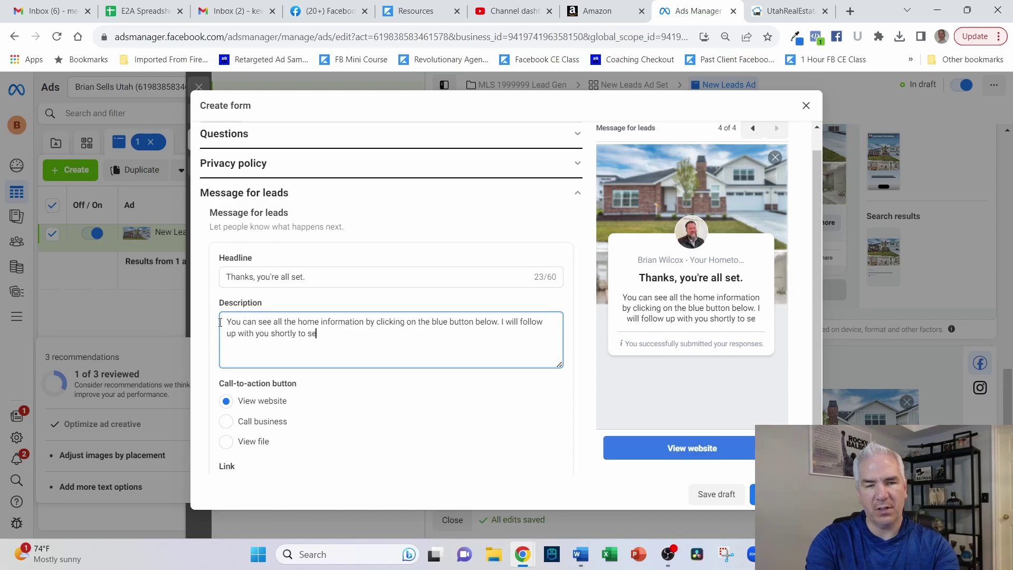
type("e how I can he")
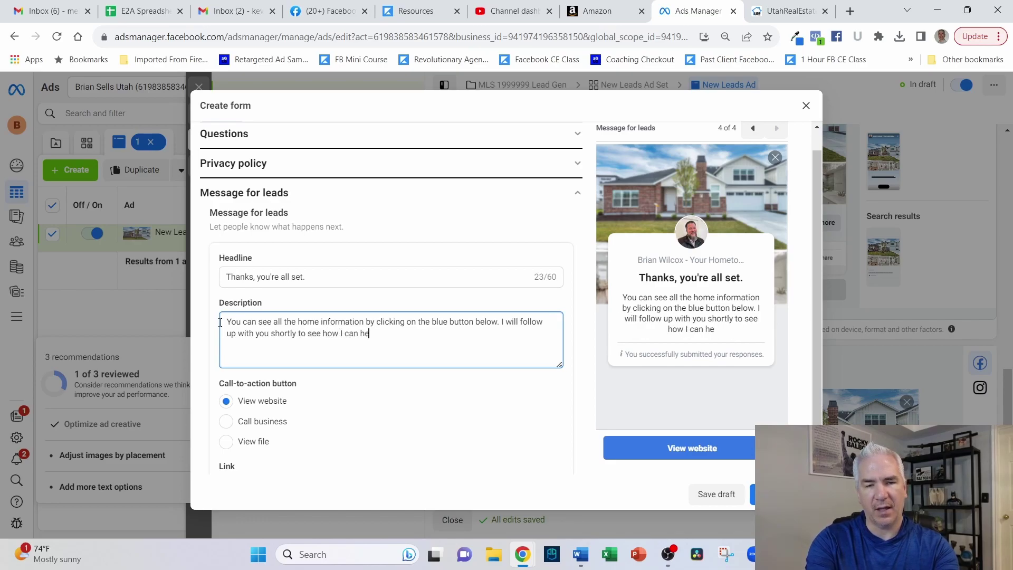
type("lp with your ho")
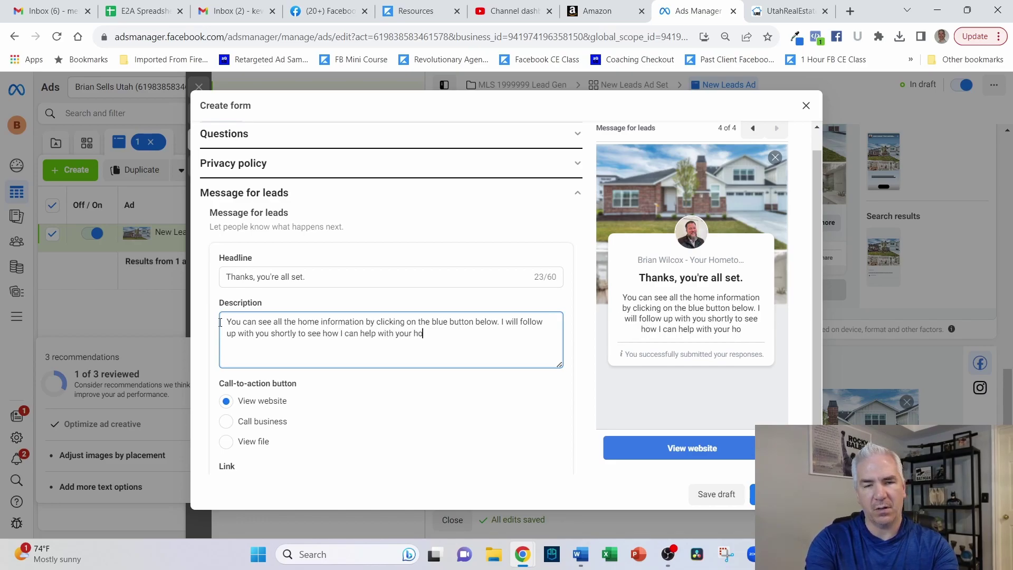
type("me search.")
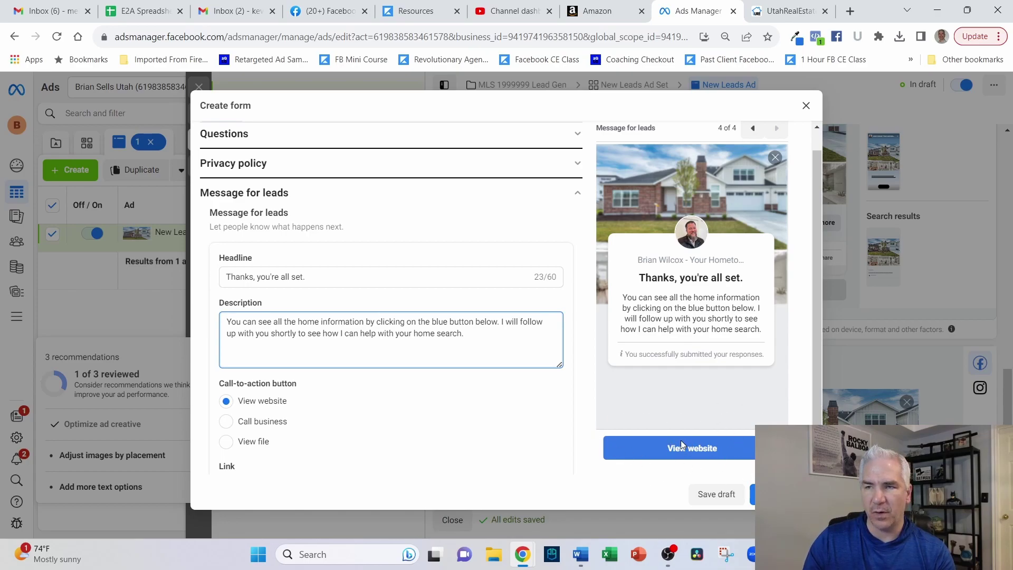
- For the message's website link, switch to UtahRealEstate.com and search residential homes for sale in Logan, UT
scroll(380, 395, "down", 1)
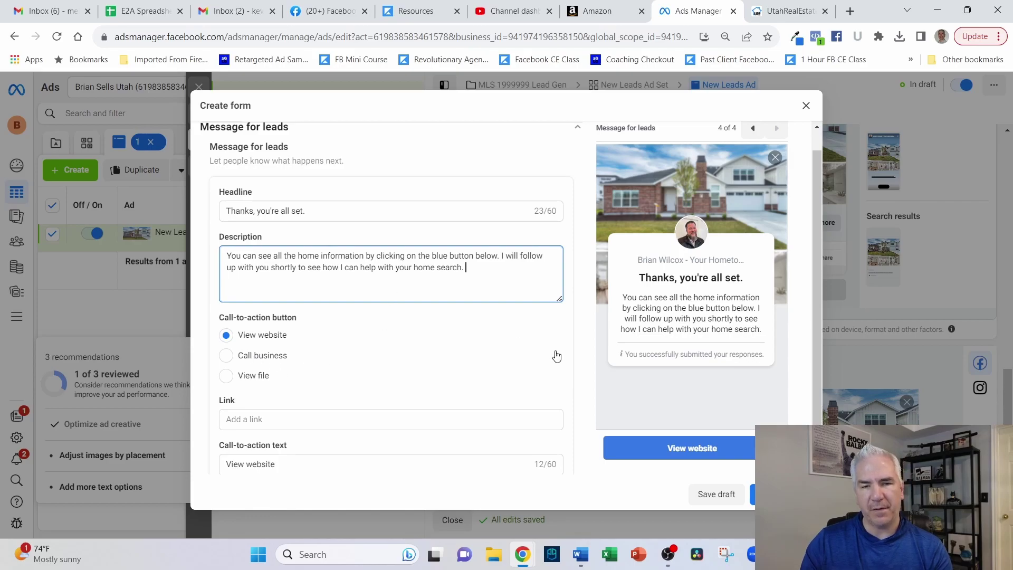
scroll(447, 322, "down", 1)
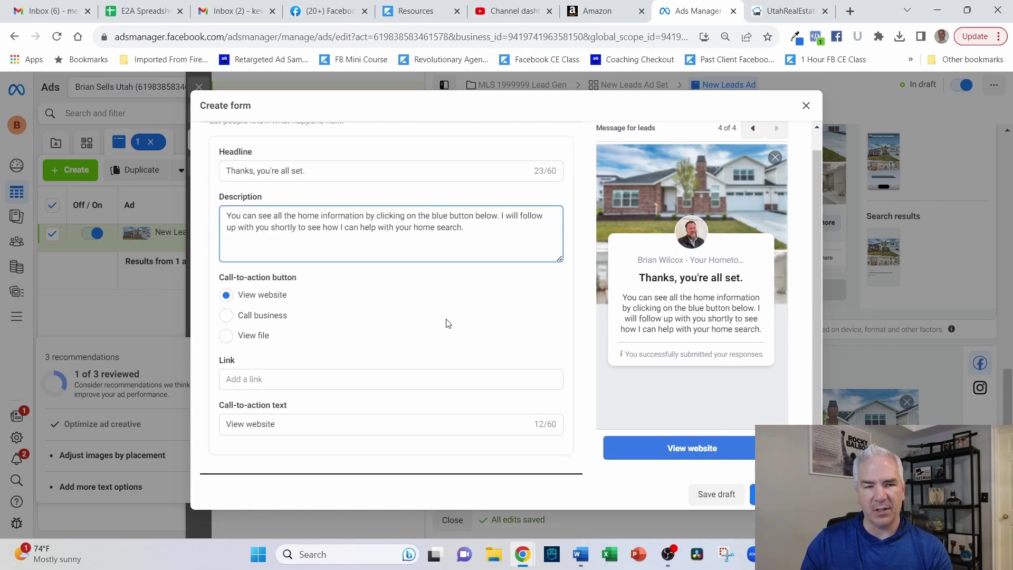
left_click(262, 378)
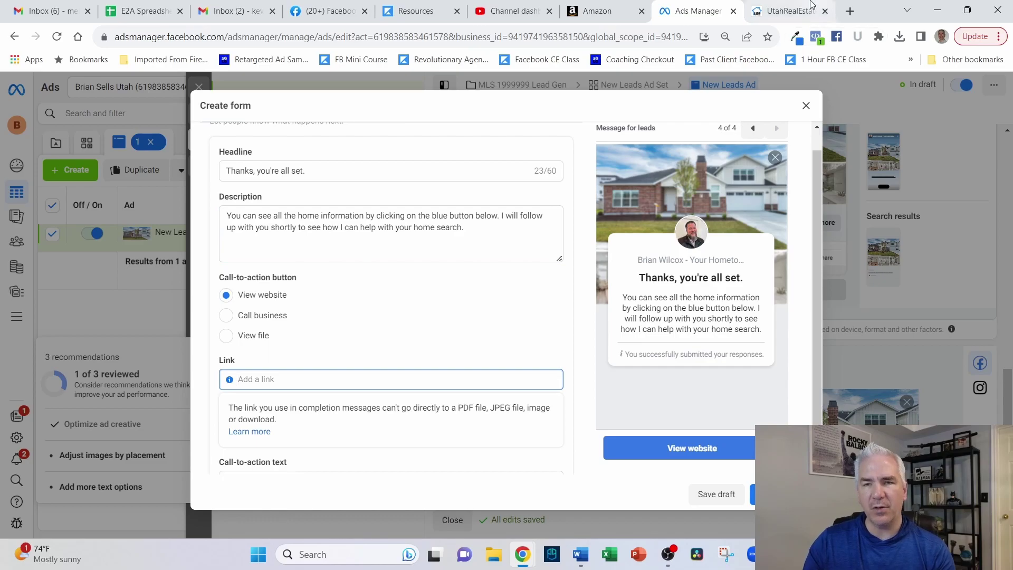
left_click(786, 11)
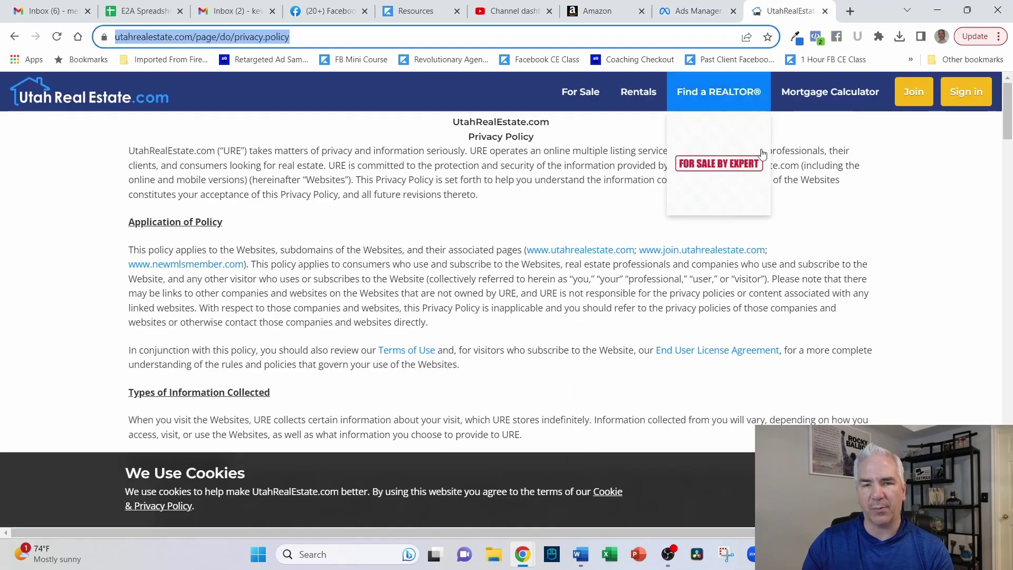
left_click(105, 126)
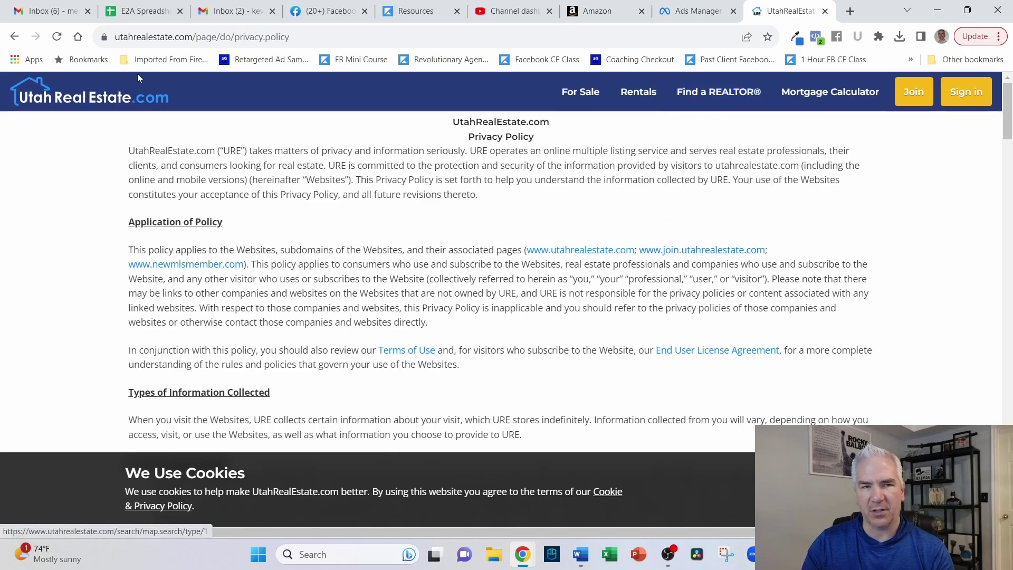
left_click(147, 95)
scroll(570, 218, "down", 15)
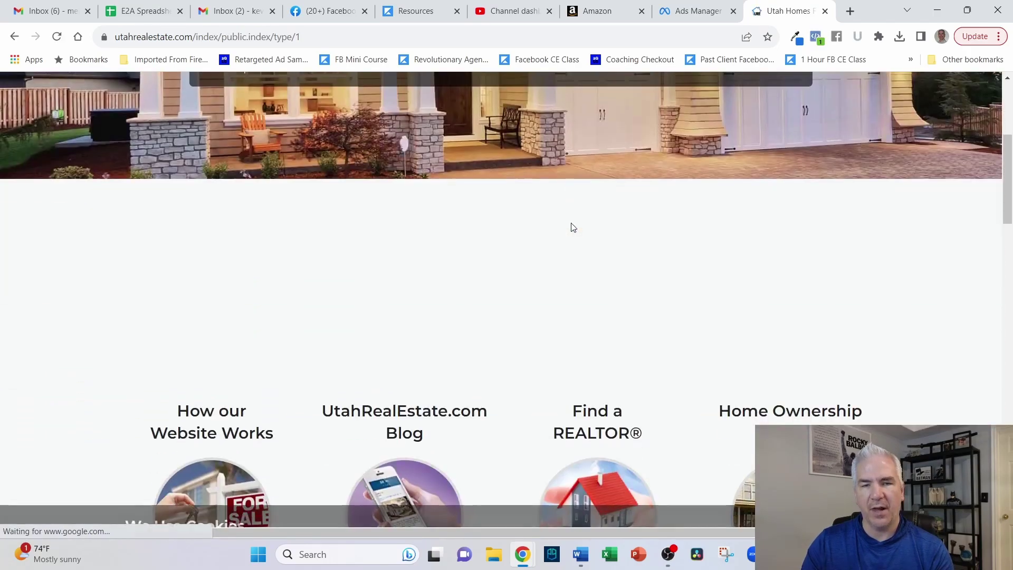
scroll(568, 232, "up", 15)
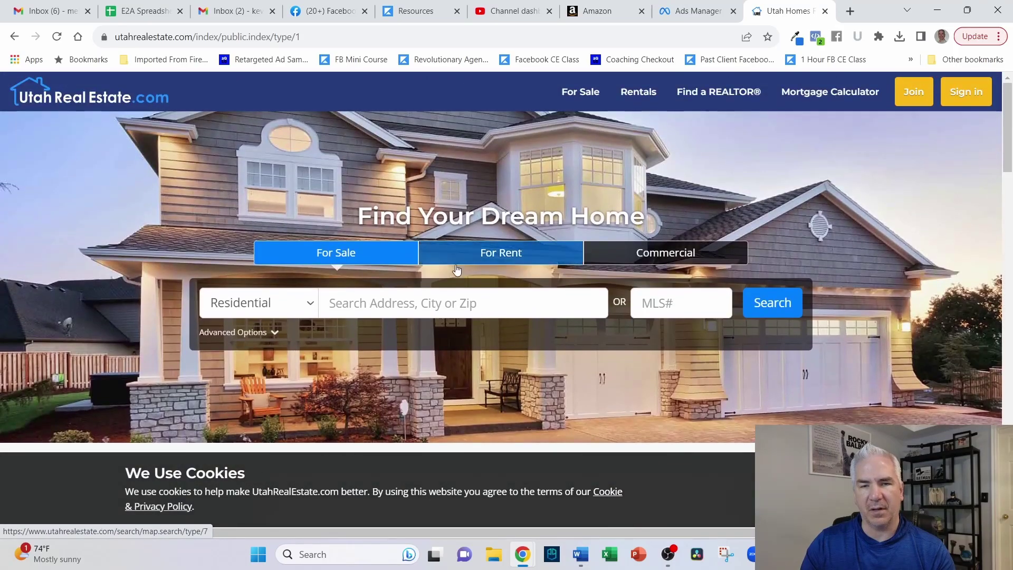
left_click(436, 305)
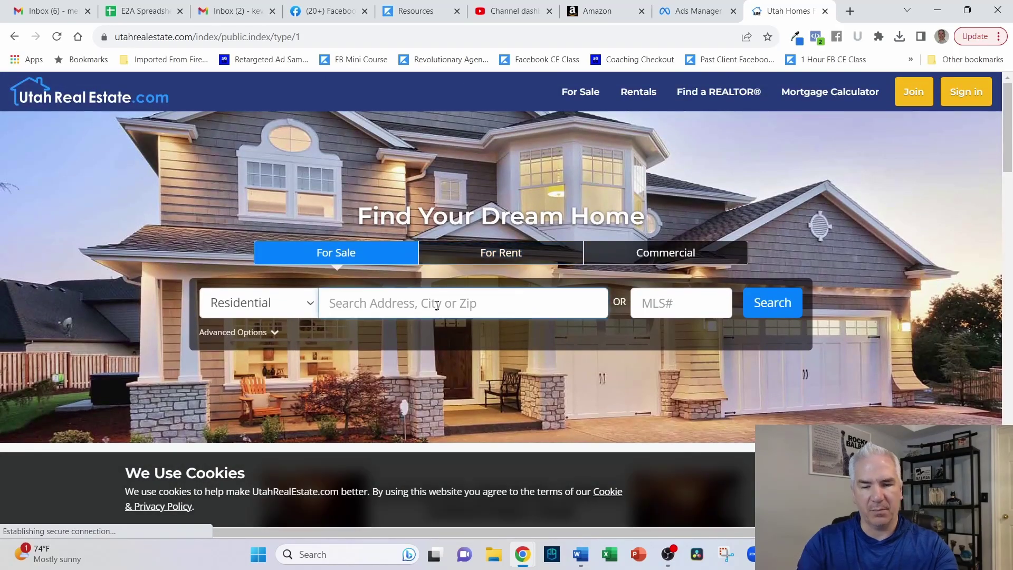
type("logan")
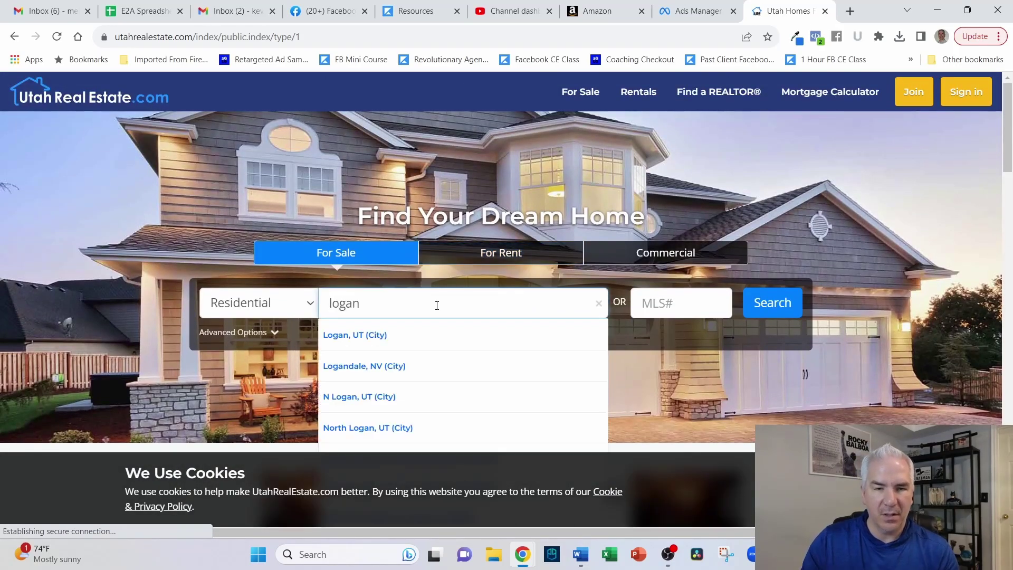
left_click(407, 333)
left_click(762, 308)
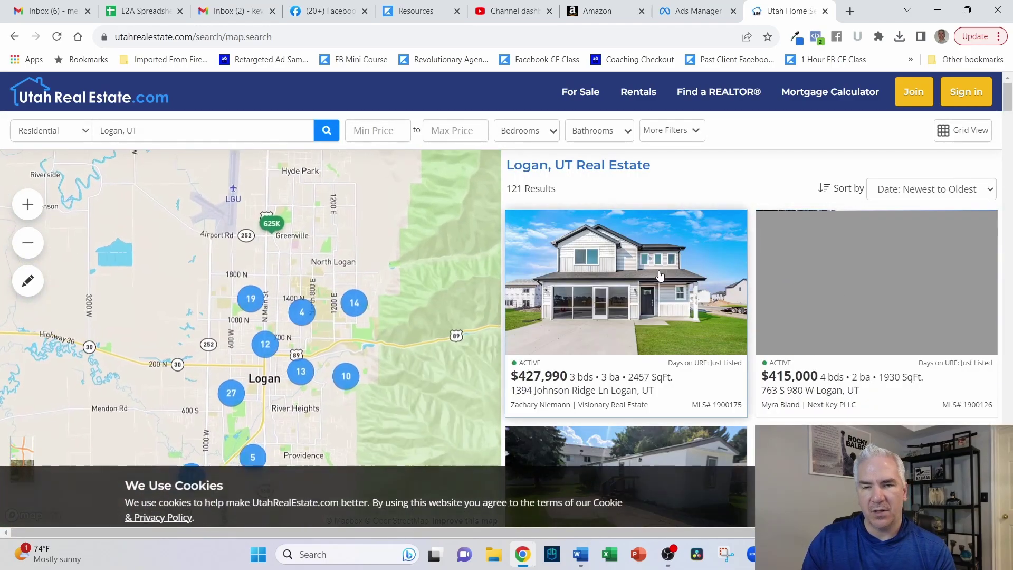
left_click(651, 274)
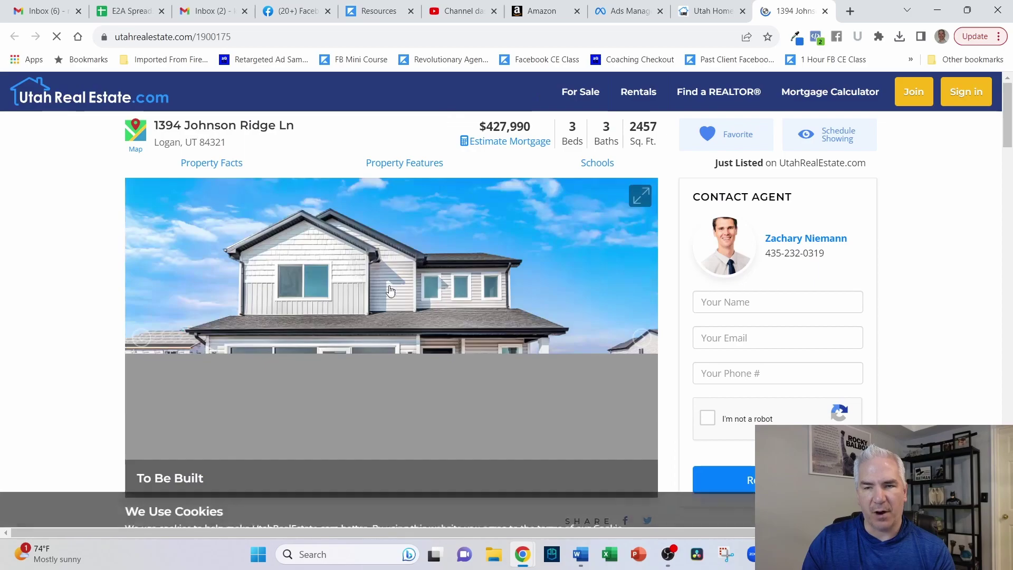
left_click(308, 30)
key("ctrl+c")
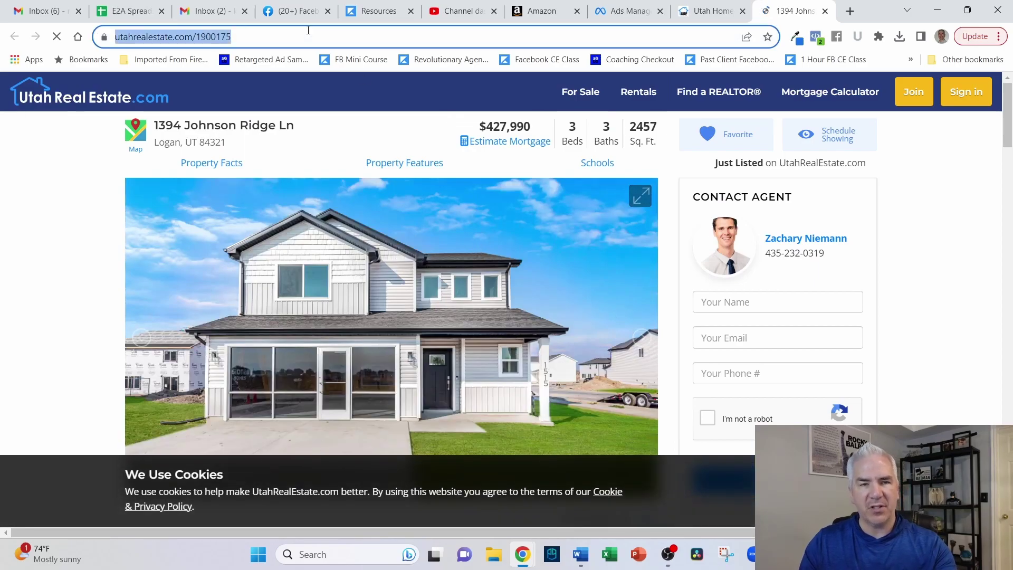
left_click(639, 9)
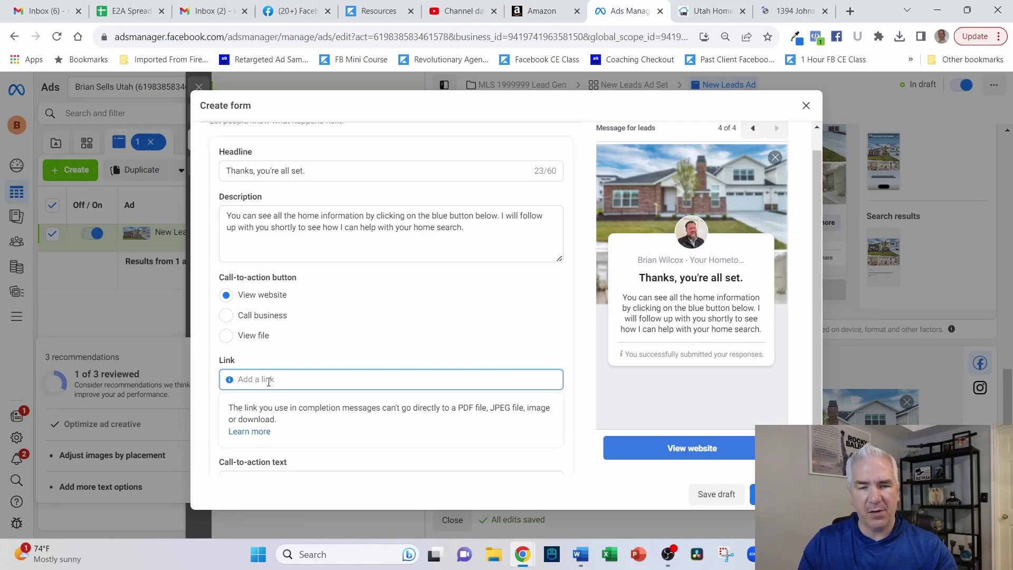
key("ctrl+v")
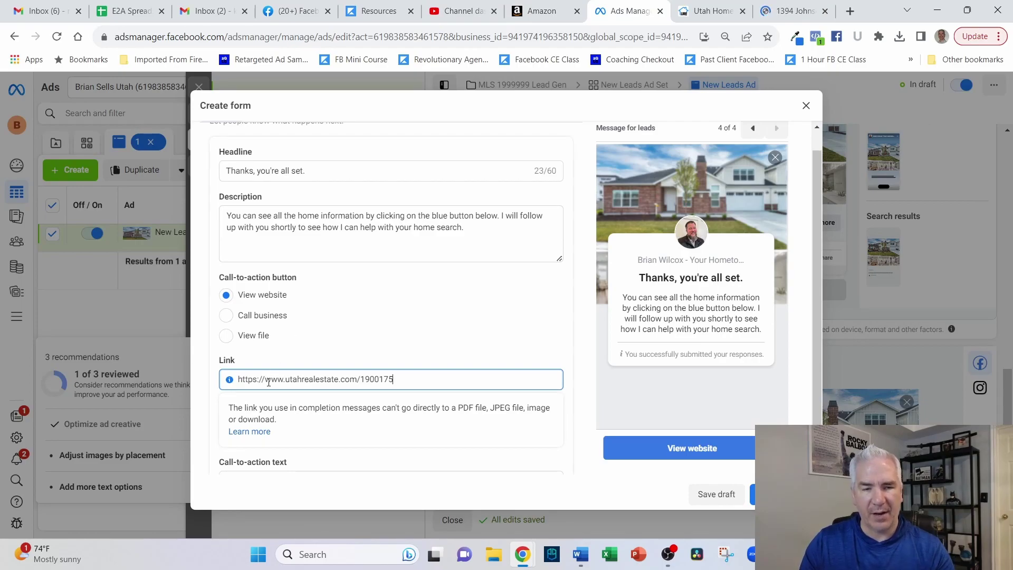
- Look over the linked listing's page on UtahRealEstate.com to check what leads get, and return to the form in Ads Manager
left_click(680, 448)
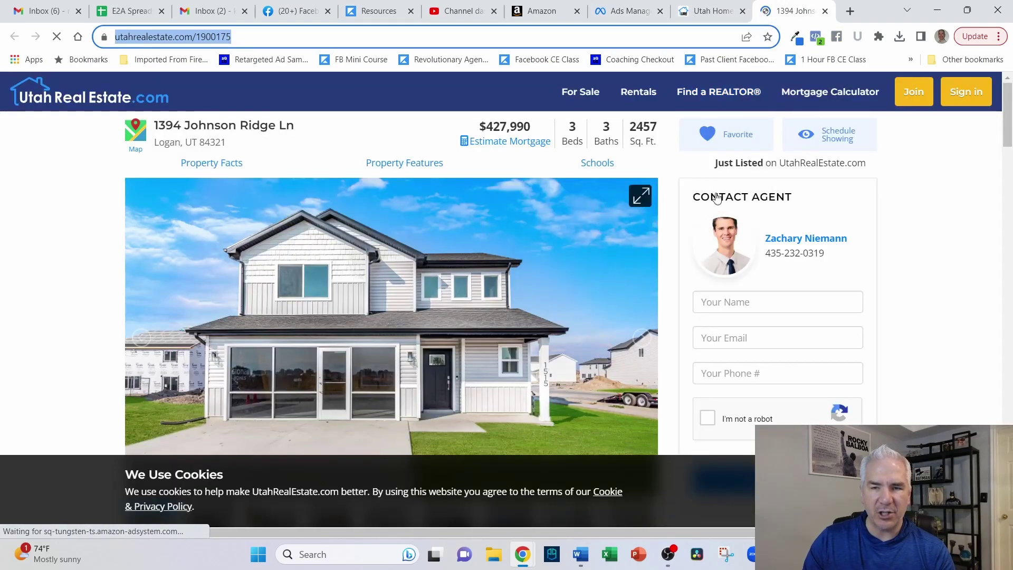
scroll(582, 285, "down", 8)
scroll(582, 283, "up", 10)
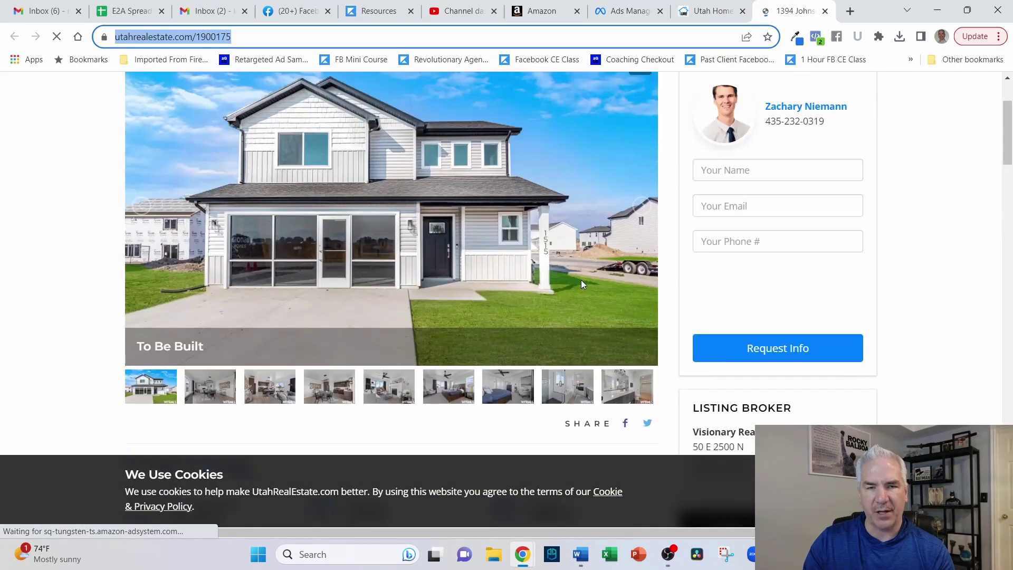
left_click(707, 11)
left_click(629, 6)
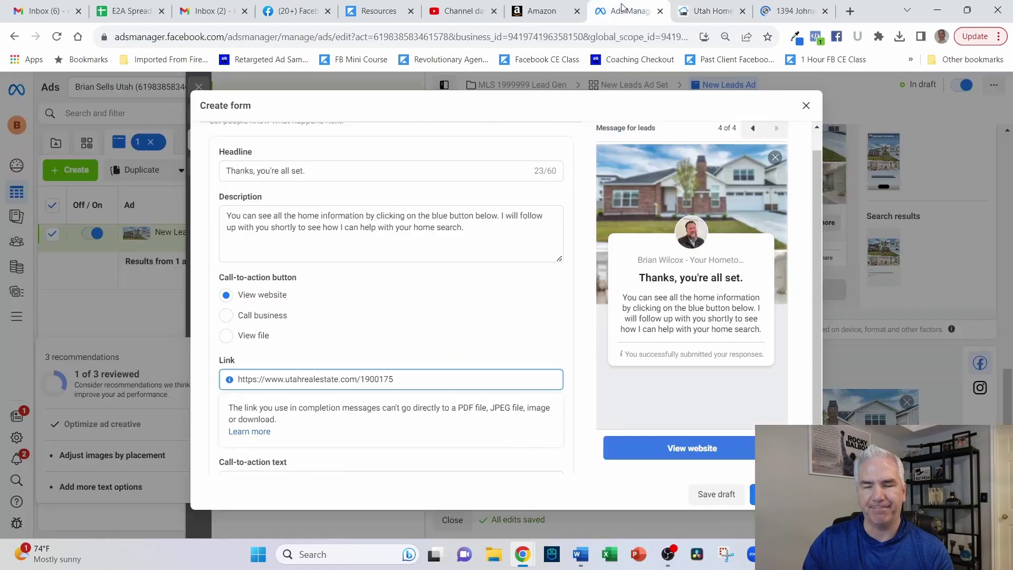
- Replace the message's call-to-action text with "Click Here To See The Home Information" and finish creating the form
scroll(359, 306, "down", 1)
scroll(279, 415, "up", 1)
left_click_drag(277, 423, 220, 424)
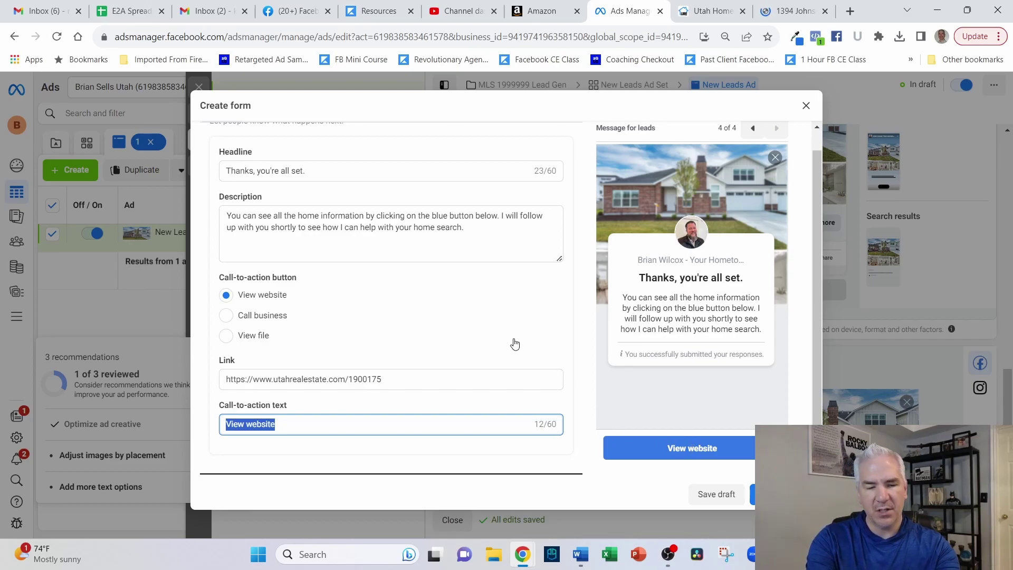
type("Click H")
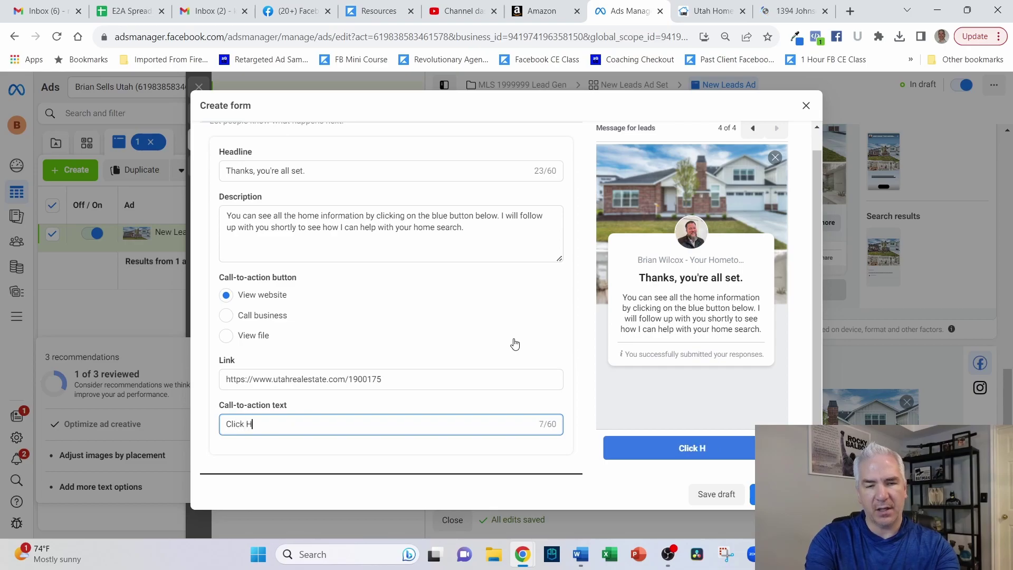
type("ere To SEe")
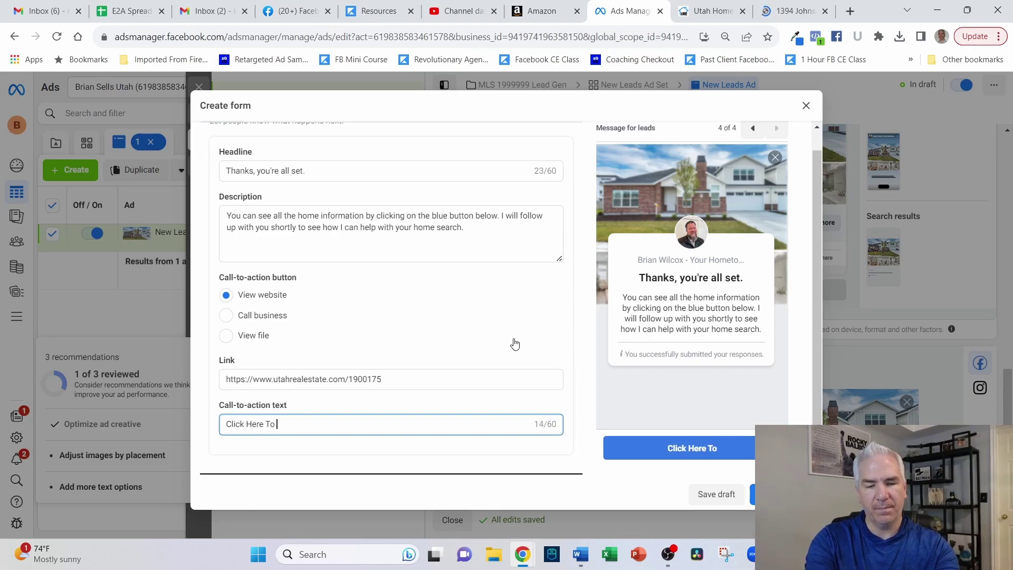
key("BackSpace")
key("BackSpace")
type("ee Th")
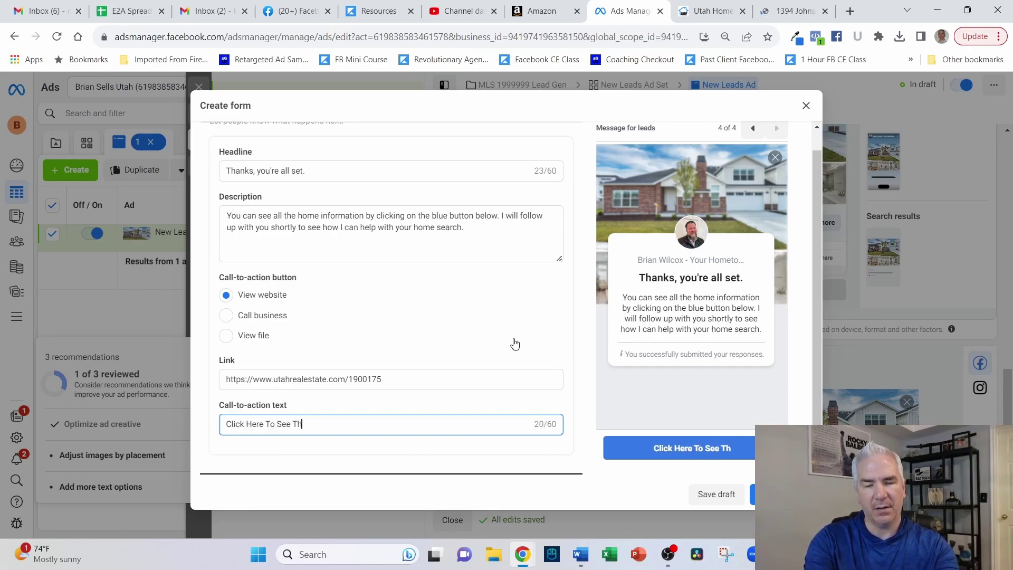
type("e Home Information")
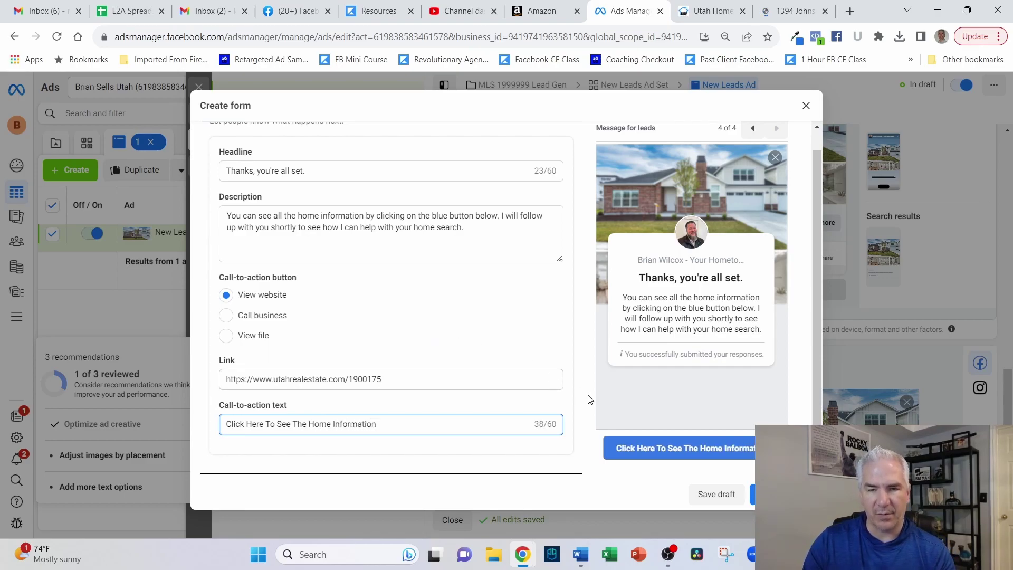
key("Tab")
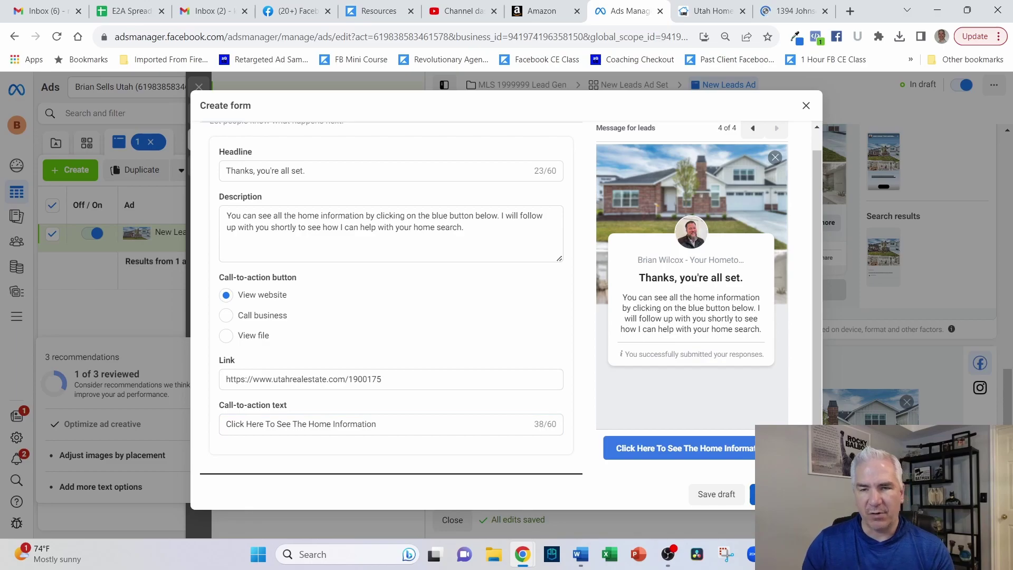
left_click(767, 493)
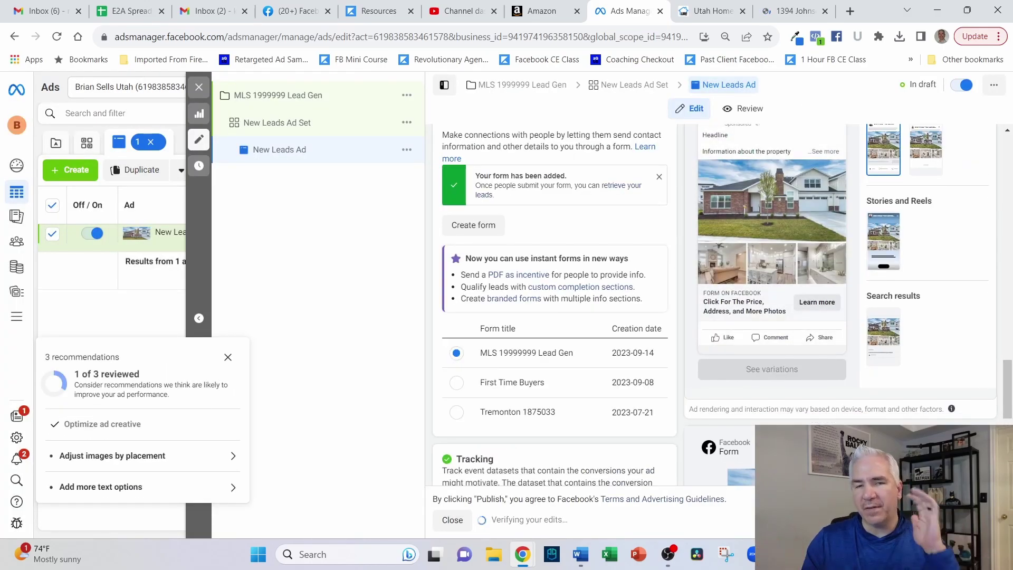